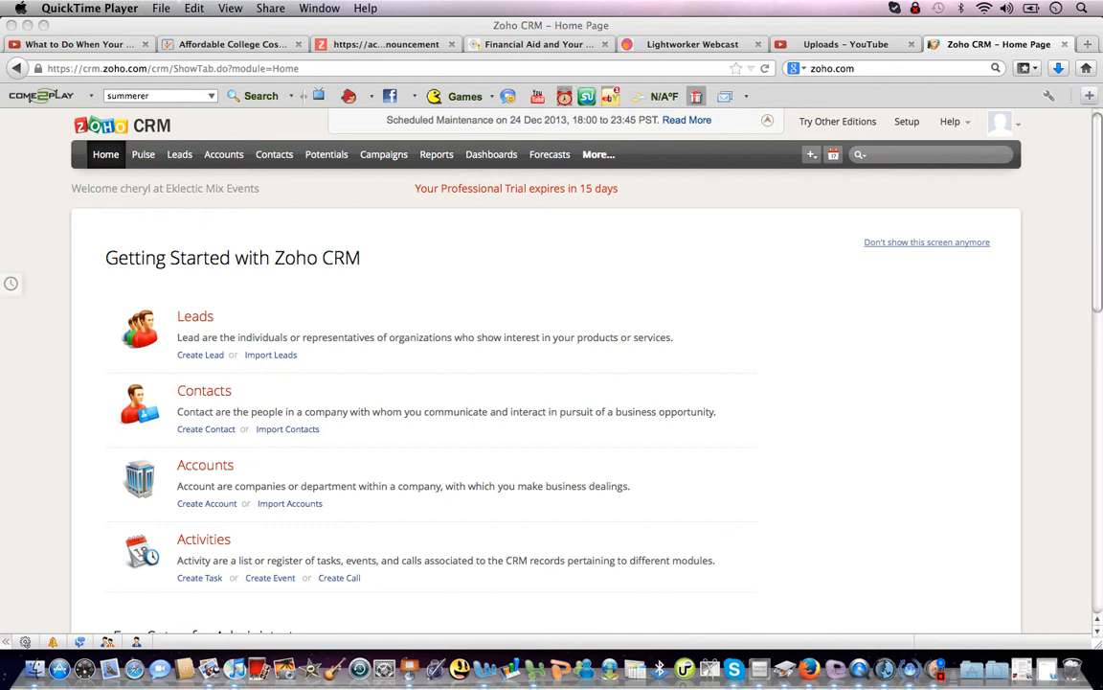
Bring Firefox to the front and open the Zoho CRM Leads module.
left_click(32, 107)
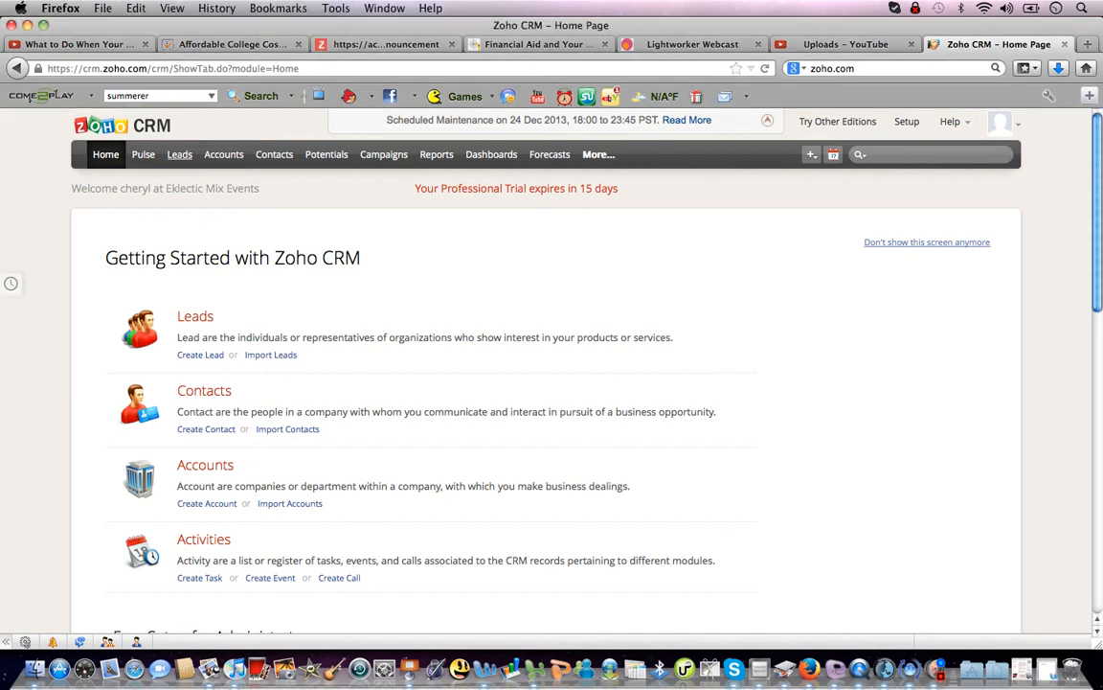
left_click(179, 154)
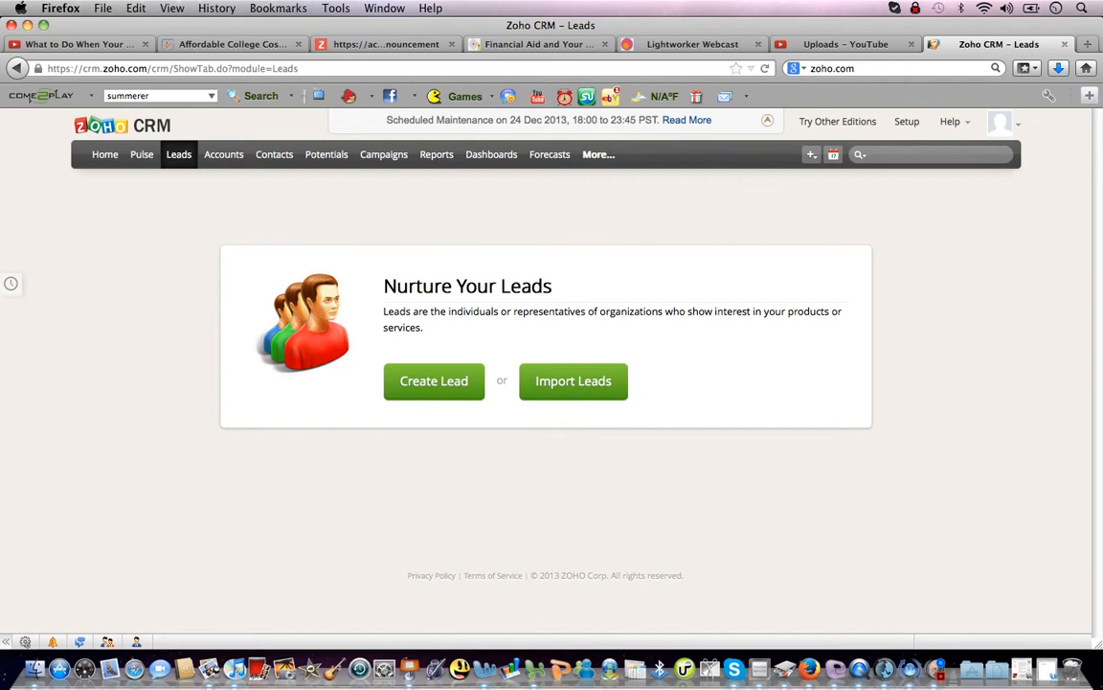
Start a new lead and enter its company name.
left_click(434, 382)
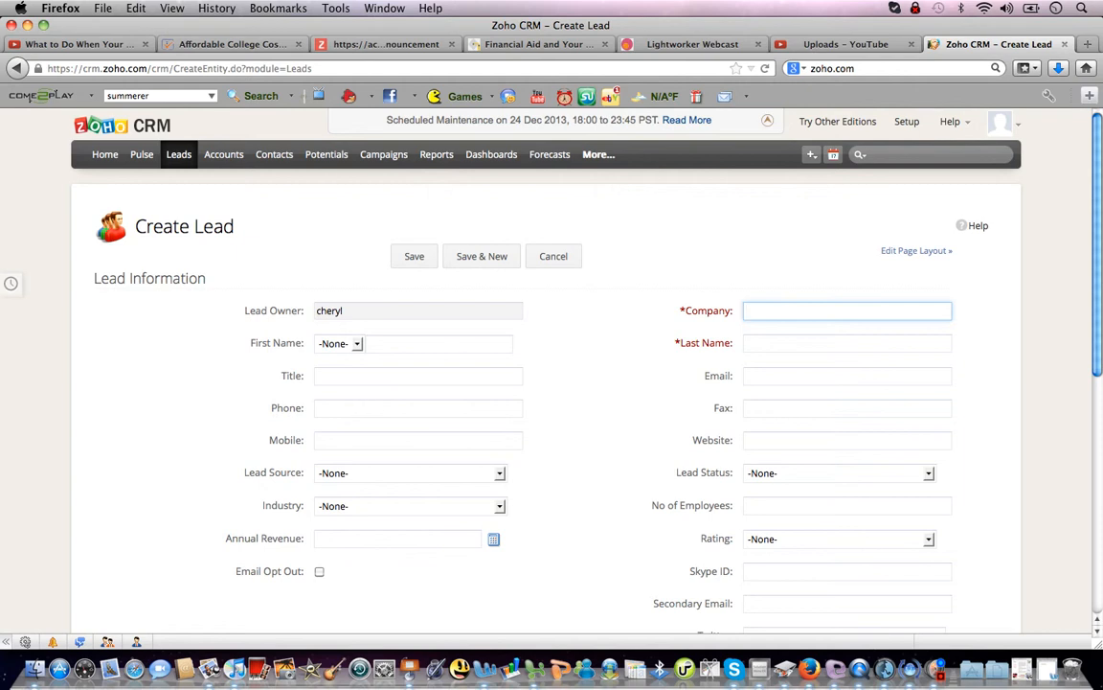
key("Tab")
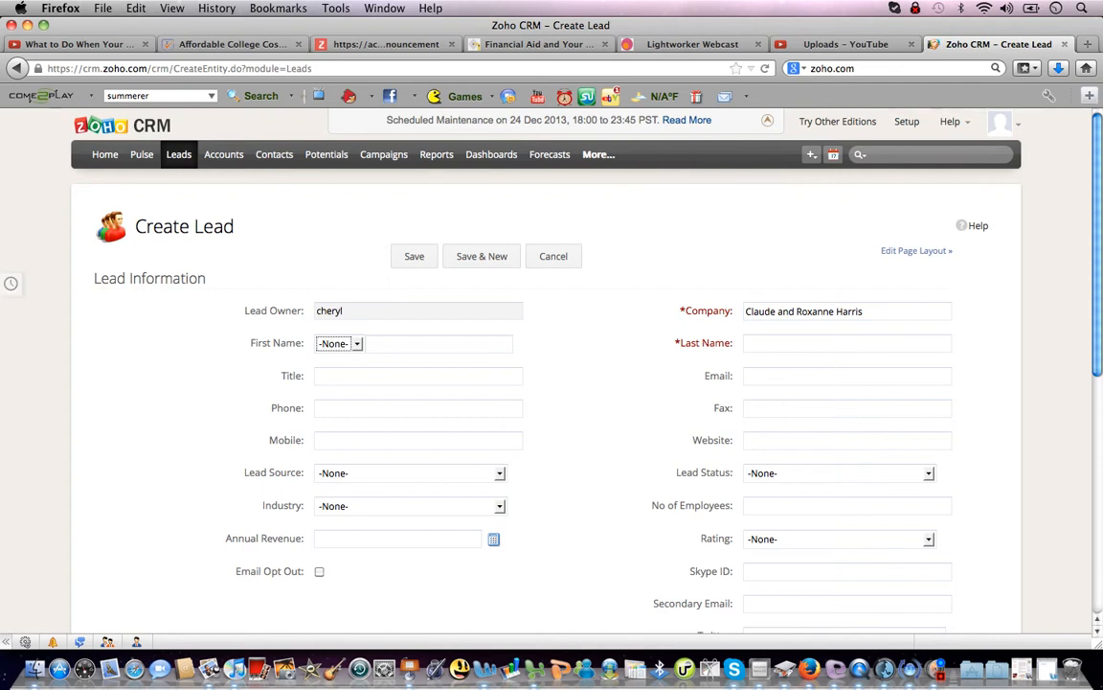
Fill in the lead's first name, last name and phone number, skipping the title.
key("Tab")
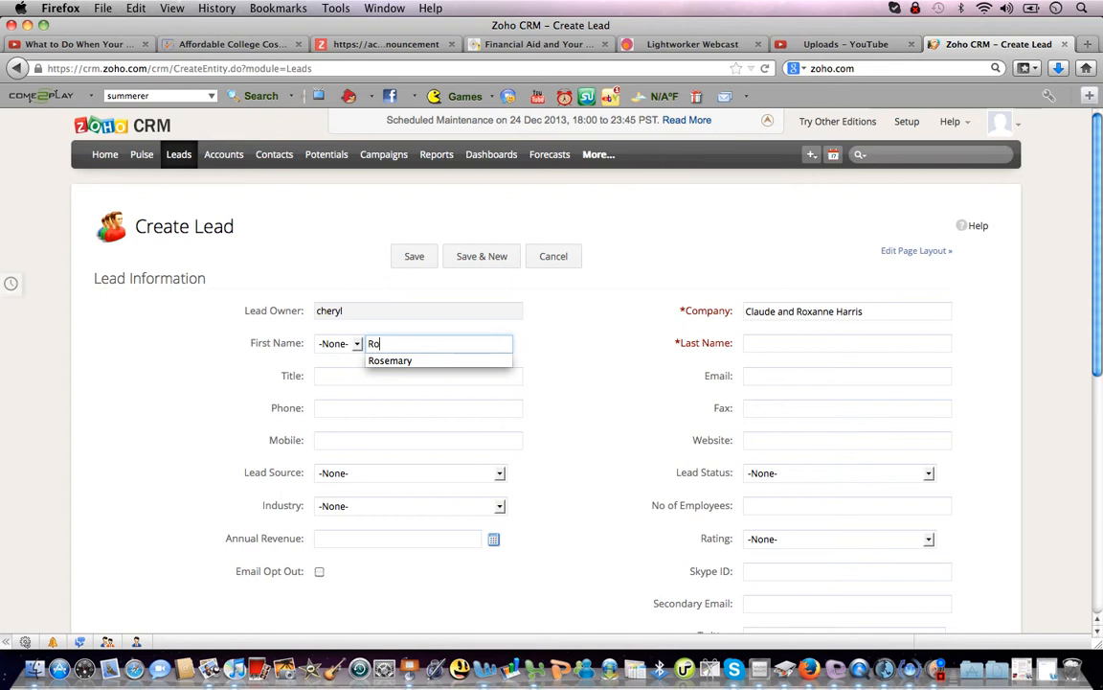
key("Tab")
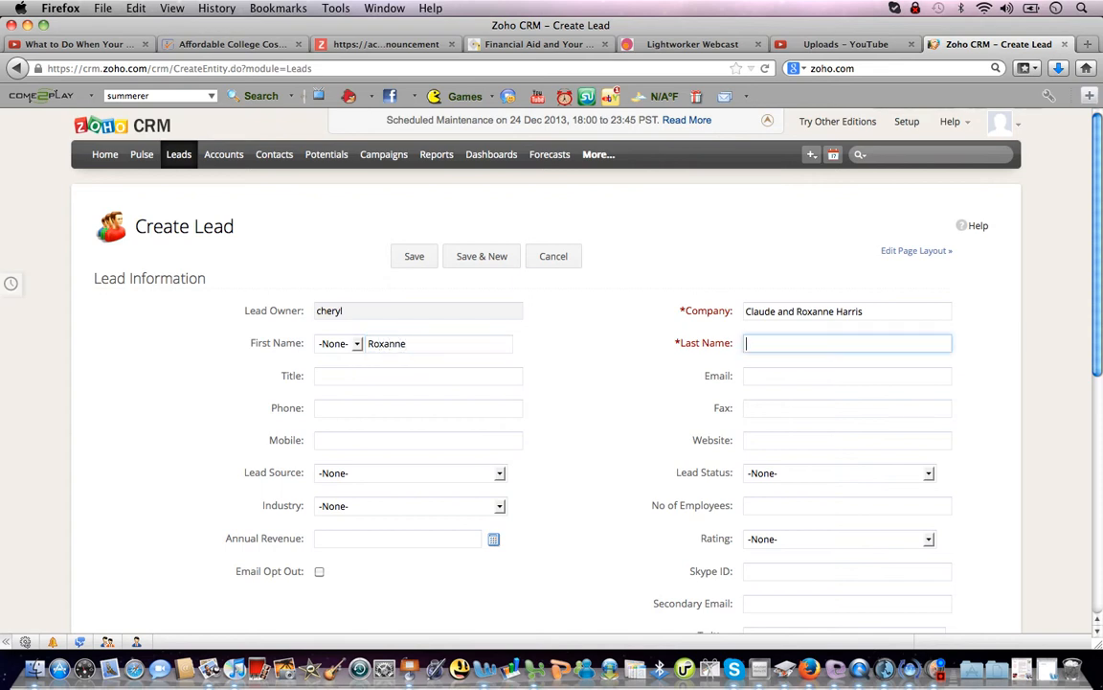
key("Tab")
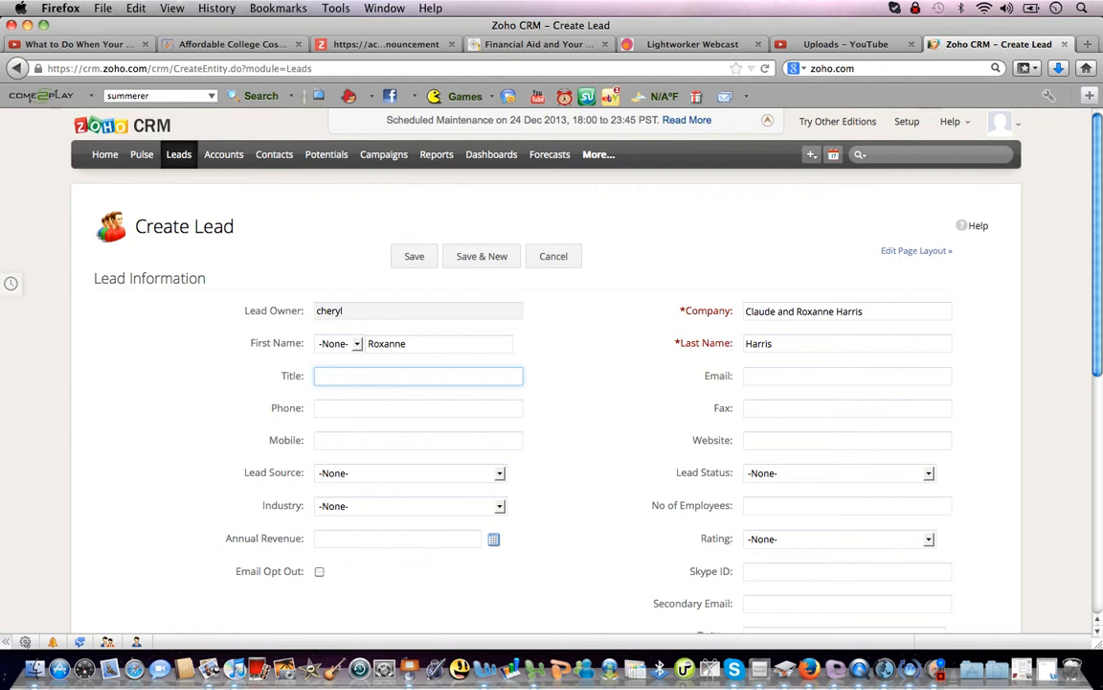
key("Tab")
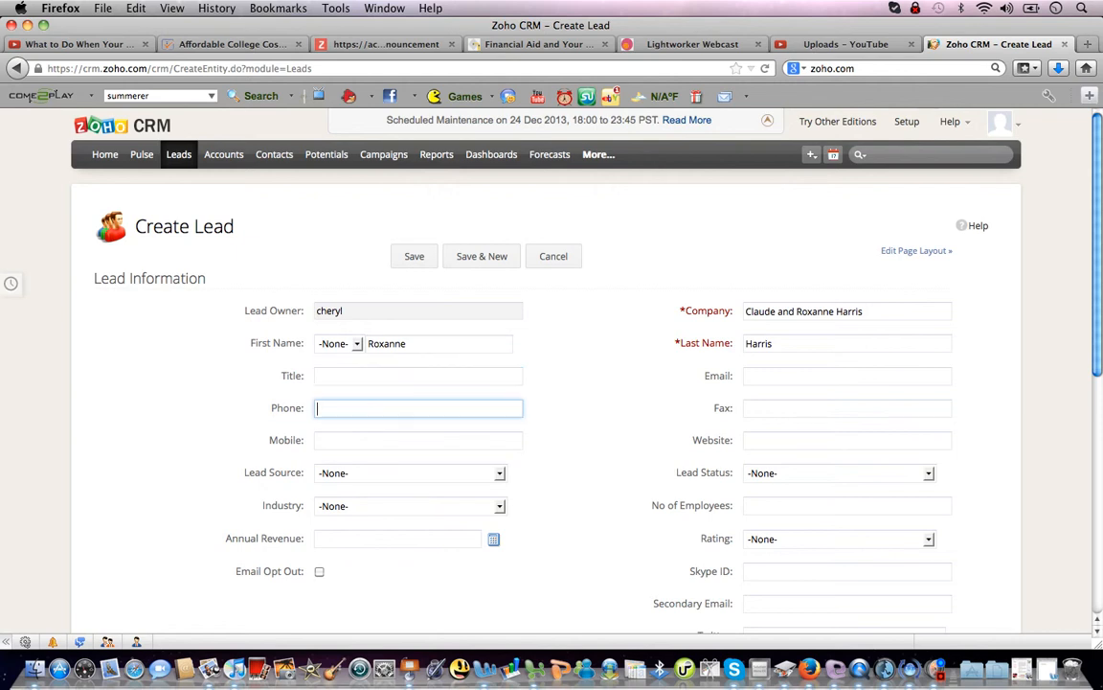
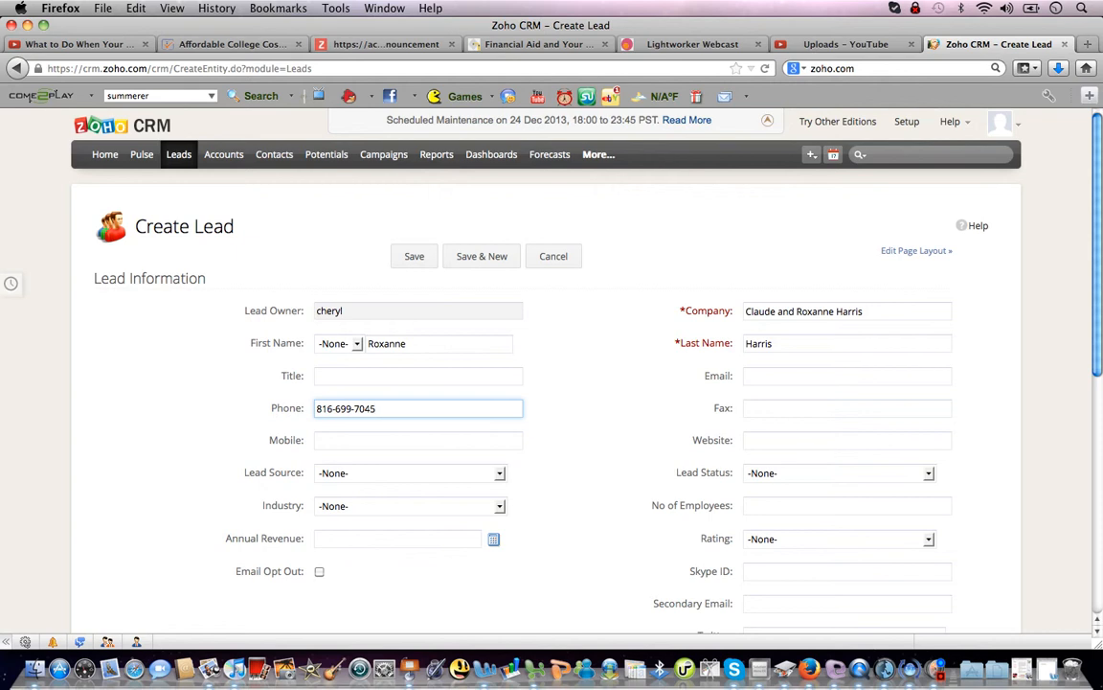
scroll(552, 364, "down", 5)
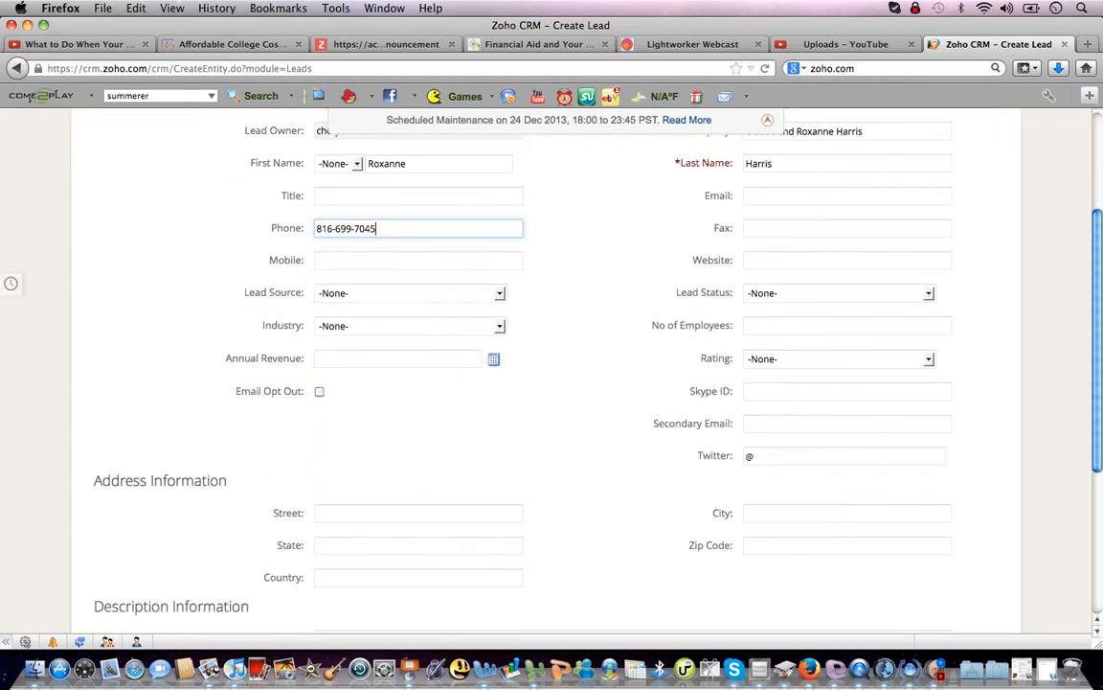
Save the lead with description 'call and book first interview.', then go to Accounts.
scroll(552, 364, "down", 1)
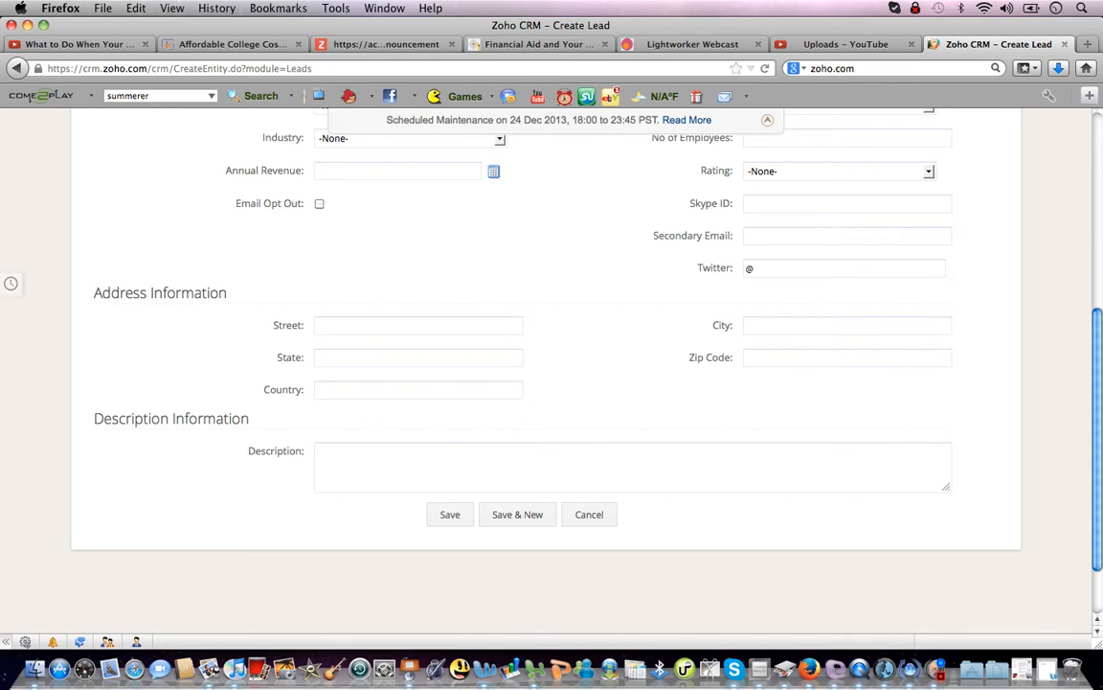
left_click(422, 464)
type("call and ")
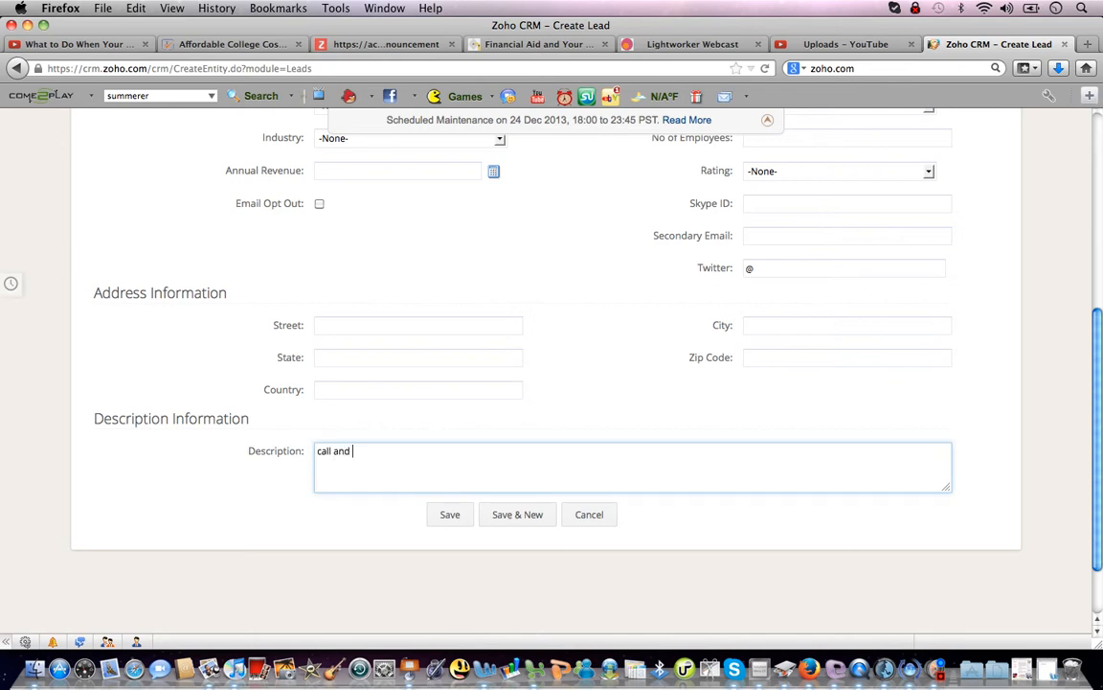
type("book first interview.")
key("Tab")
key("Return")
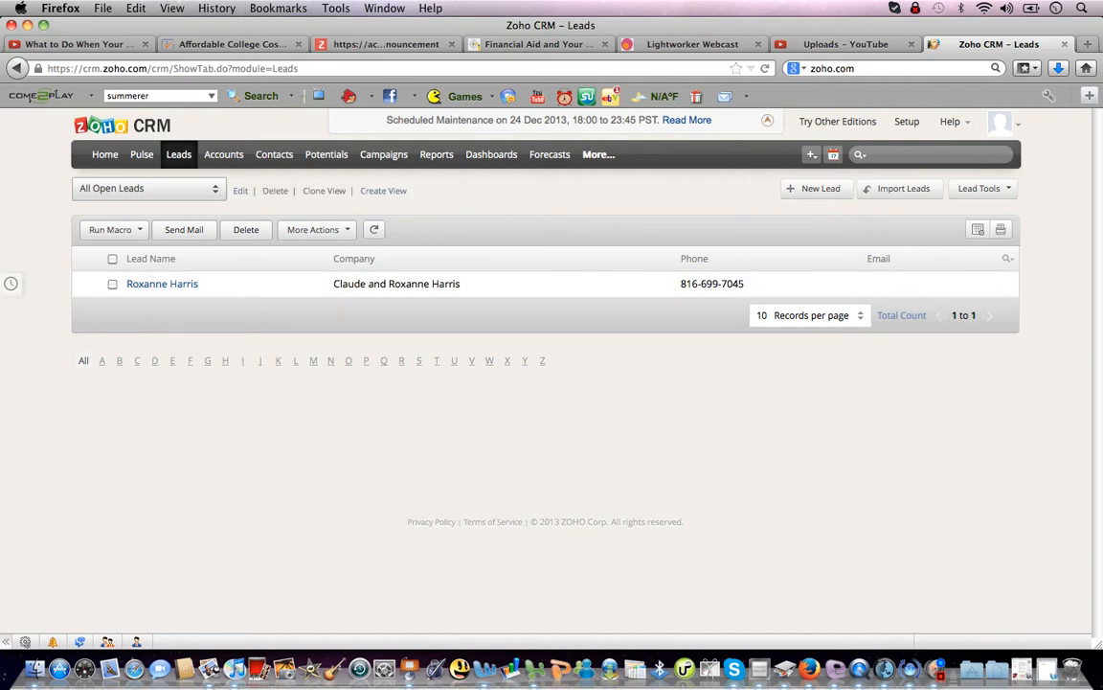
left_click(224, 154)
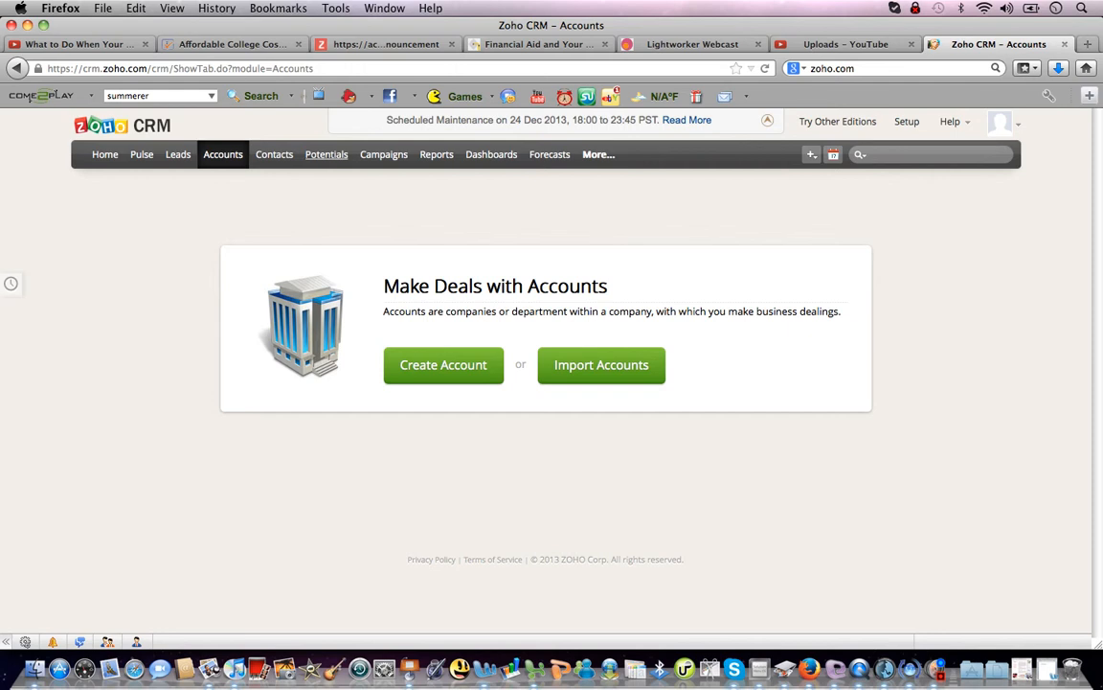
In Contacts, enter the new contact's first and last name.
left_click(273, 154)
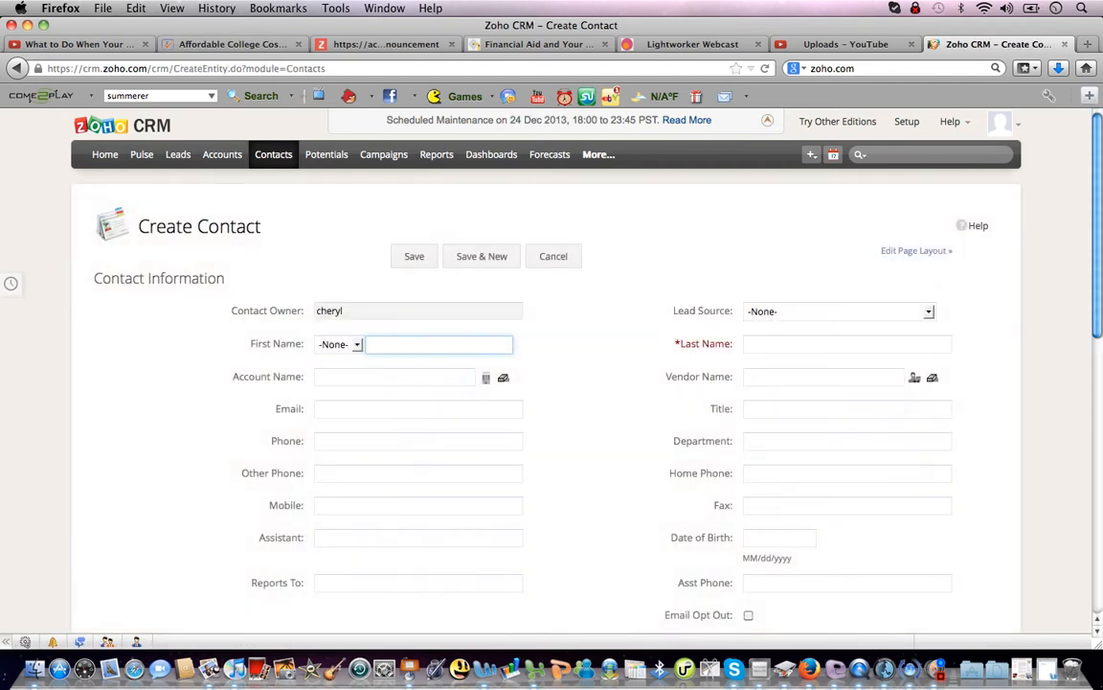
key("Tab")
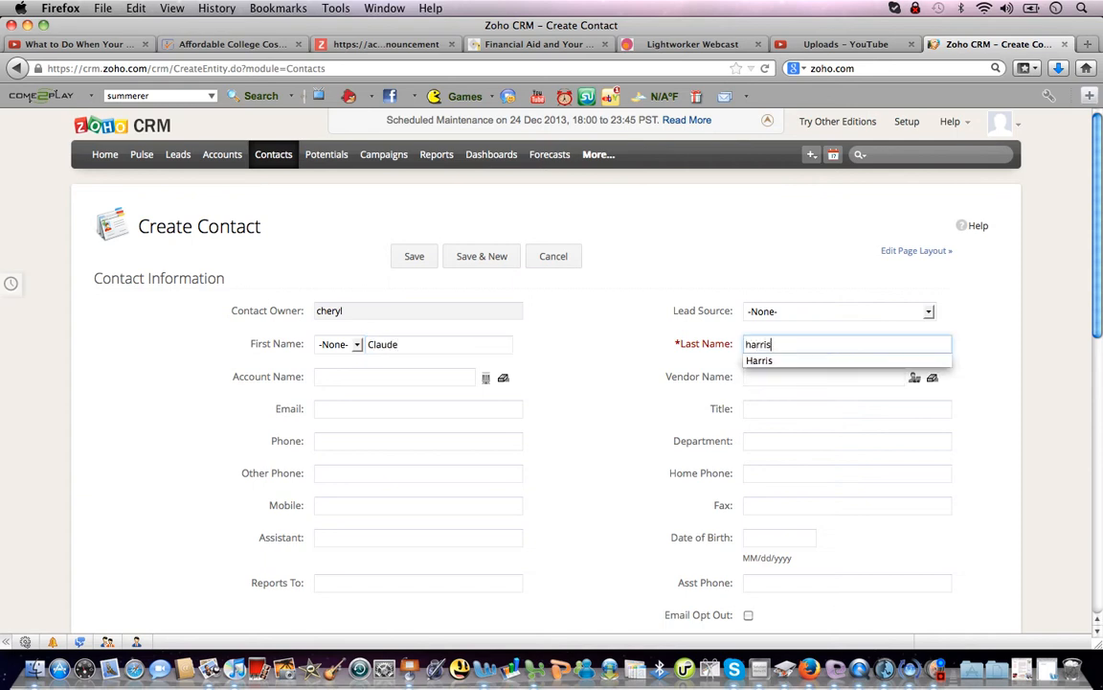
key("Tab")
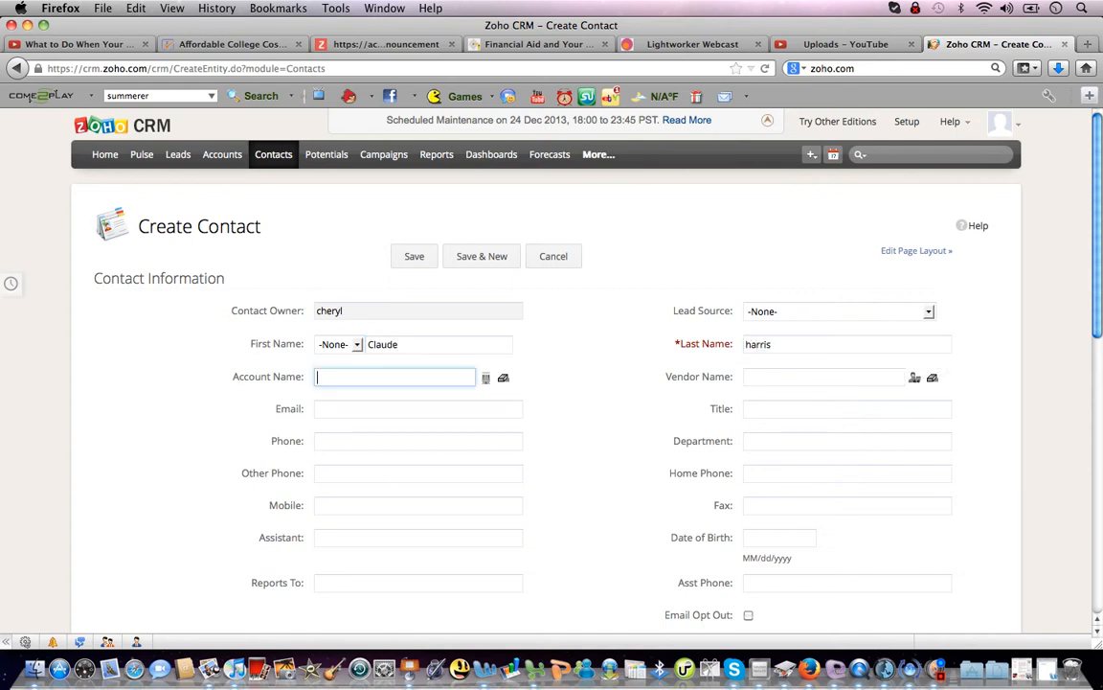
Set account 'business coaching service', enter the contact's e-mail, and pick the suggested phone number.
type("busi")
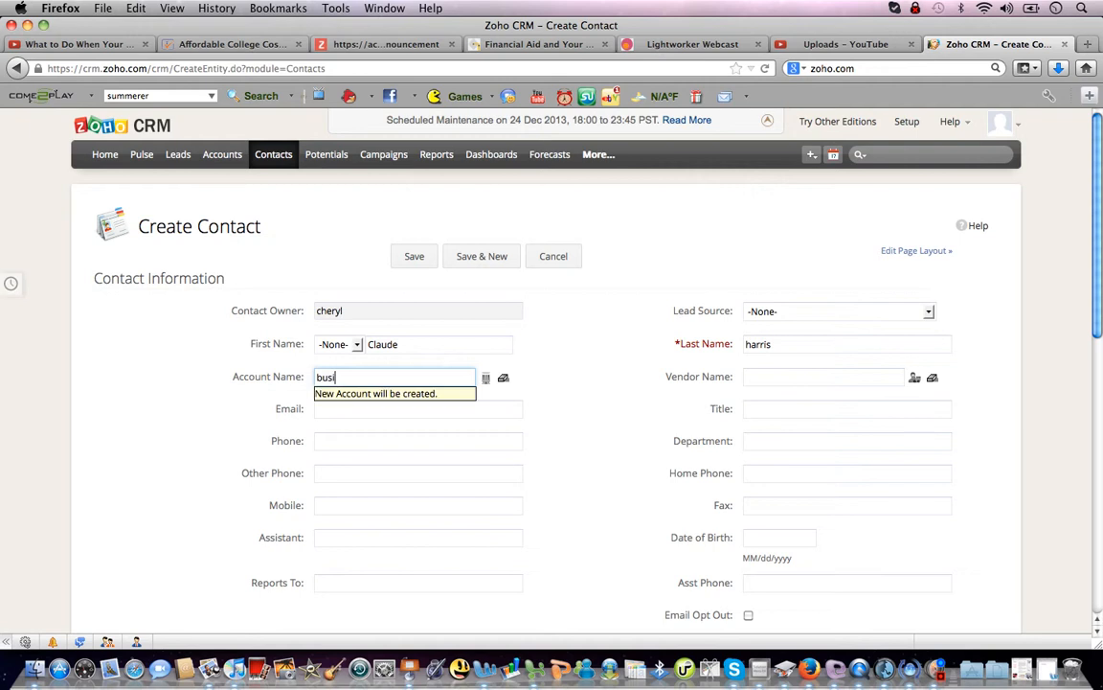
type("ness coaching service")
key("Tab")
key("Tab")
key("Tab")
key("Tab")
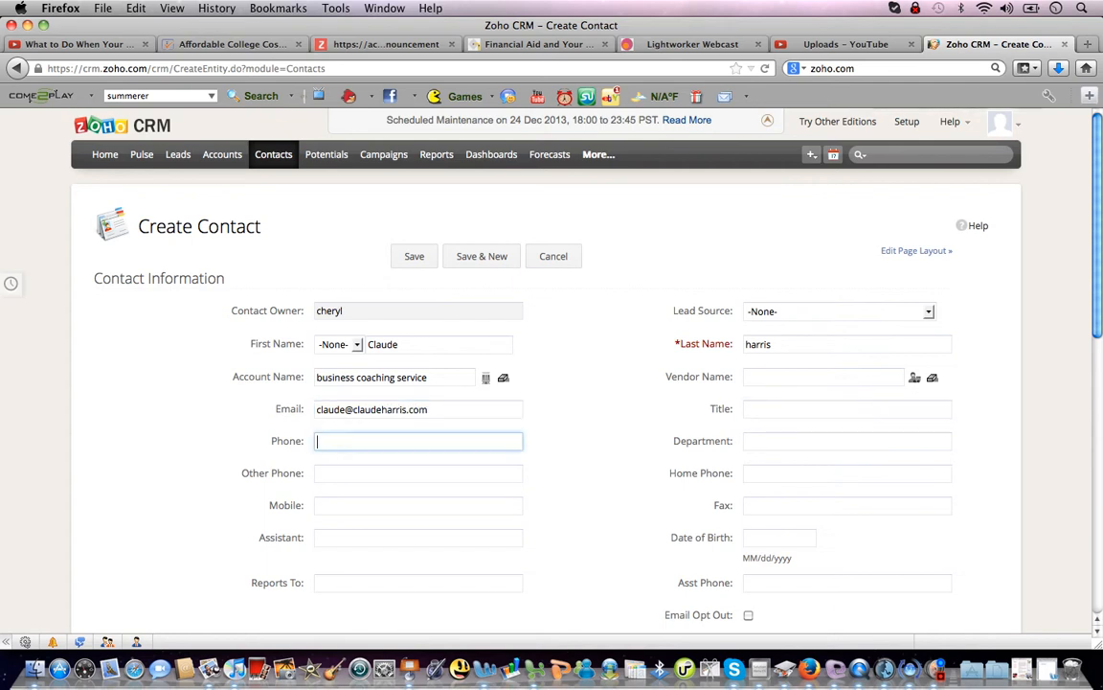
type("81")
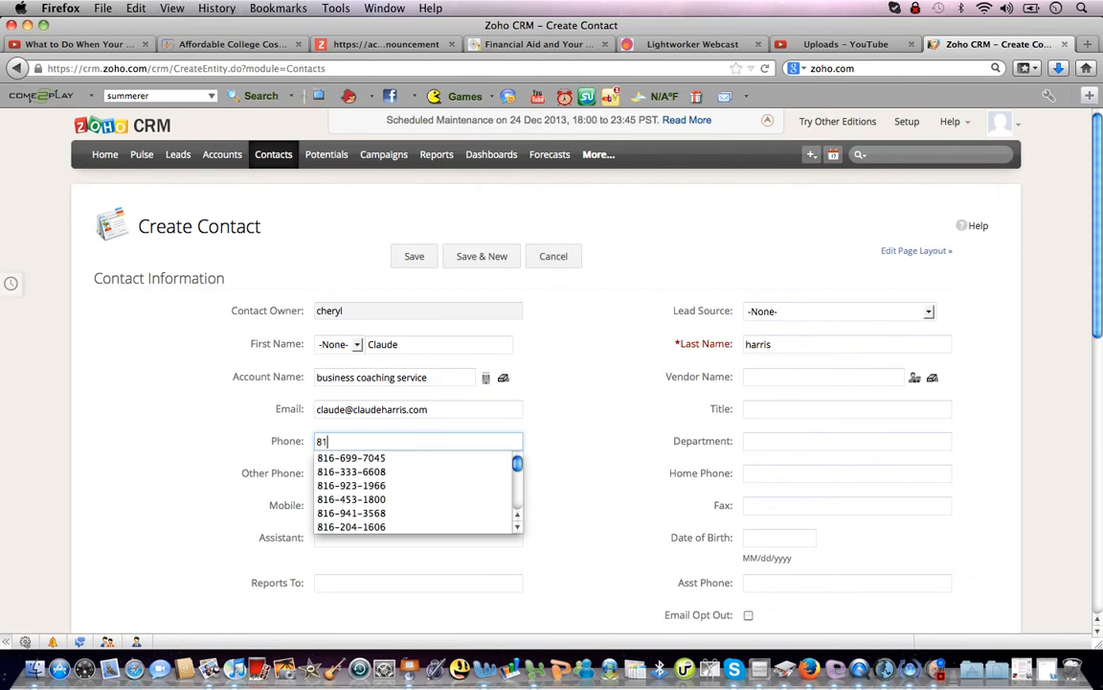
key("Down")
key("Return")
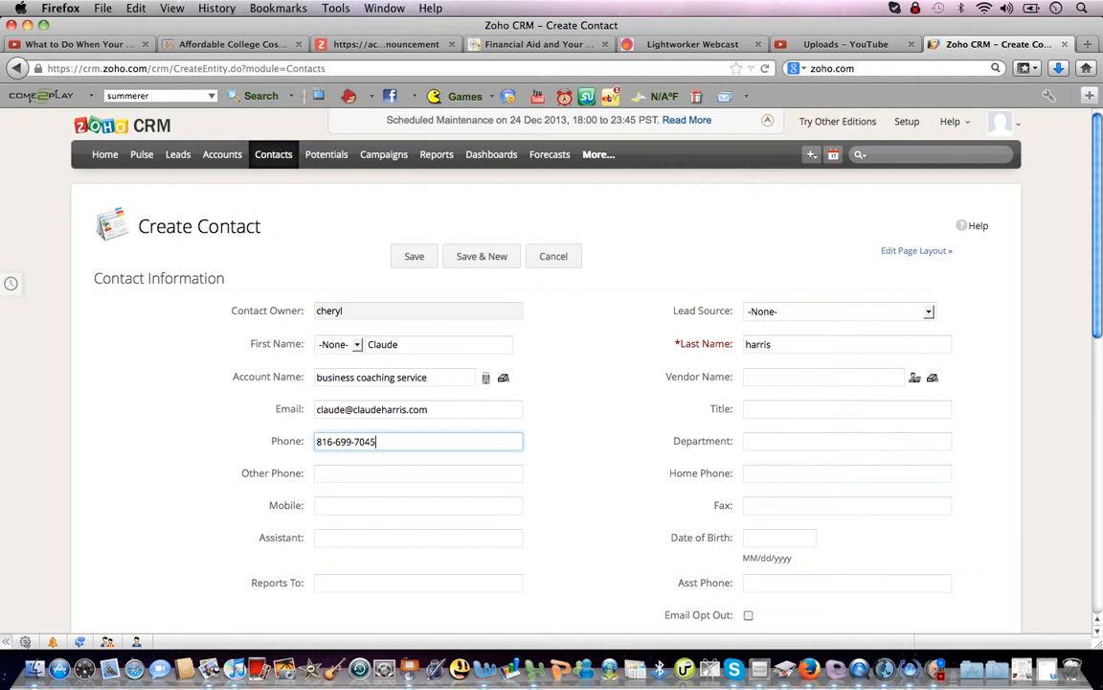
Save the contact with description 'He coaches me on business growth.' and return to All Contacts.
left_click(757, 537)
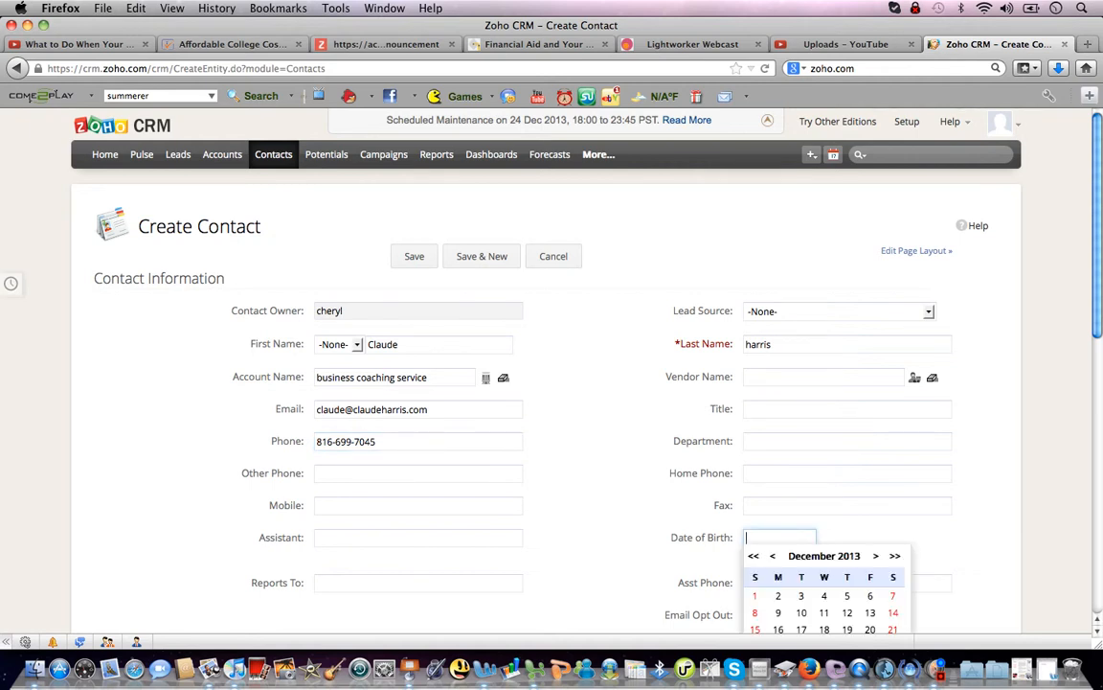
scroll(552, 384, "down", 5)
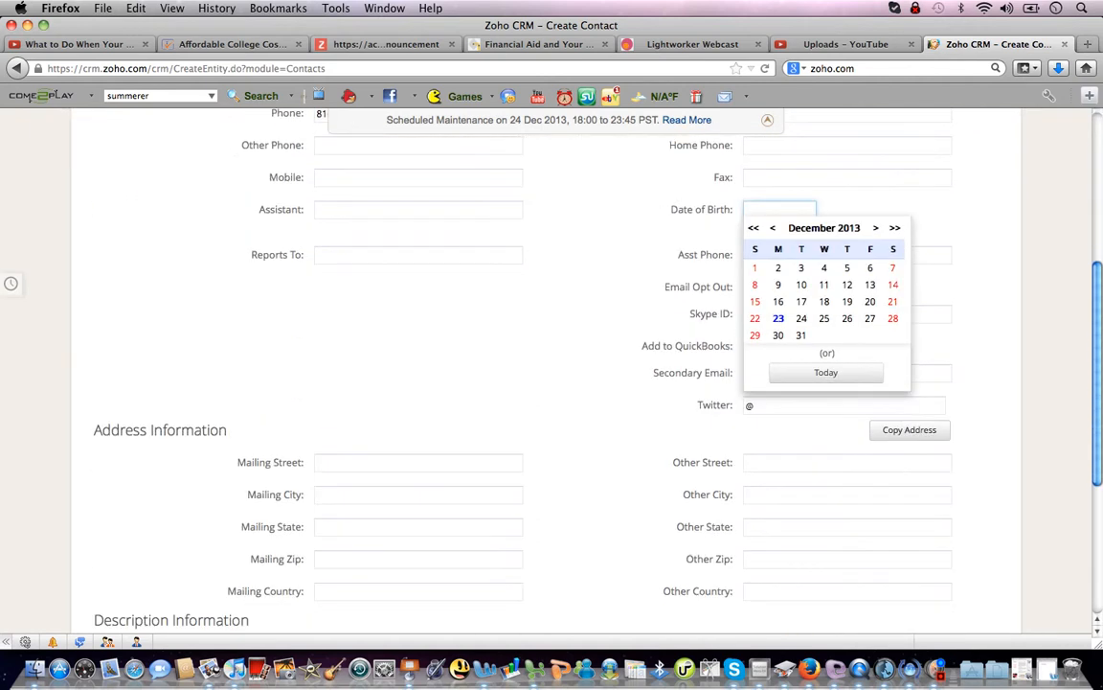
scroll(551, 383, "down", 4)
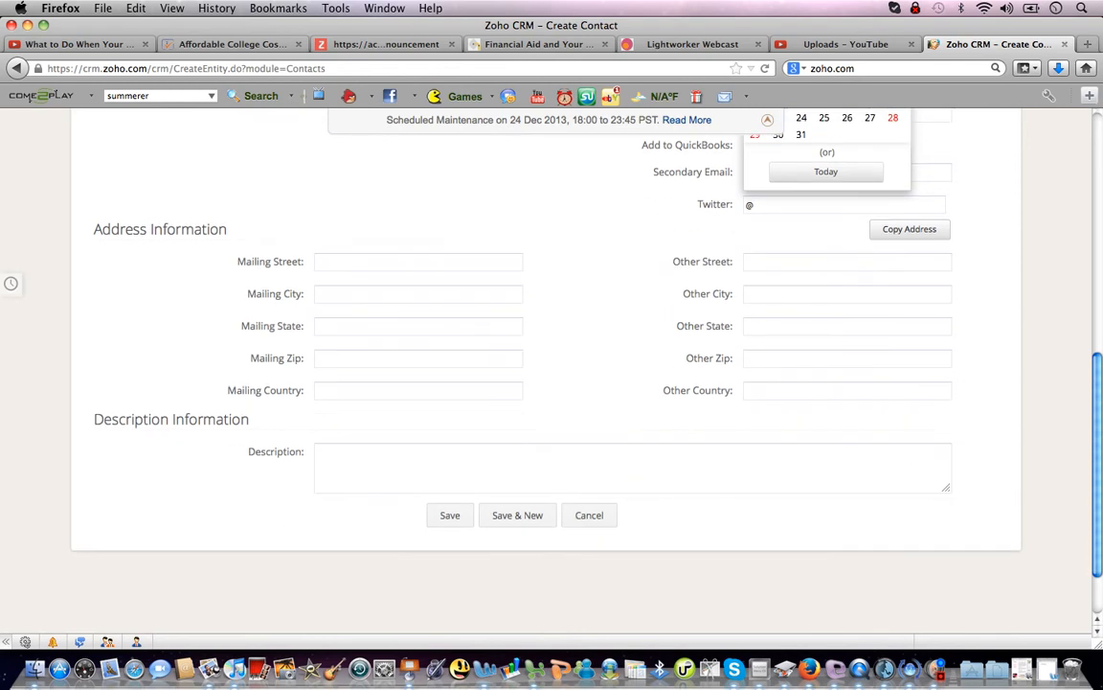
left_click(318, 452)
type("H")
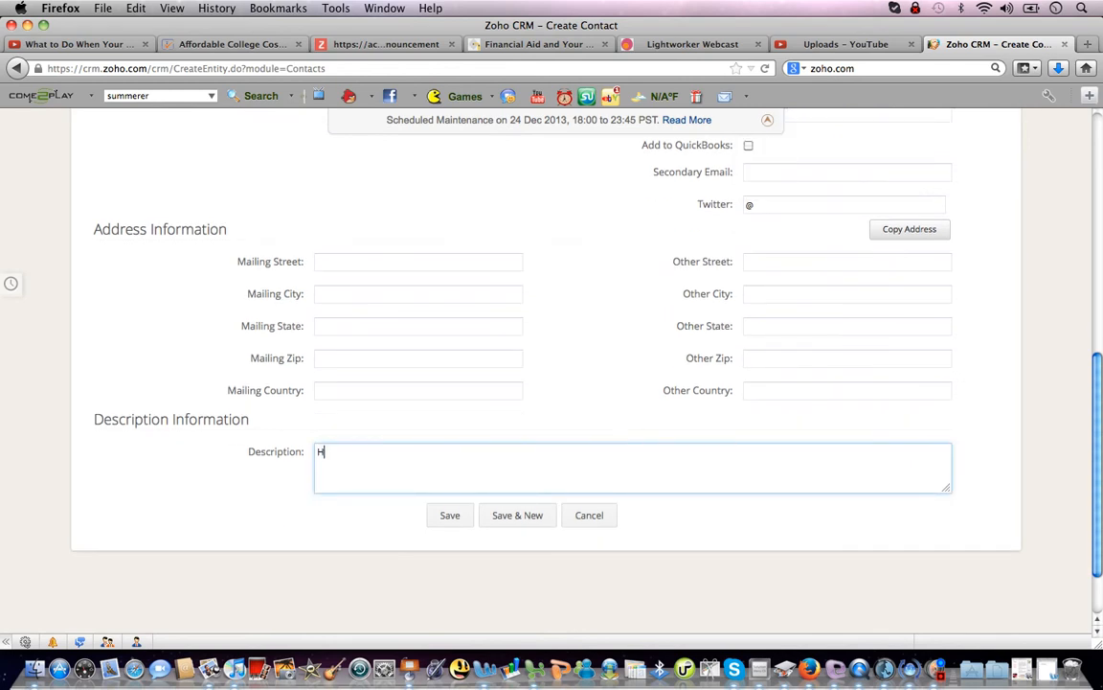
type("e coaches me on busines")
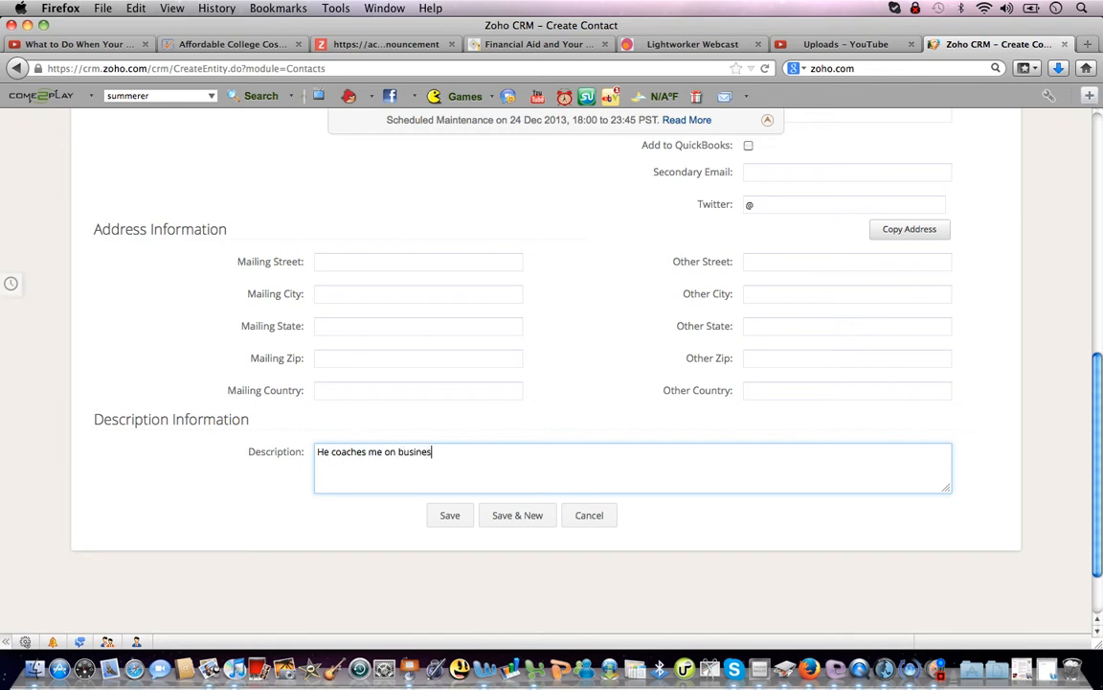
type("s growth.")
key("Tab")
key("Return")
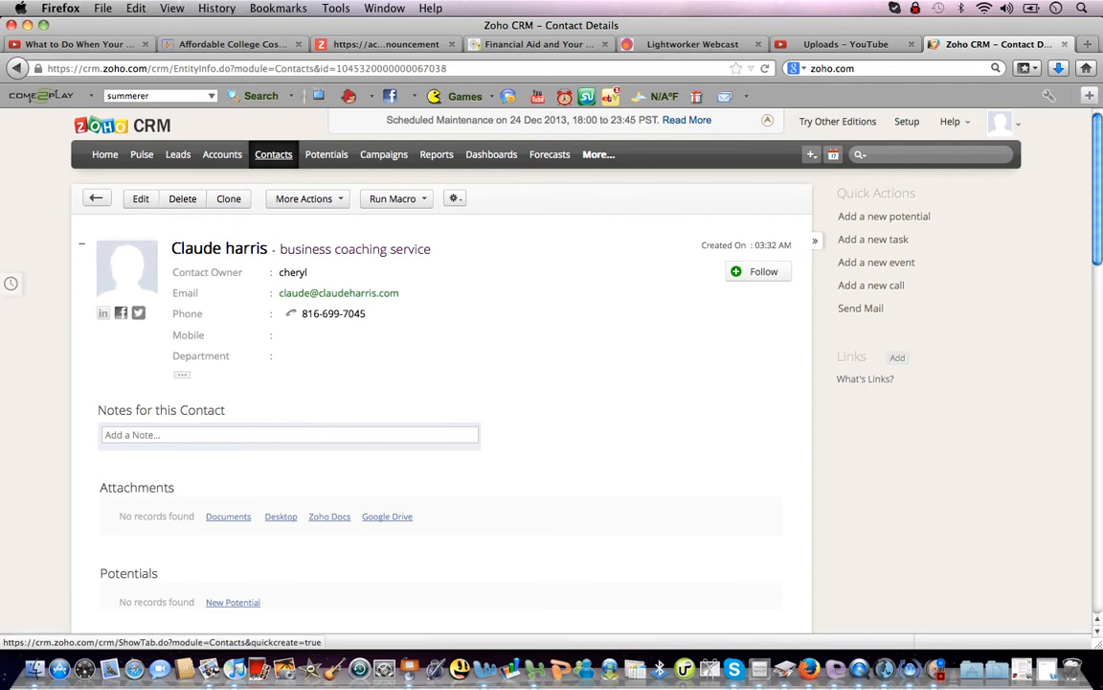
left_click(274, 154)
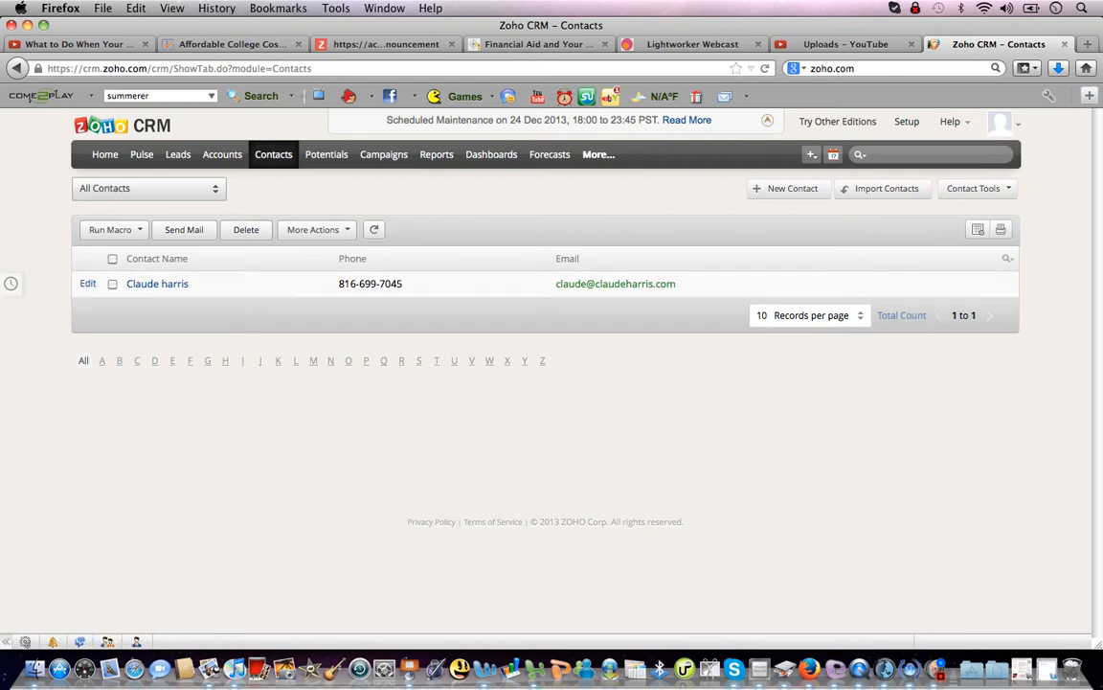
Browse the Leads and Accounts modules, then go to Campaigns for a new campaign.
left_click(178, 155)
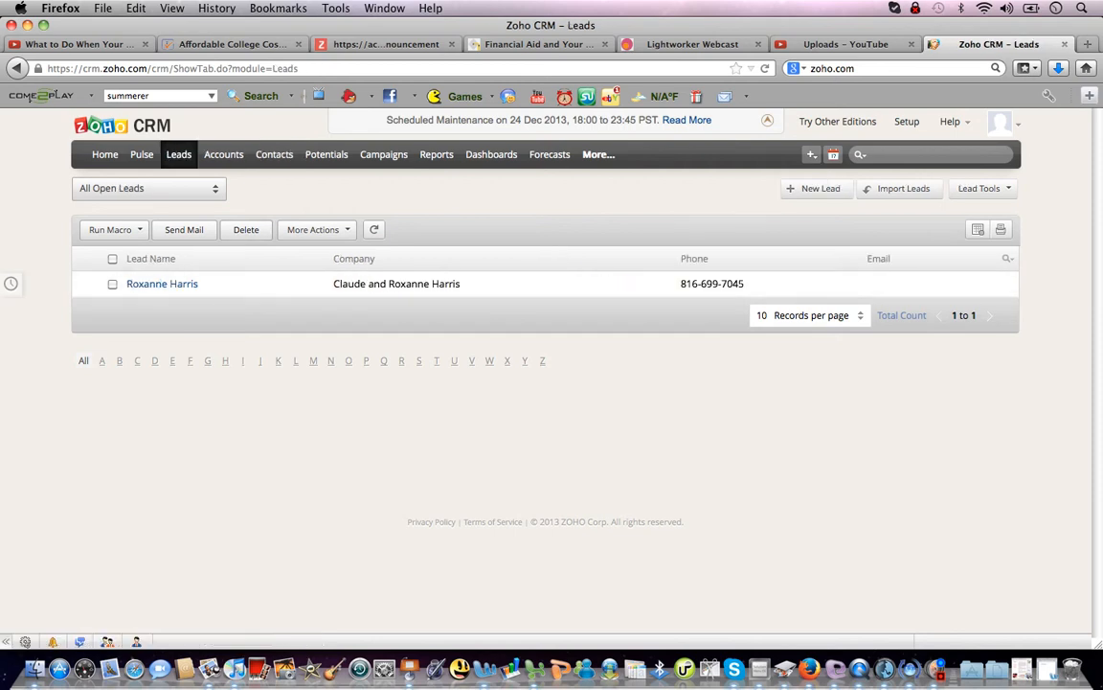
left_click(223, 154)
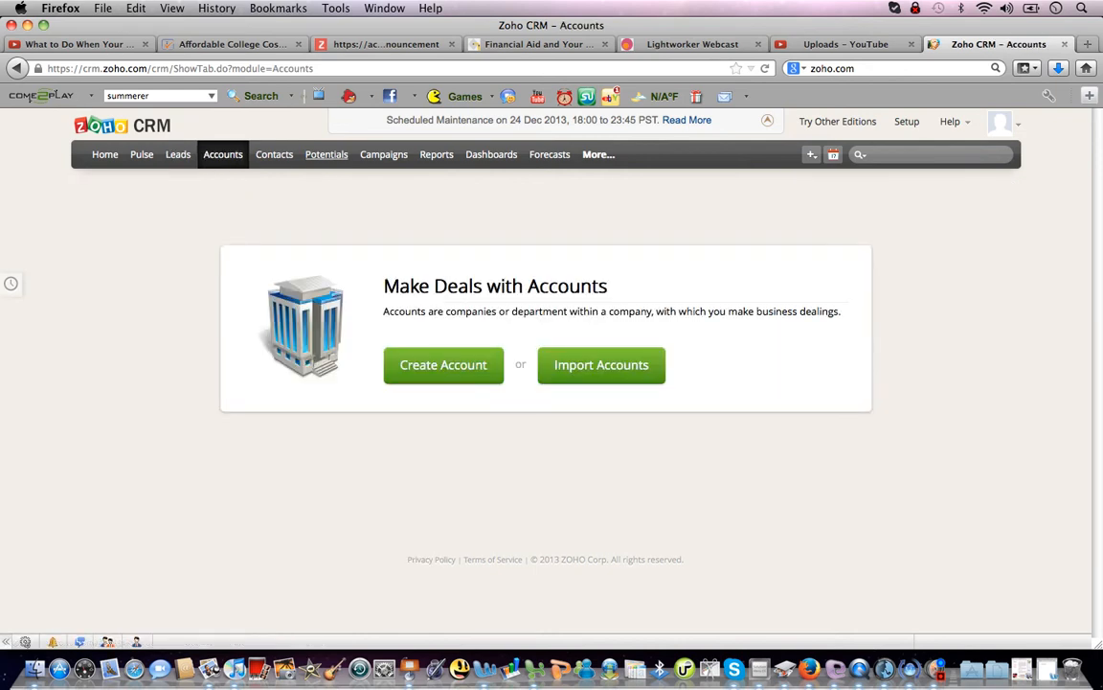
left_click(383, 154)
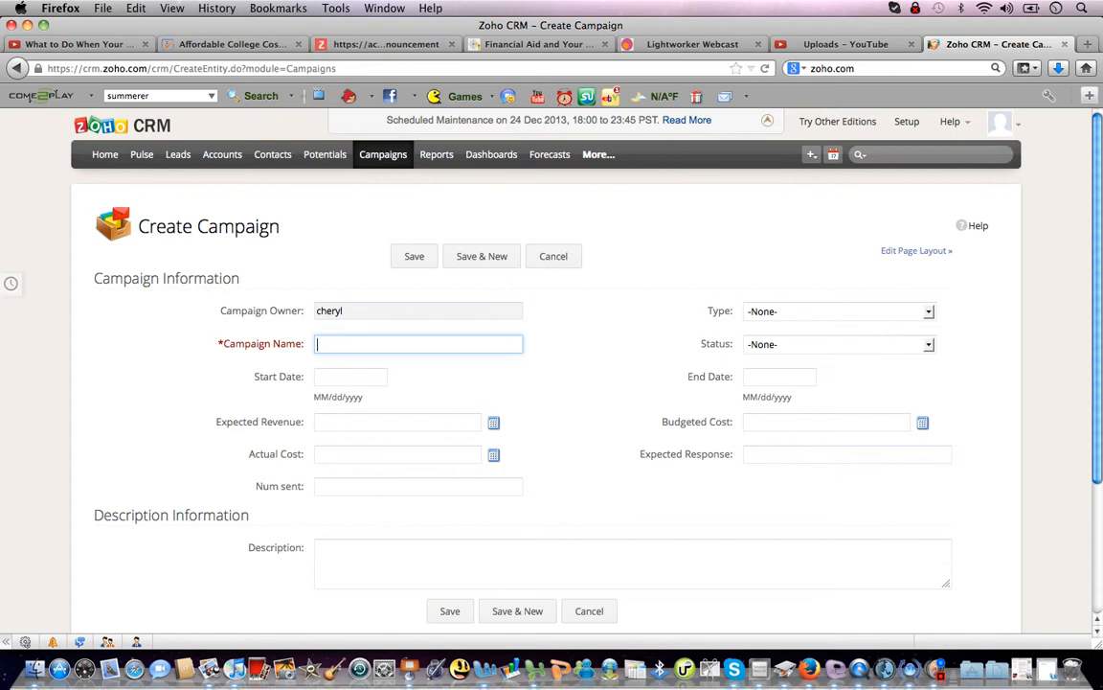
Name the campaign 'Existing Customers' with status Active and type Referral Program.
type("Existing Customers")
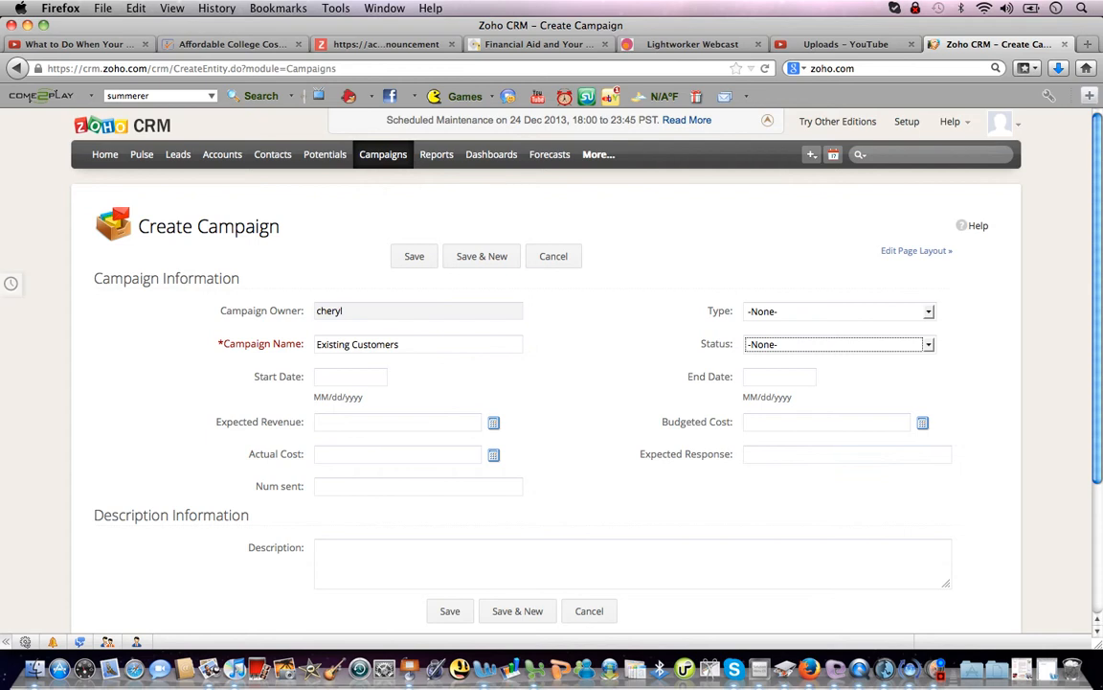
left_click(928, 345)
key("Down")
key("Down")
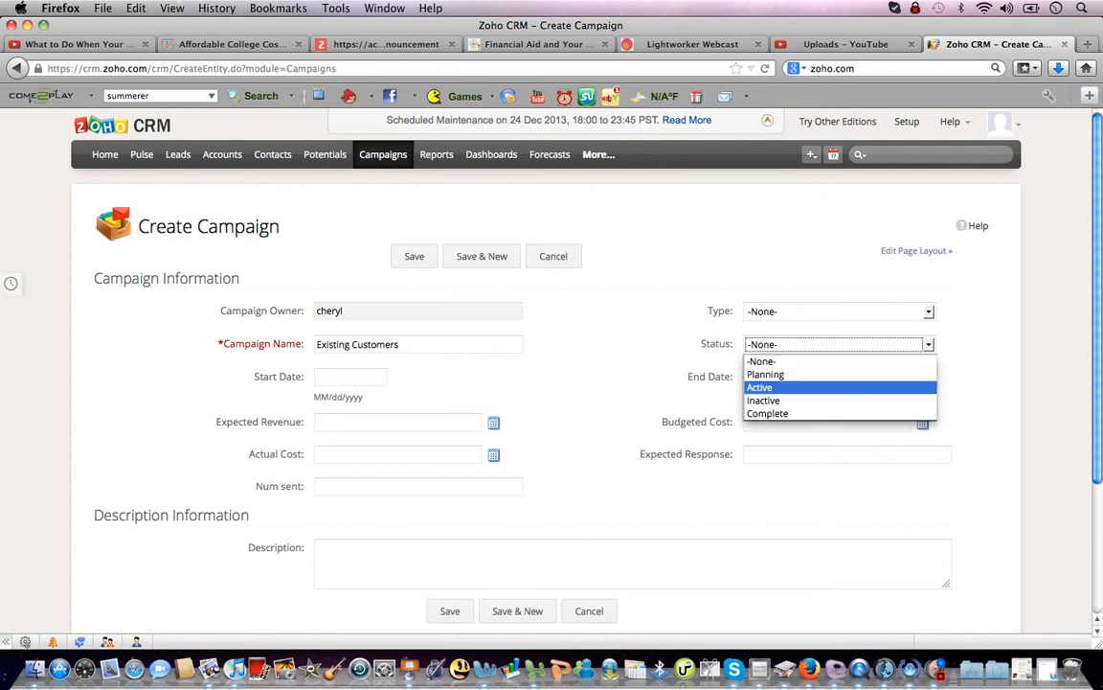
key("Return")
left_click(928, 312)
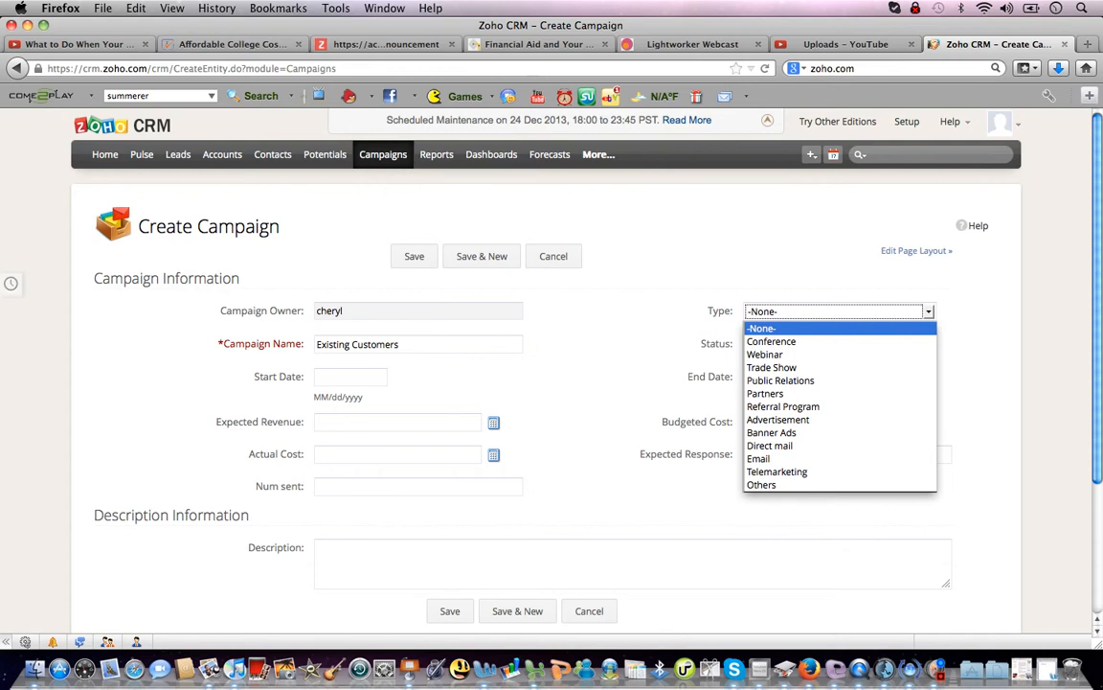
key("Down")
key("Down")
key("Down")
key("Down")
key("Down")
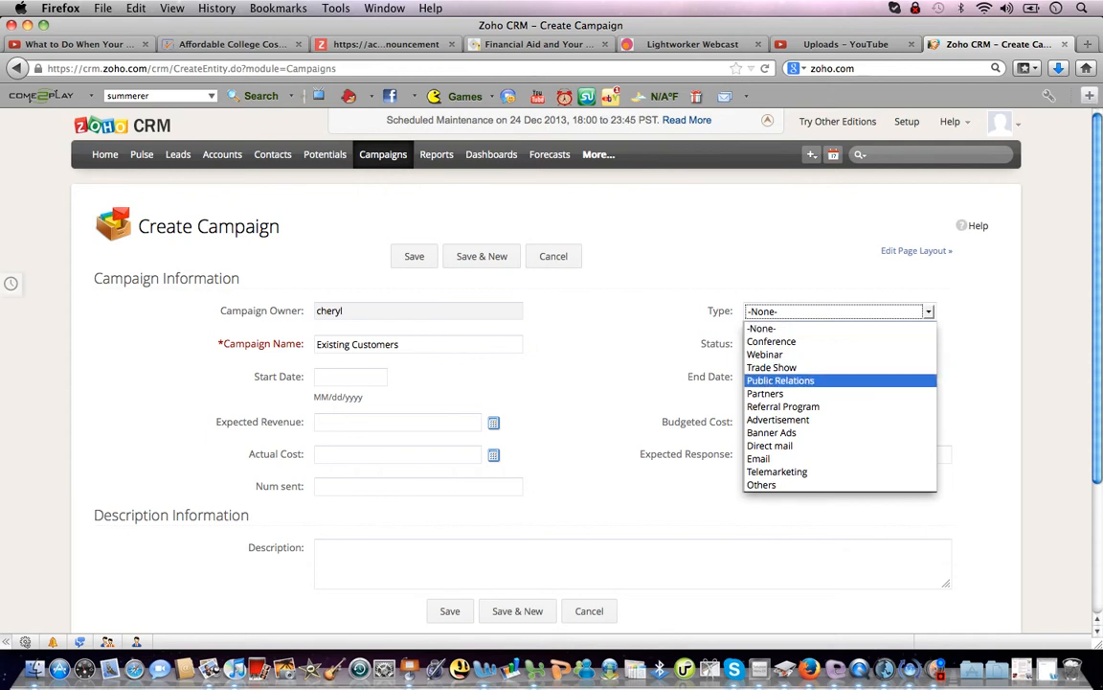
key("Down")
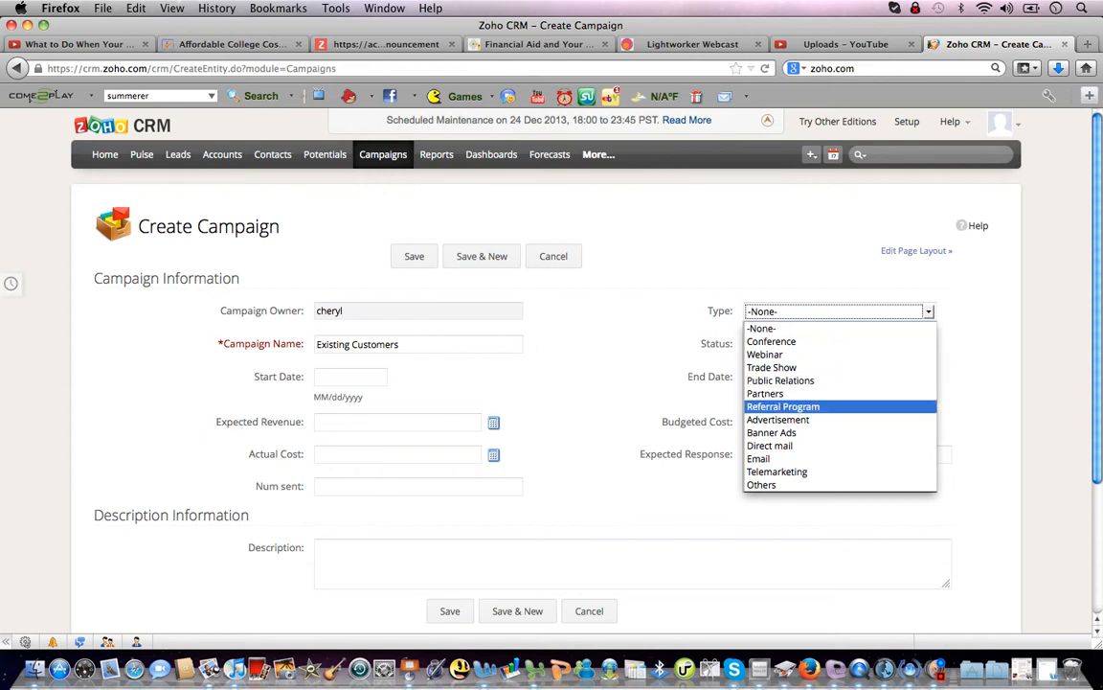
key("Return")
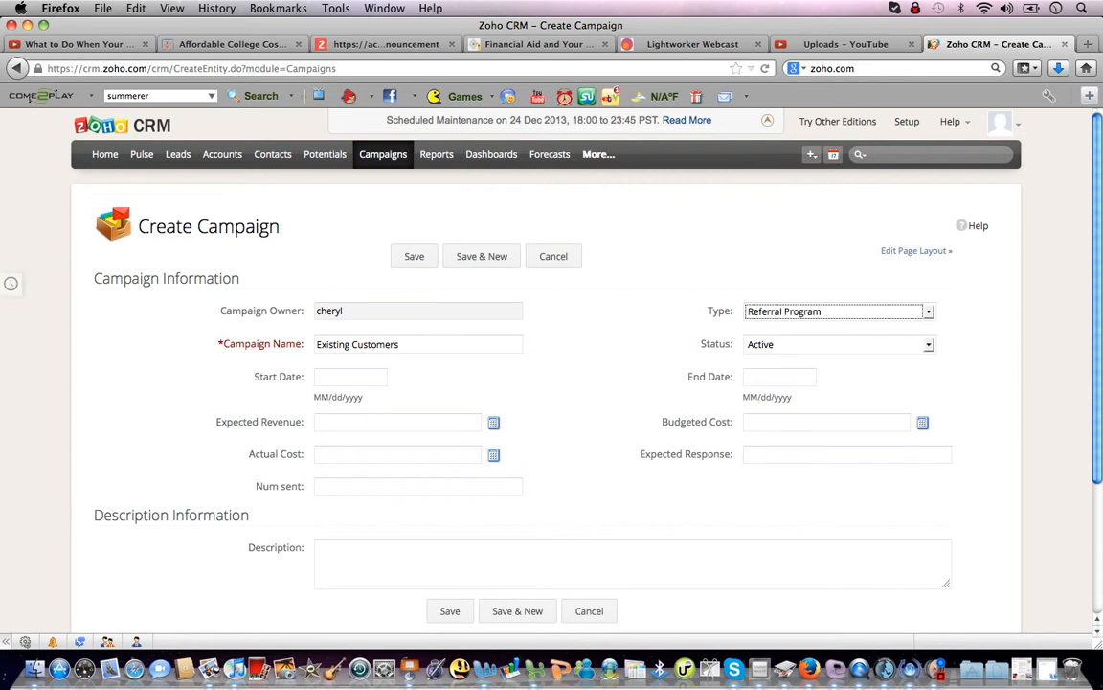
Set start date 12/23/2013 and describe it as a reconnect letter to existing customers for referrals.
key("Tab")
key("Tab")
key("Tab")
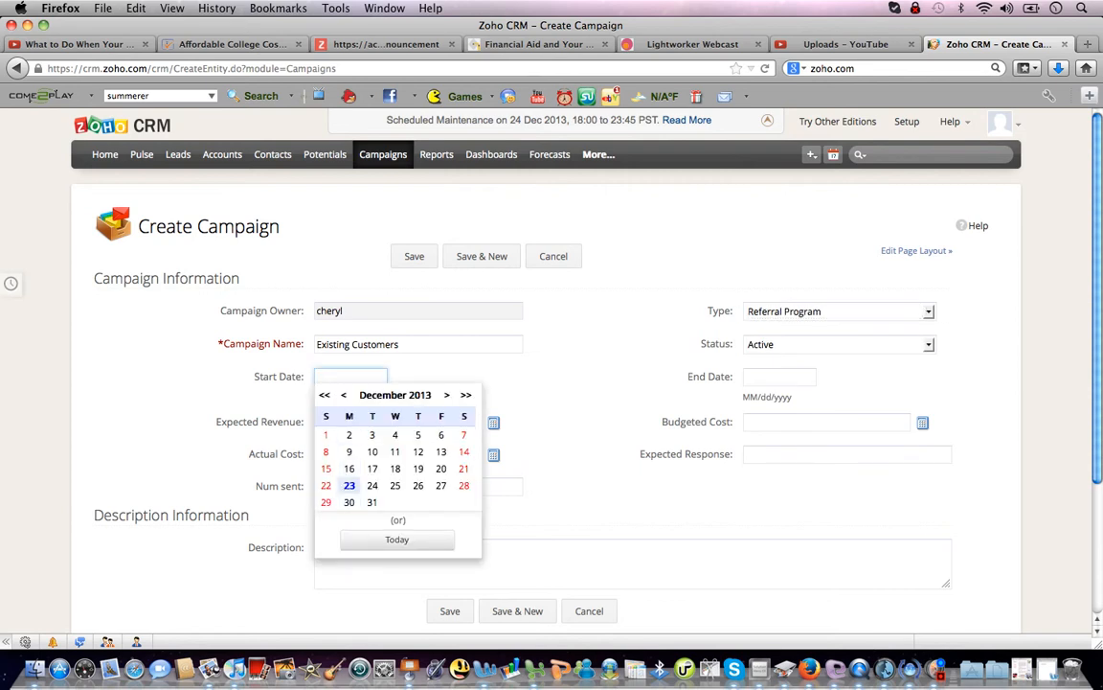
key("Return")
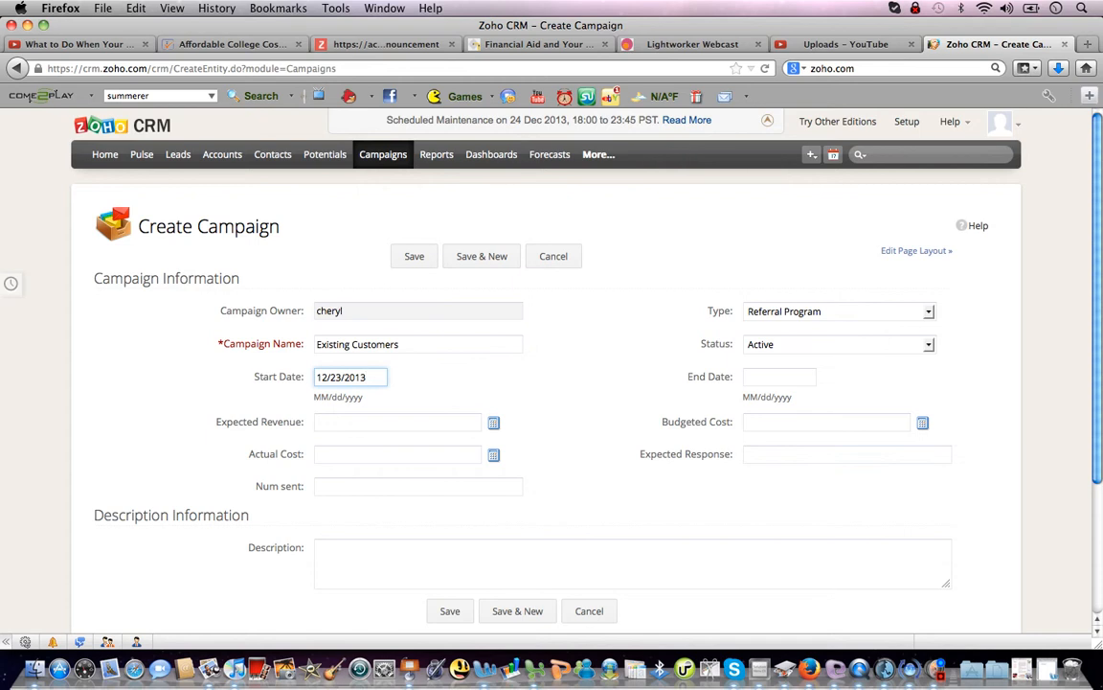
left_click(632, 563)
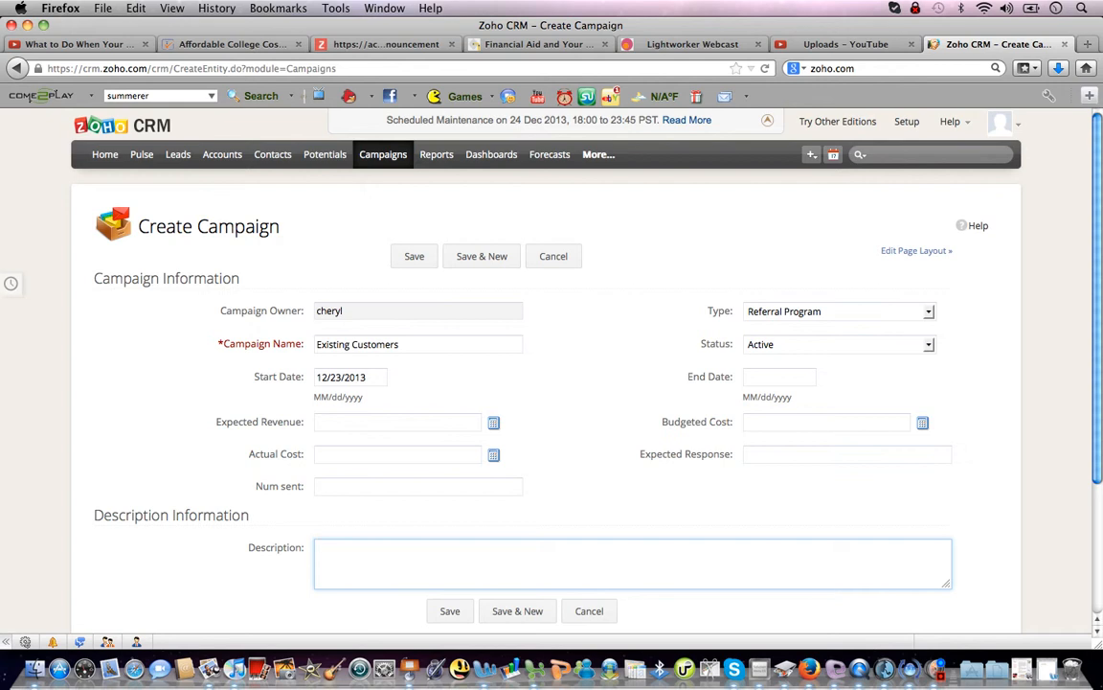
type("reconnect letter sent to all exist")
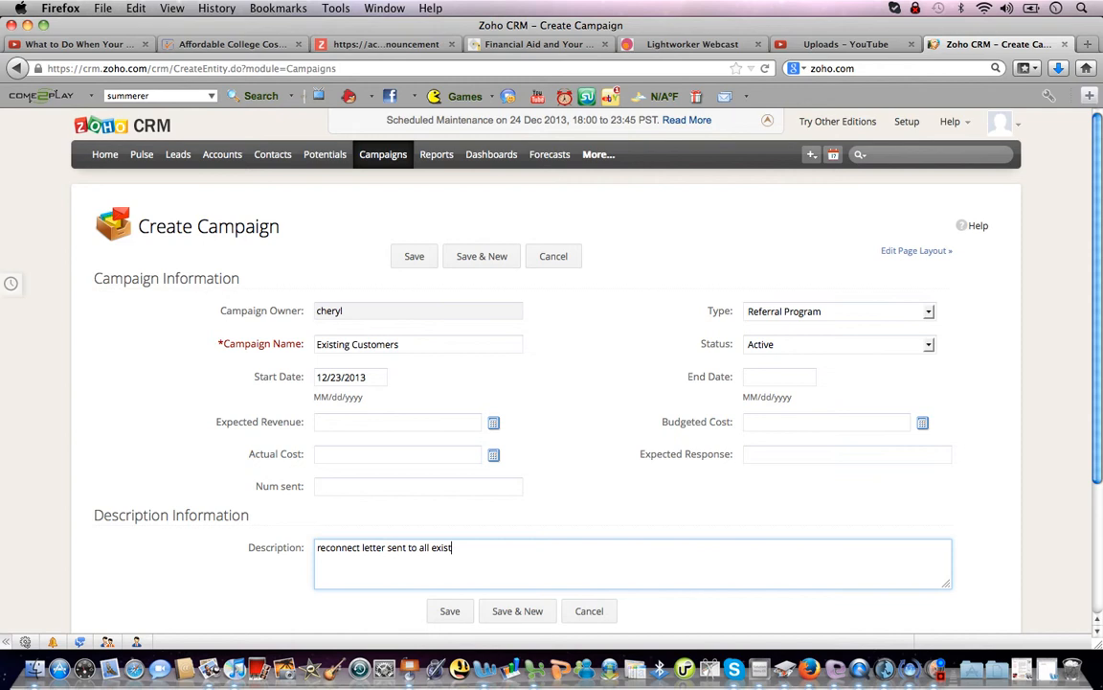
type("ing customers who can refer me ")
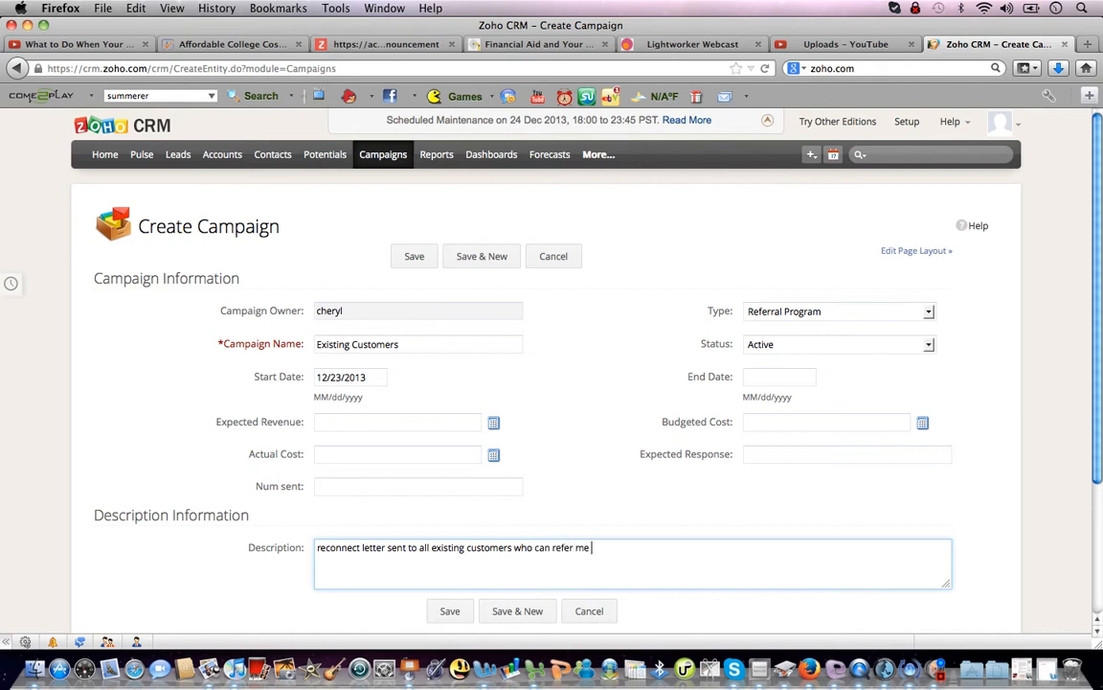
type("to my ideal clients.")
Save the Existing Customers campaign and return to the All Campaigns list.
left_click(450, 611)
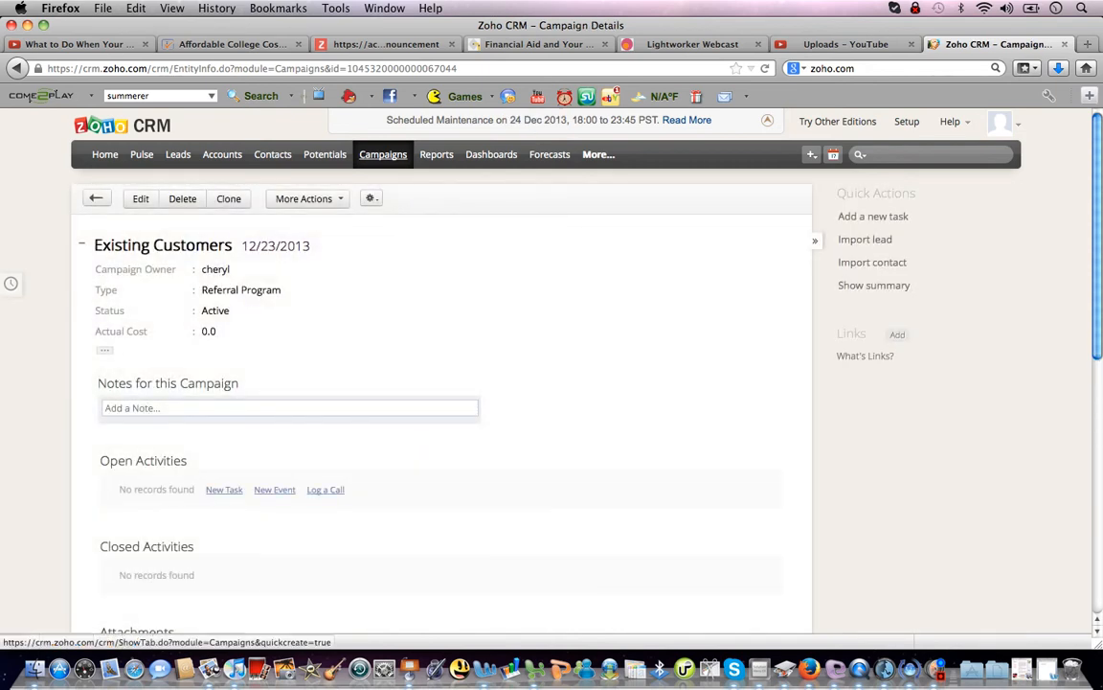
left_click(383, 154)
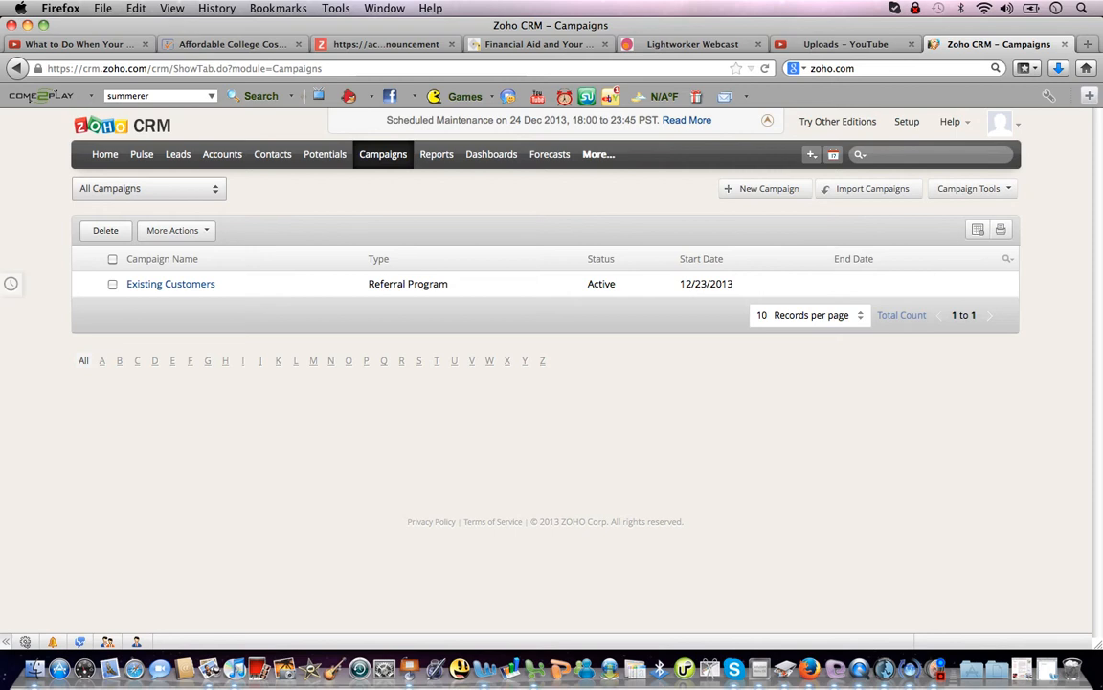
Create a campaign named 'Speaking at churches with my booklet' starting 01/31/2014.
left_click(764, 187)
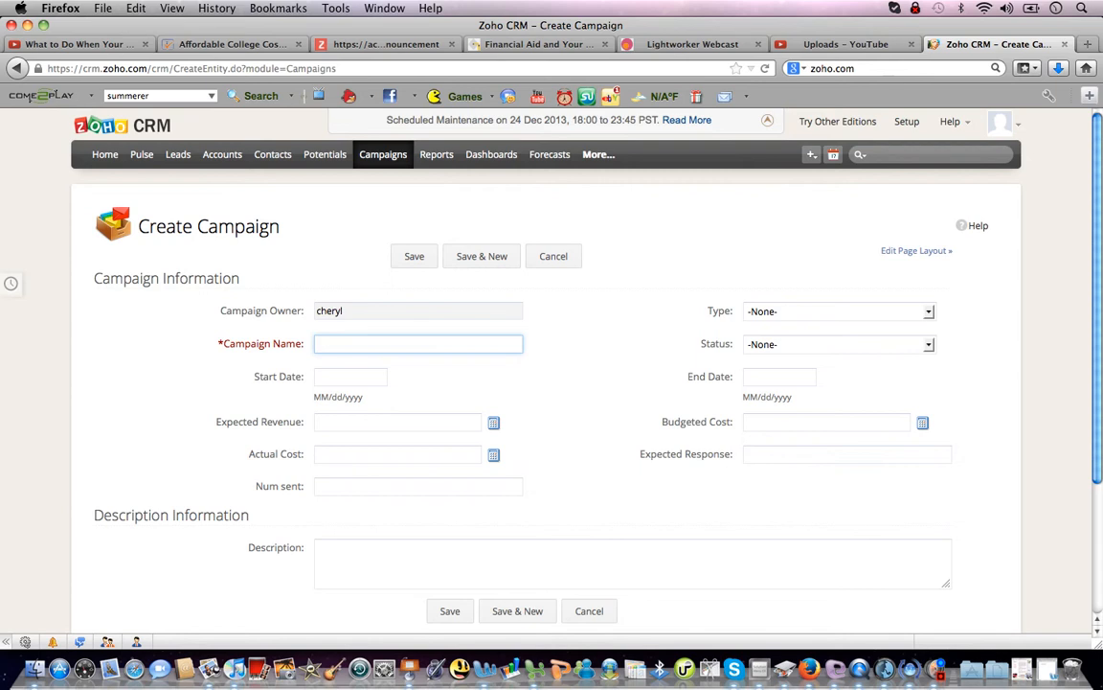
type("Speaking at churches with my booklet")
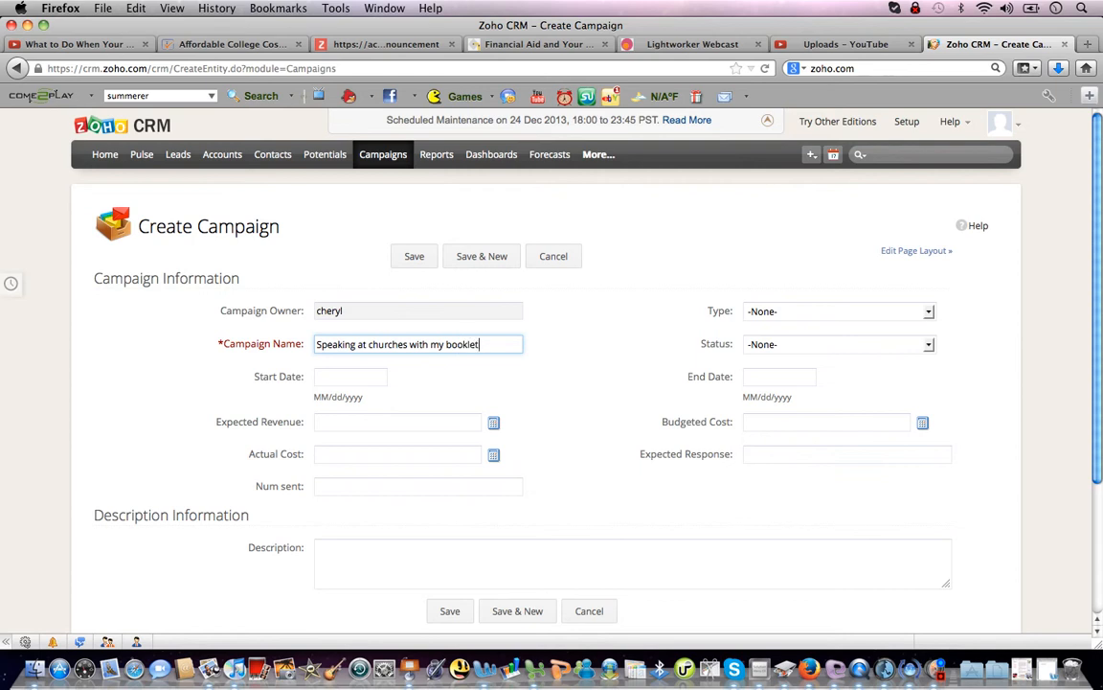
left_click(351, 376)
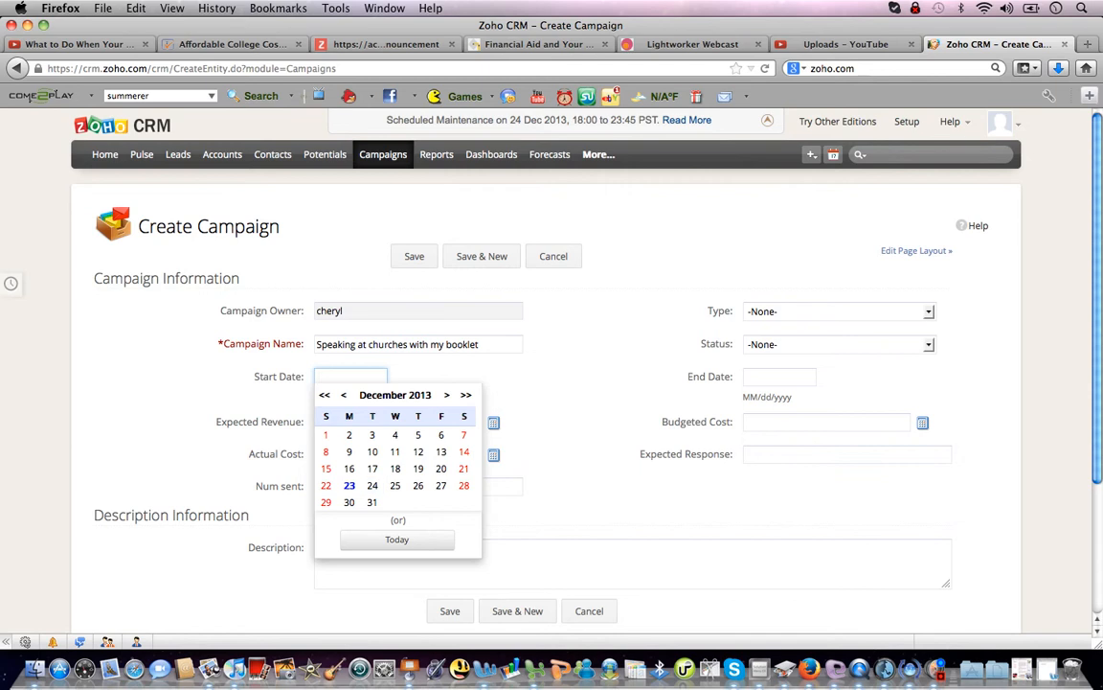
left_click(446, 394)
left_click(440, 502)
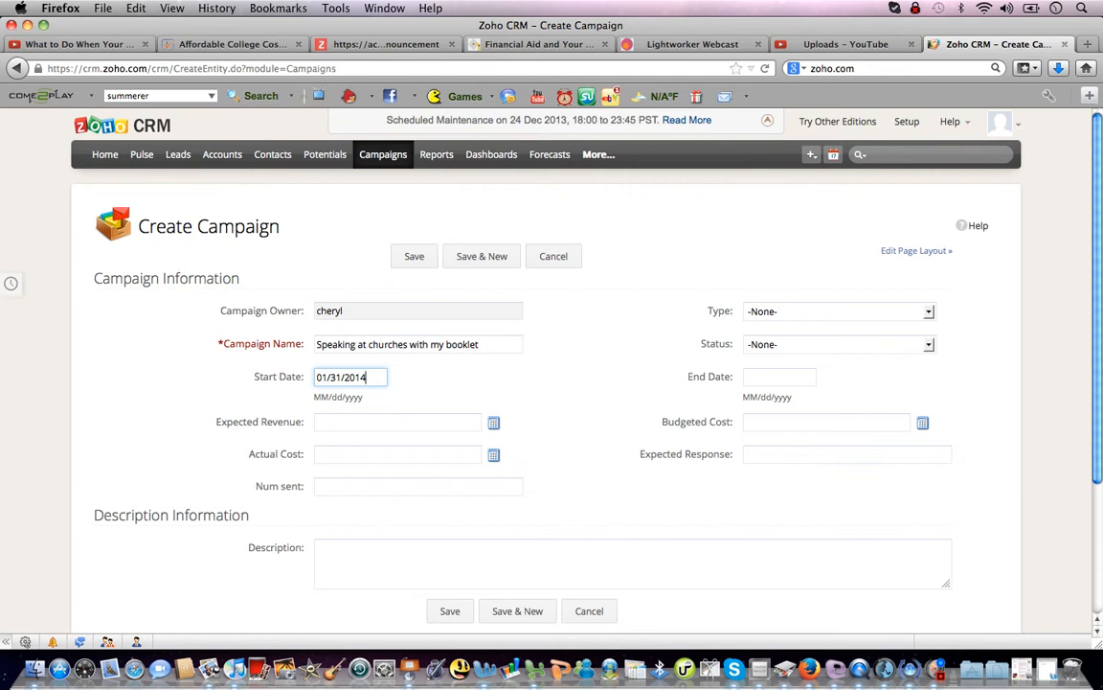
Set its status to Planning and describe the $7 booklet for becoming an author.
left_click(838, 344)
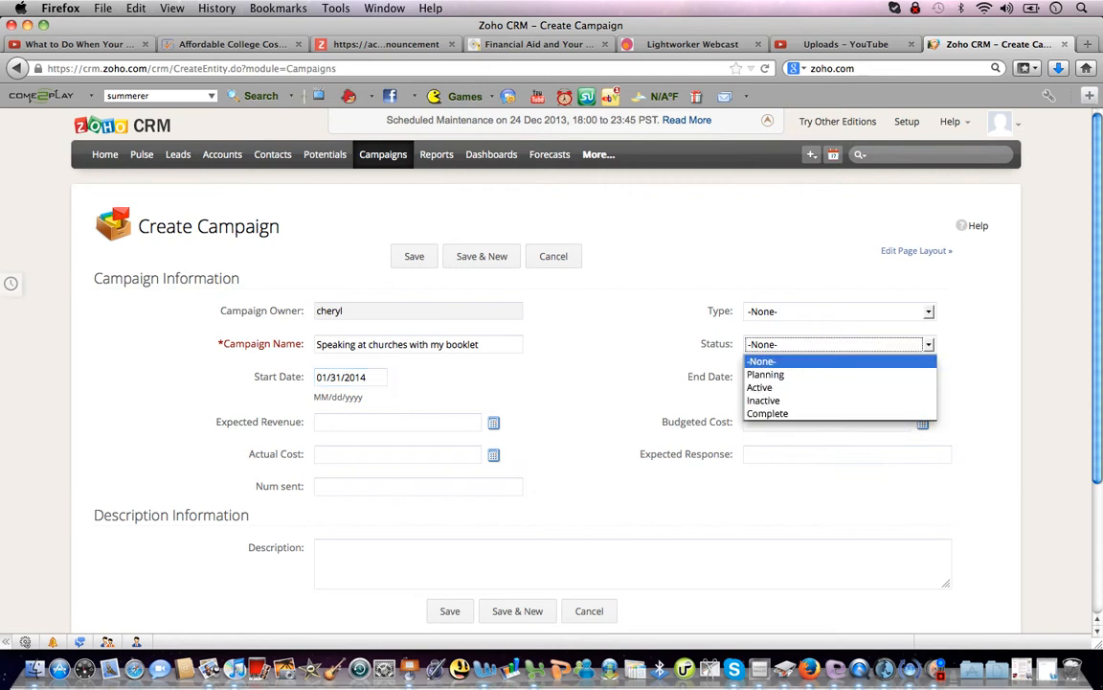
key("Down")
key("Down")
key("Up")
key("Return")
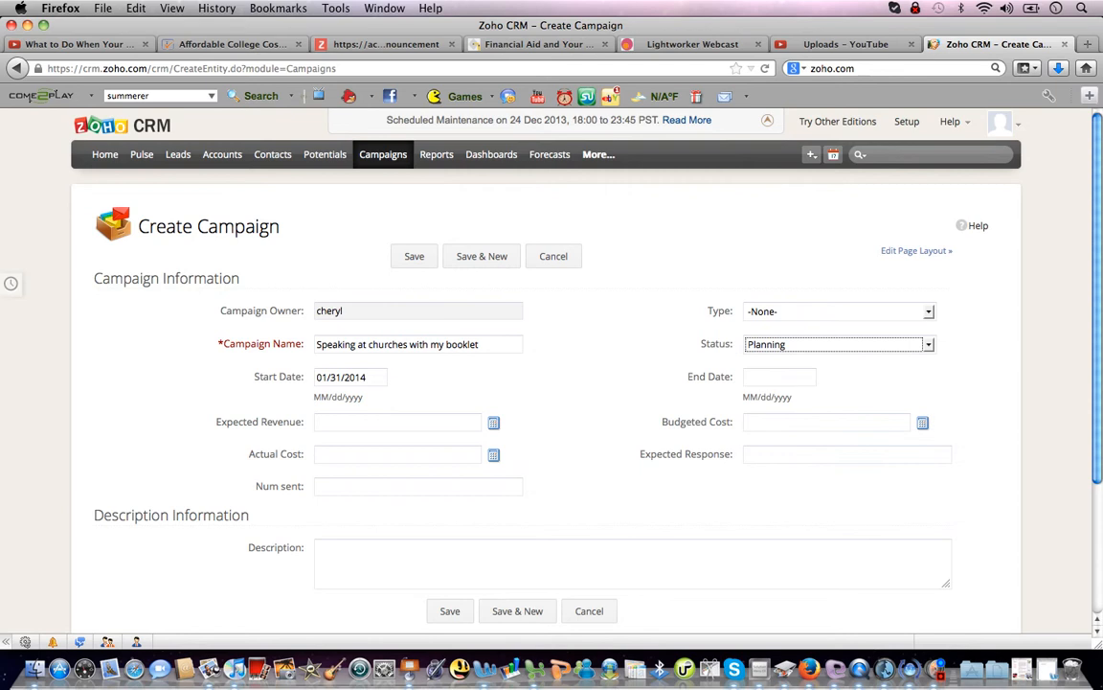
left_click(633, 563)
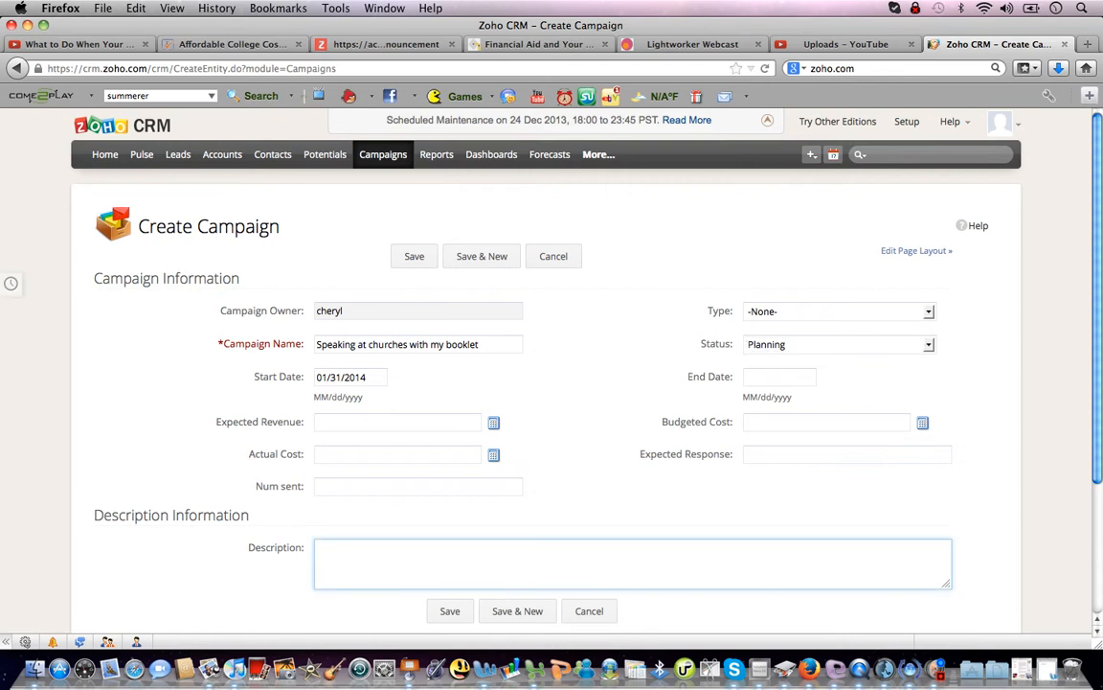
type("download $7 book and get ")
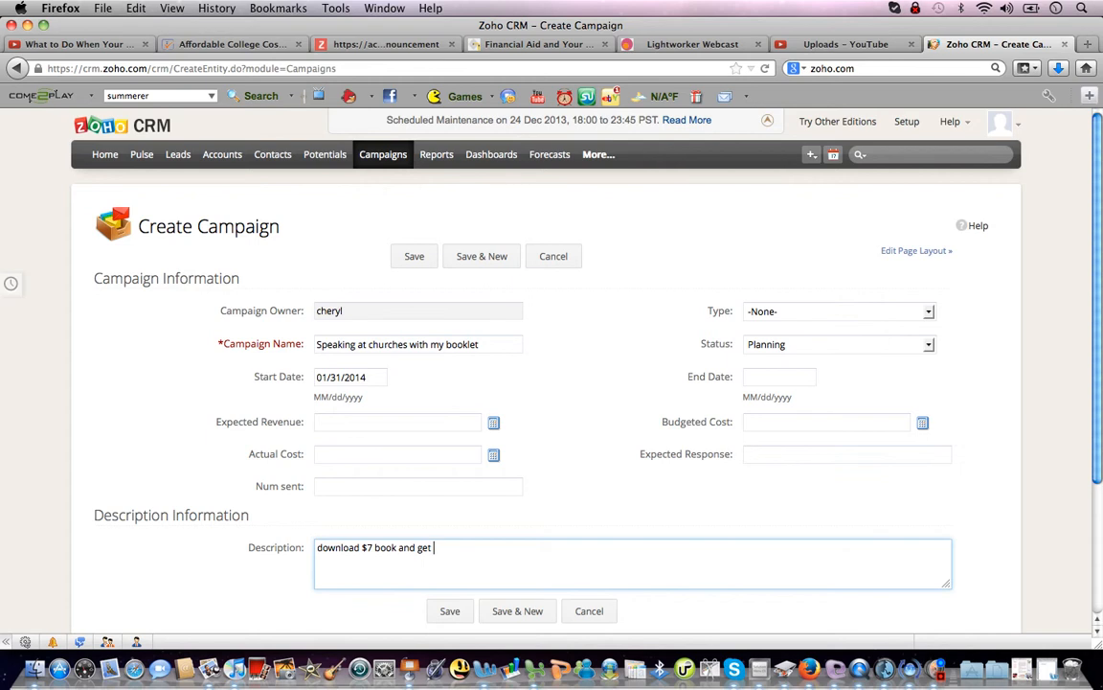
type("printed with my picture on t")
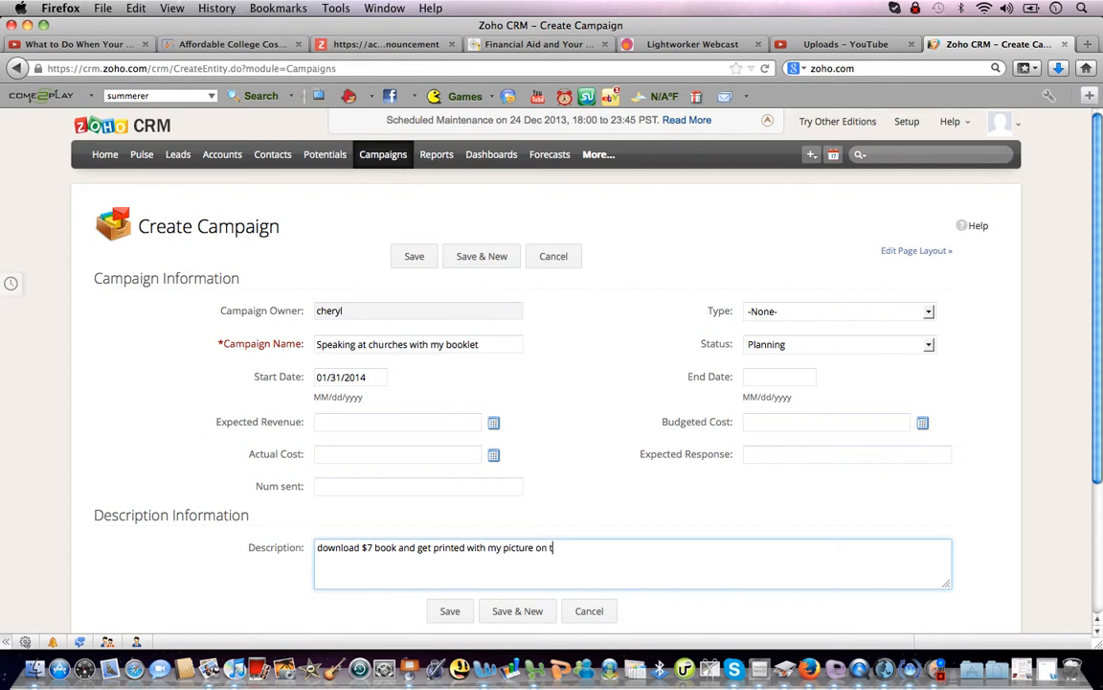
type("he cover and become an a")
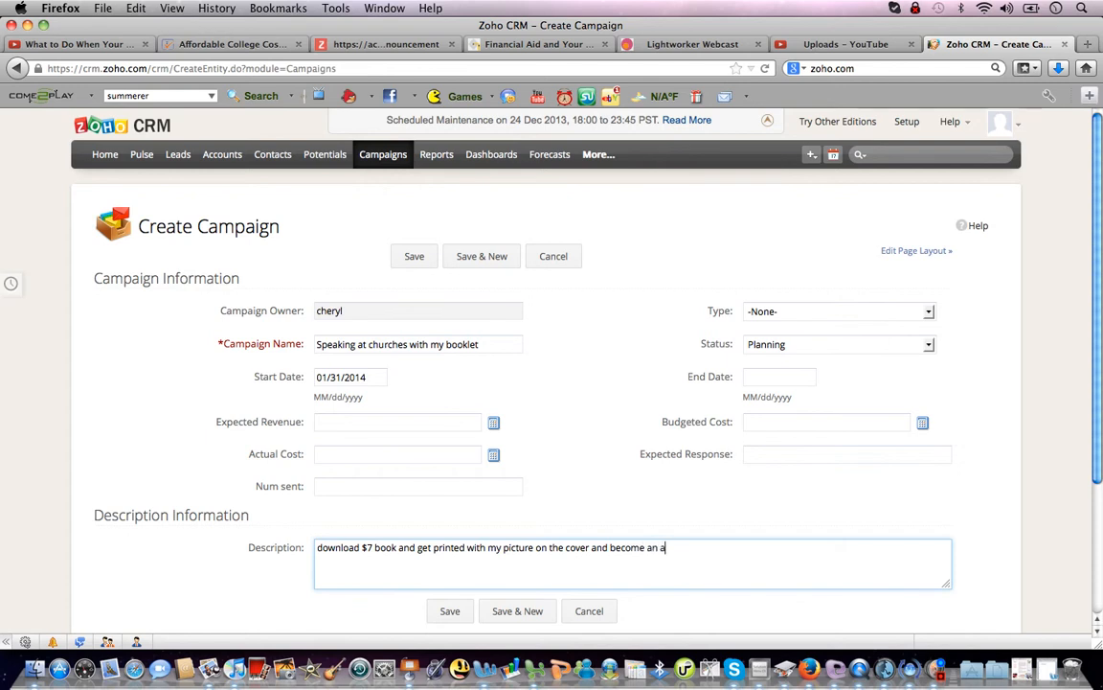
type("uthor.")
Save the booklet campaign, return to the campaign list, and launch Microsoft Word.
left_click(450, 611)
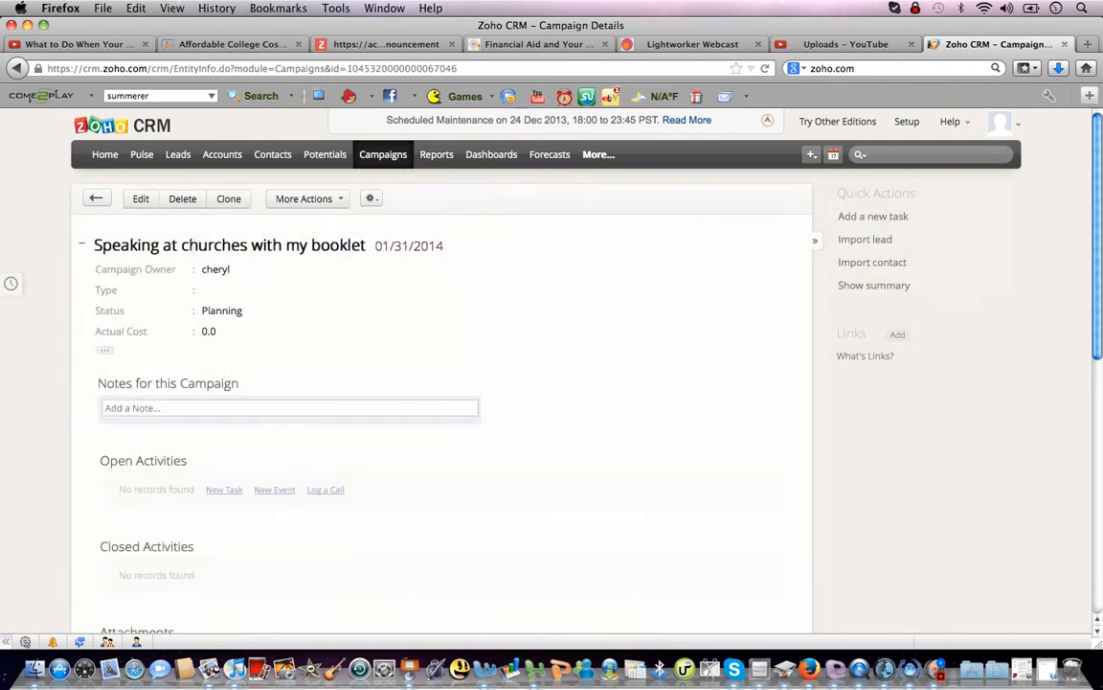
left_click(383, 154)
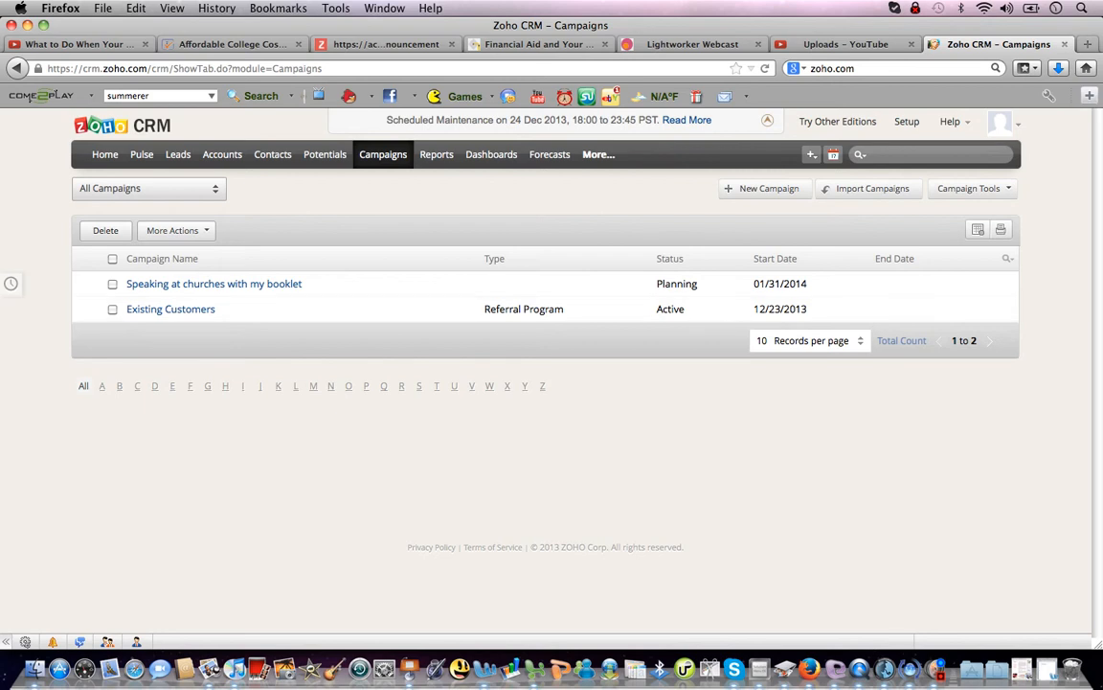
left_click(462, 668)
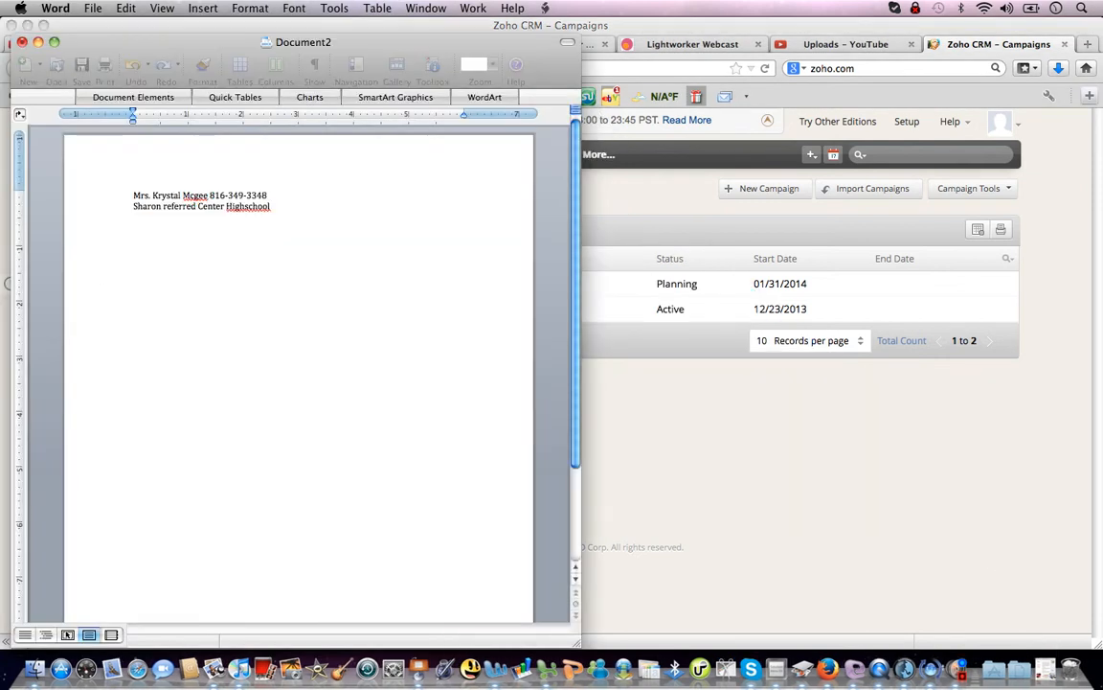
Try reopening the older Table of Contents copy from Open Recent, then dismiss the error and Open dialog.
left_click(93, 8)
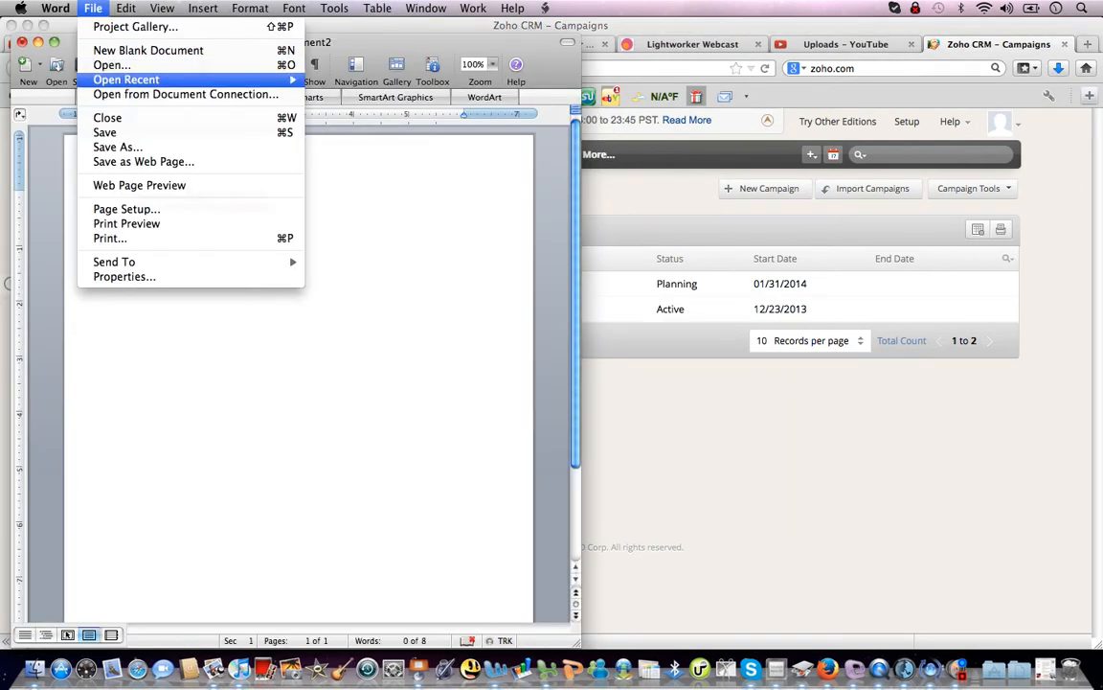
mouse_move(126, 79)
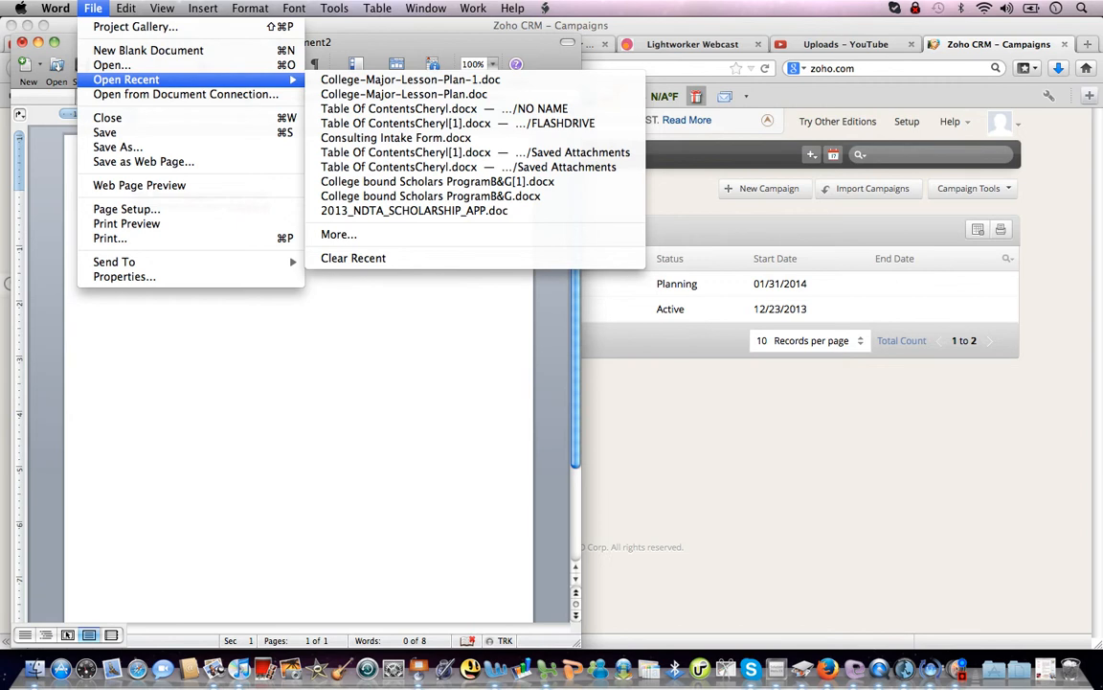
left_click(398, 108)
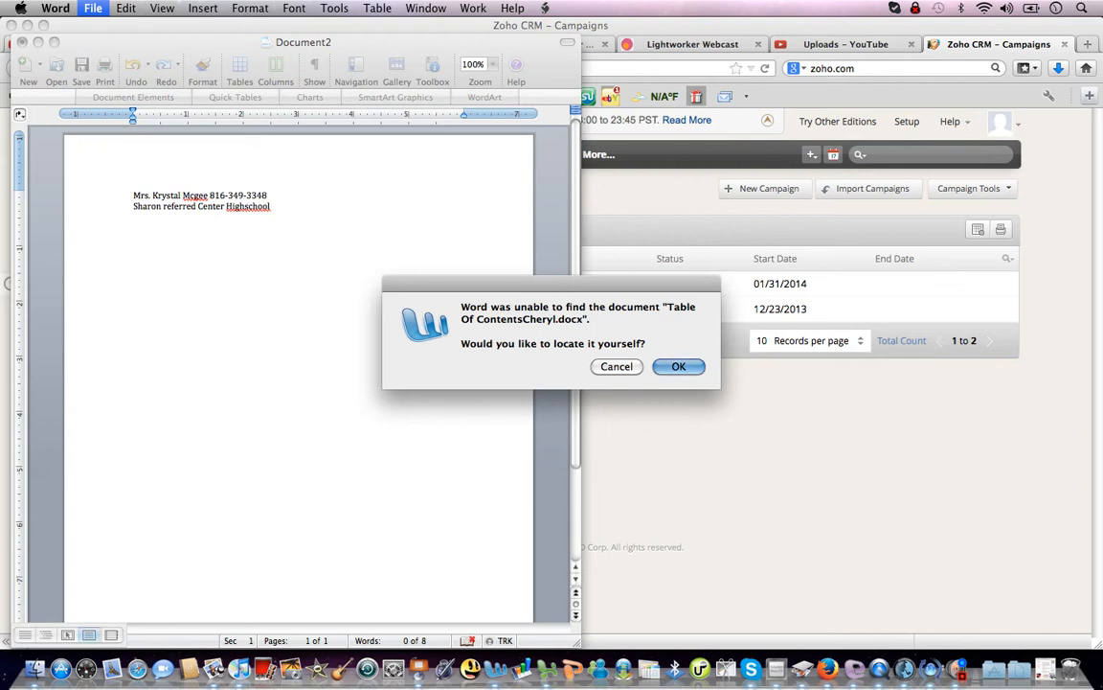
key("Escape")
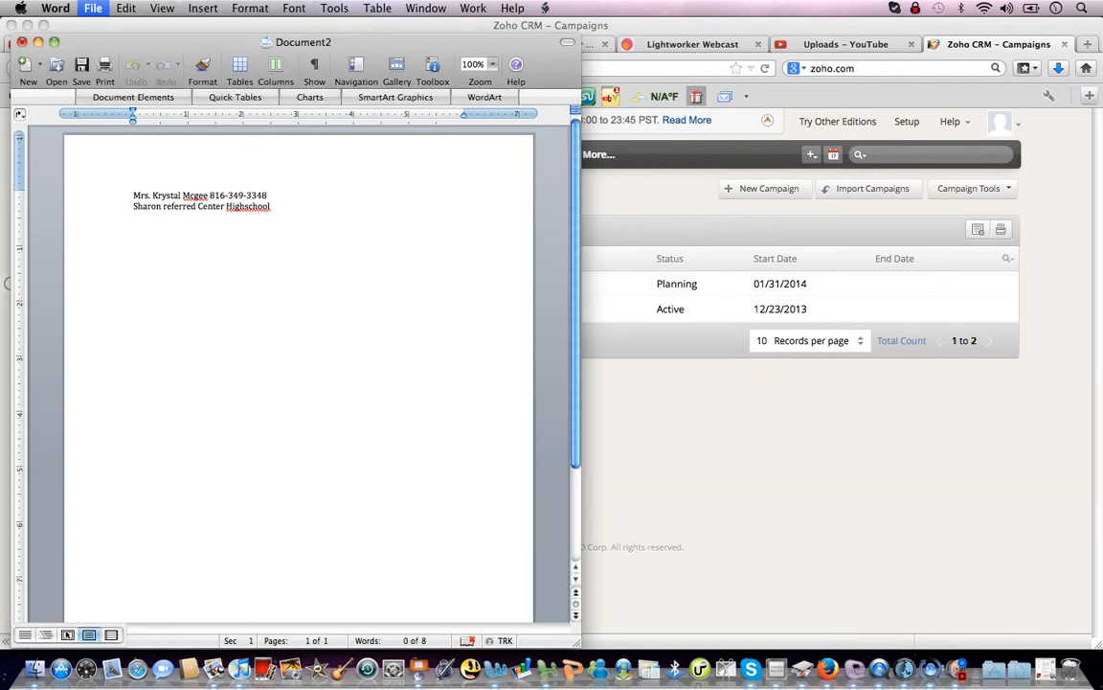
key("super+o")
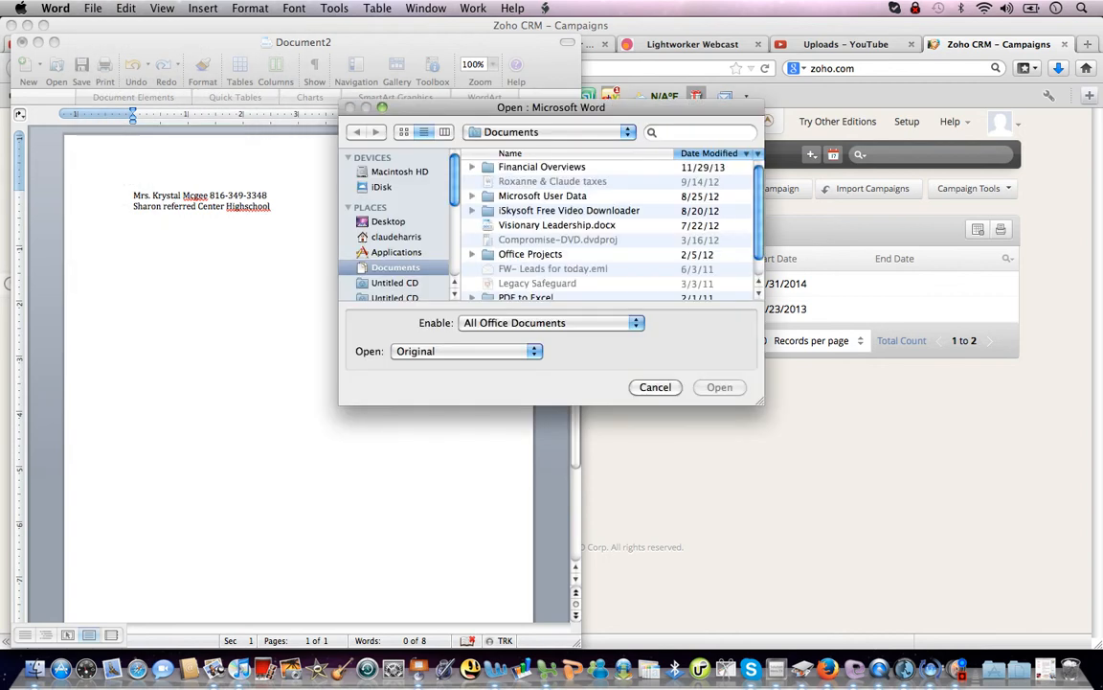
key("Escape")
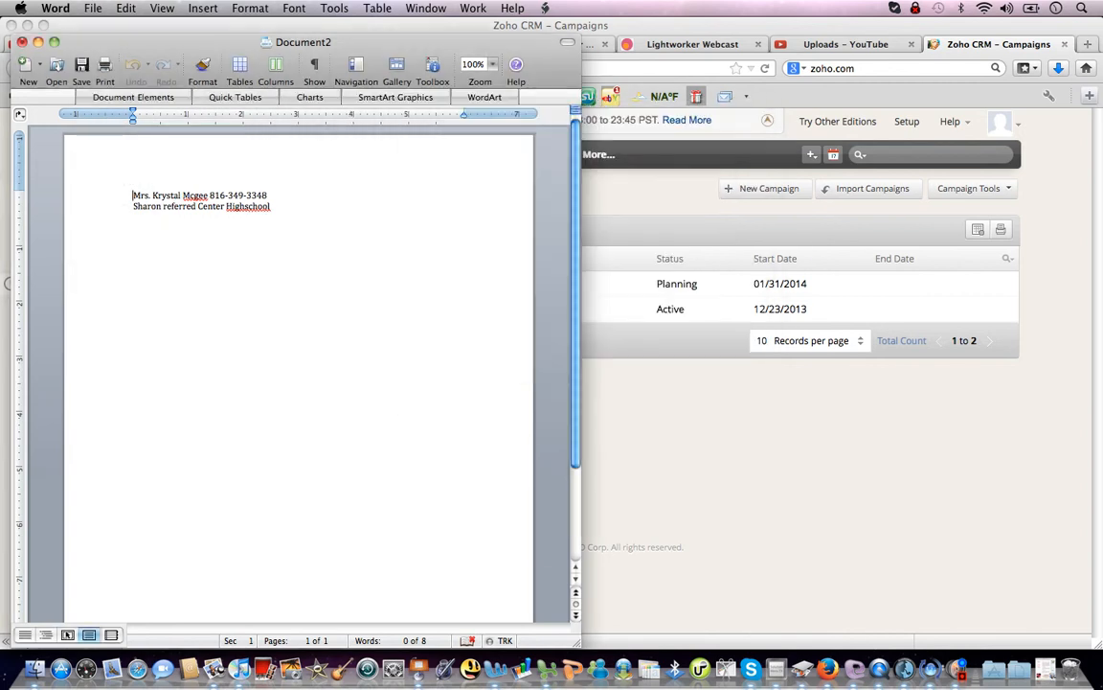
Open the Table of Contents copy stored in Saved Attachments from the recent documents list.
left_click(93, 8)
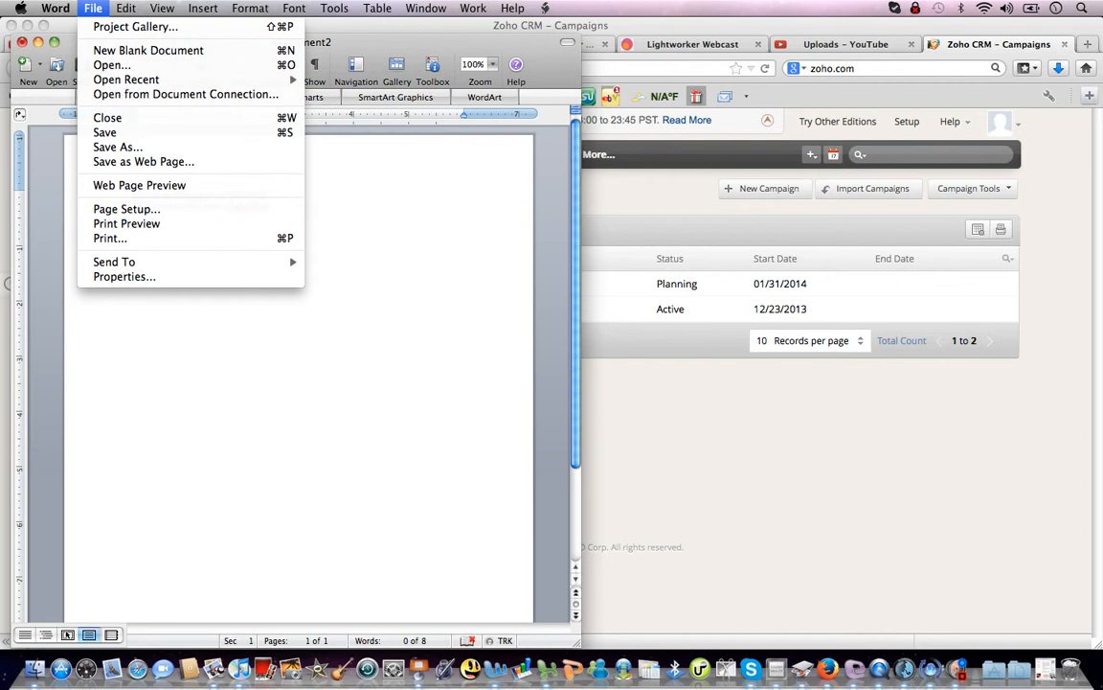
mouse_move(127, 80)
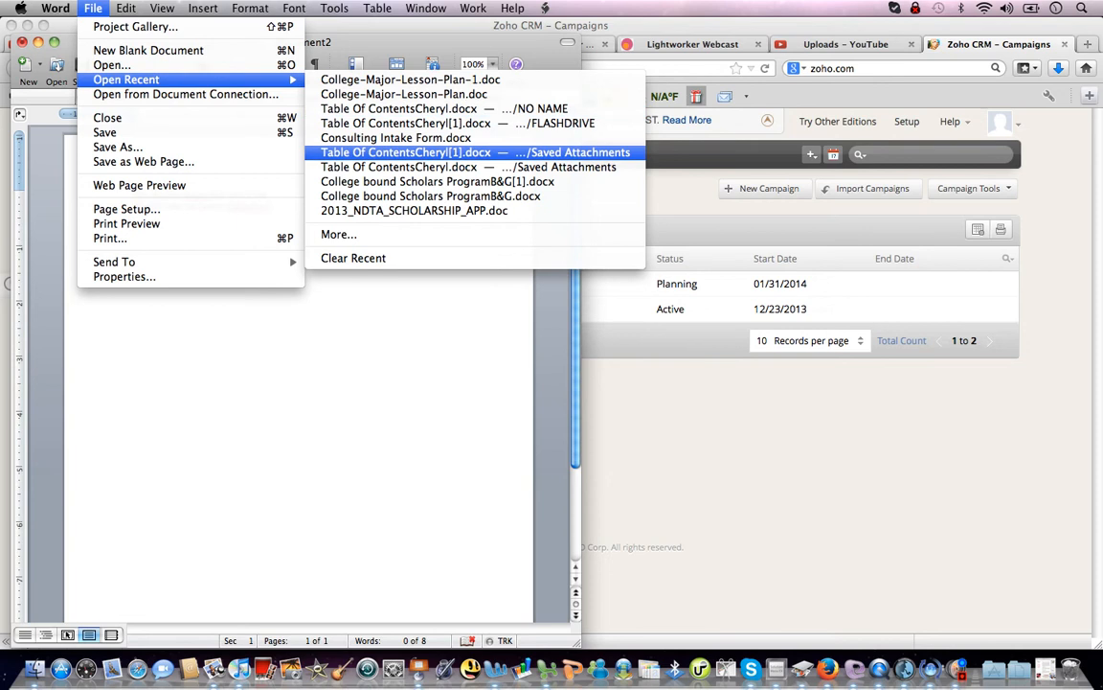
left_click(431, 152)
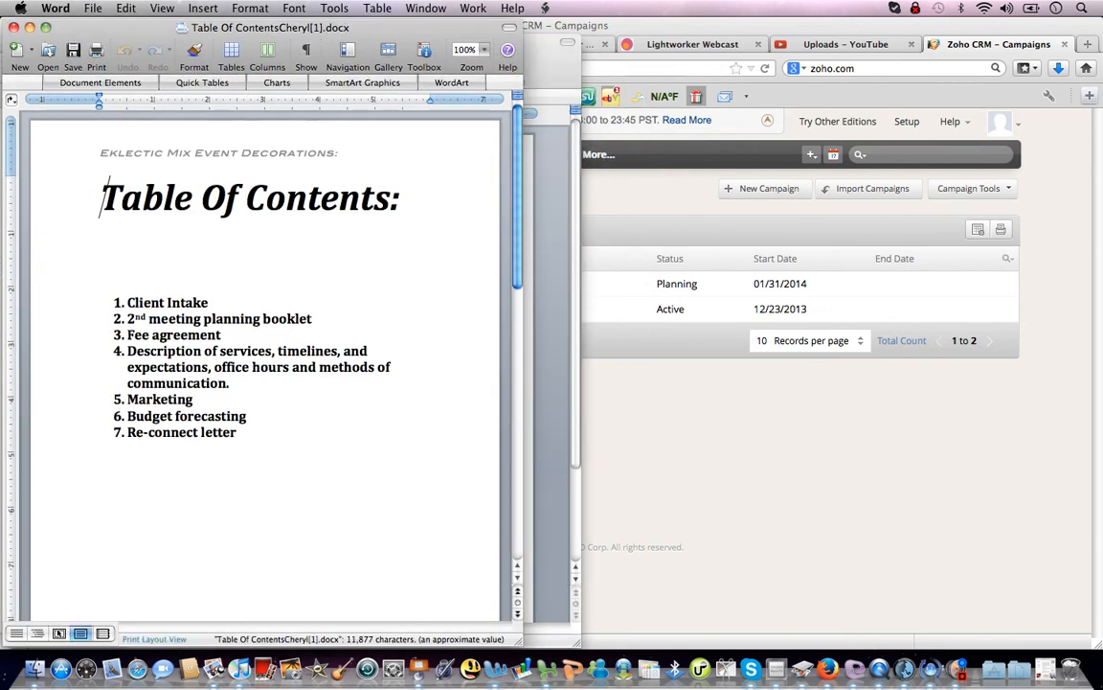
Scroll through the Table of Contents document to the Budget Forecast on page 14, then minimize it.
scroll(264, 364, "down", 10)
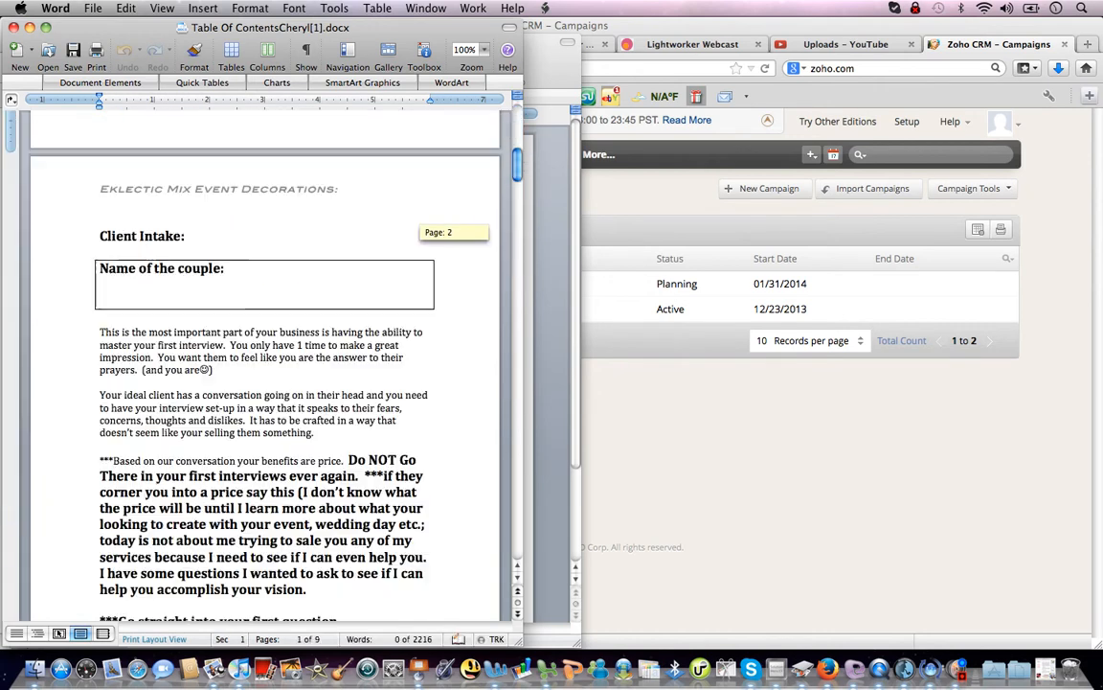
scroll(263, 364, "down", 15)
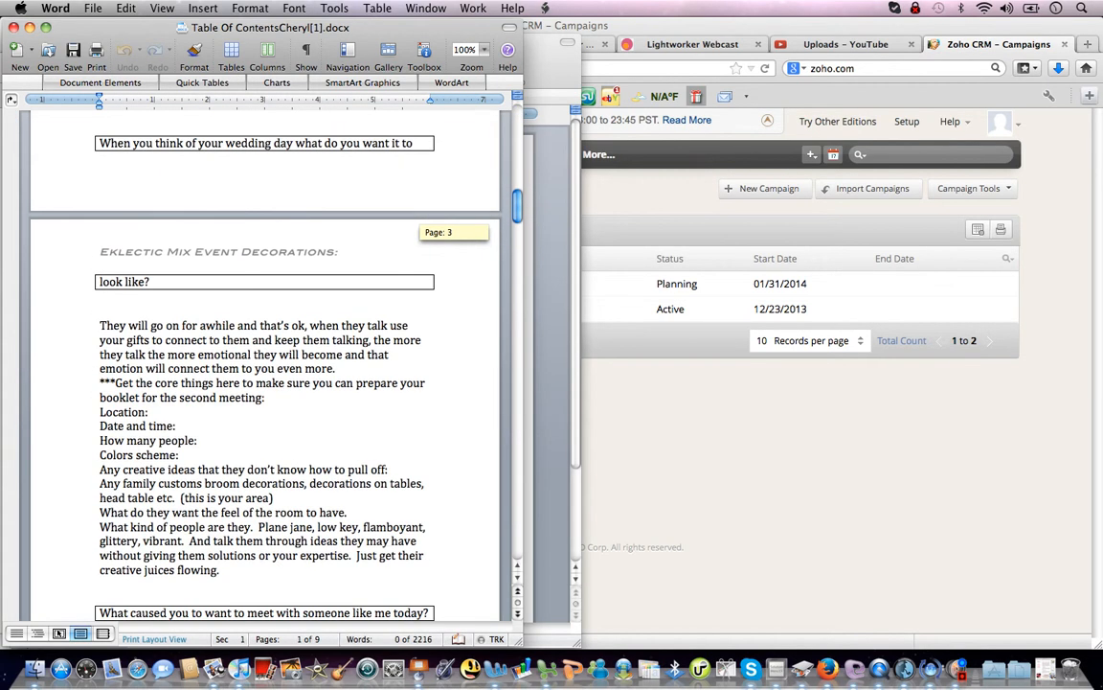
scroll(264, 364, "down", 20)
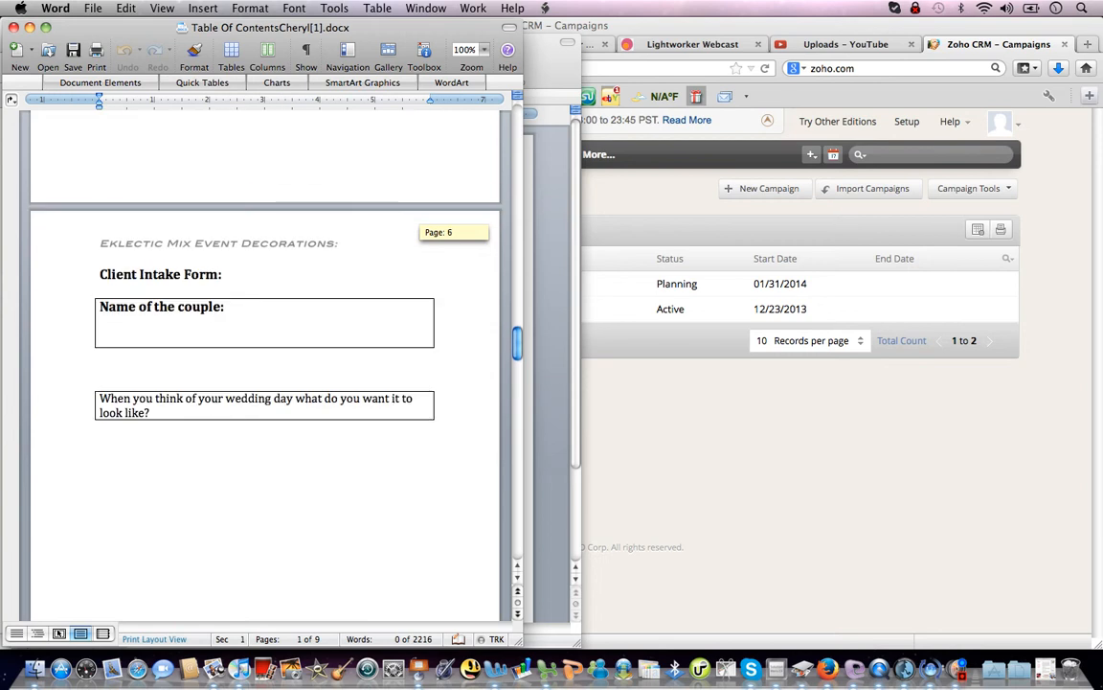
scroll(263, 364, "down", 5)
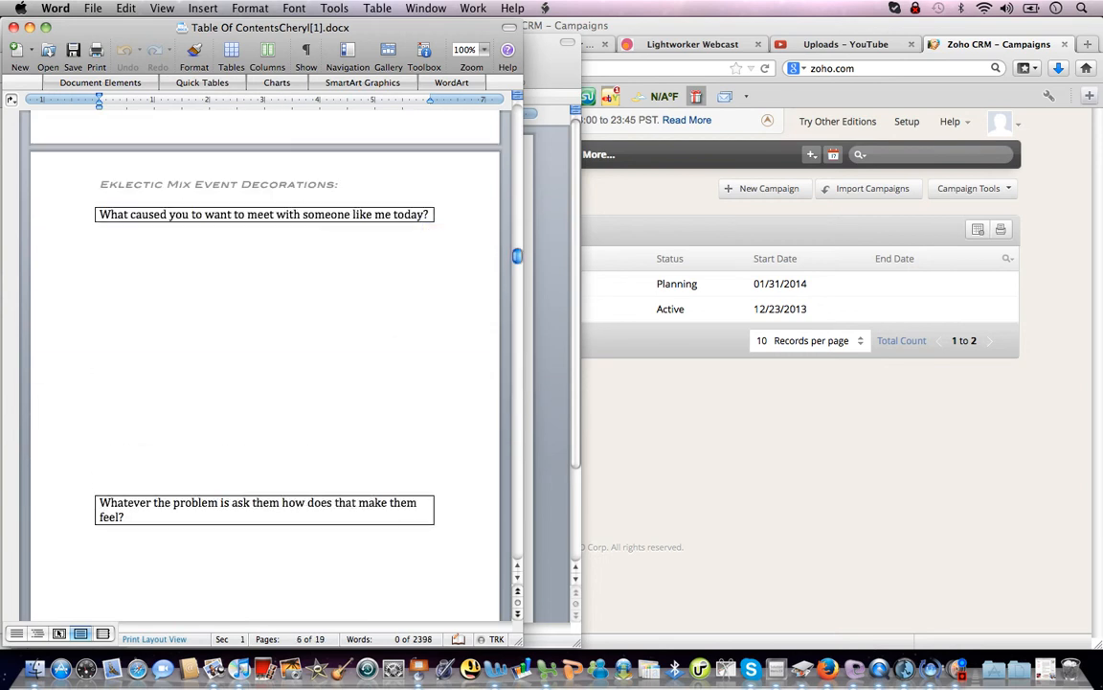
scroll(263, 364, "down", 15)
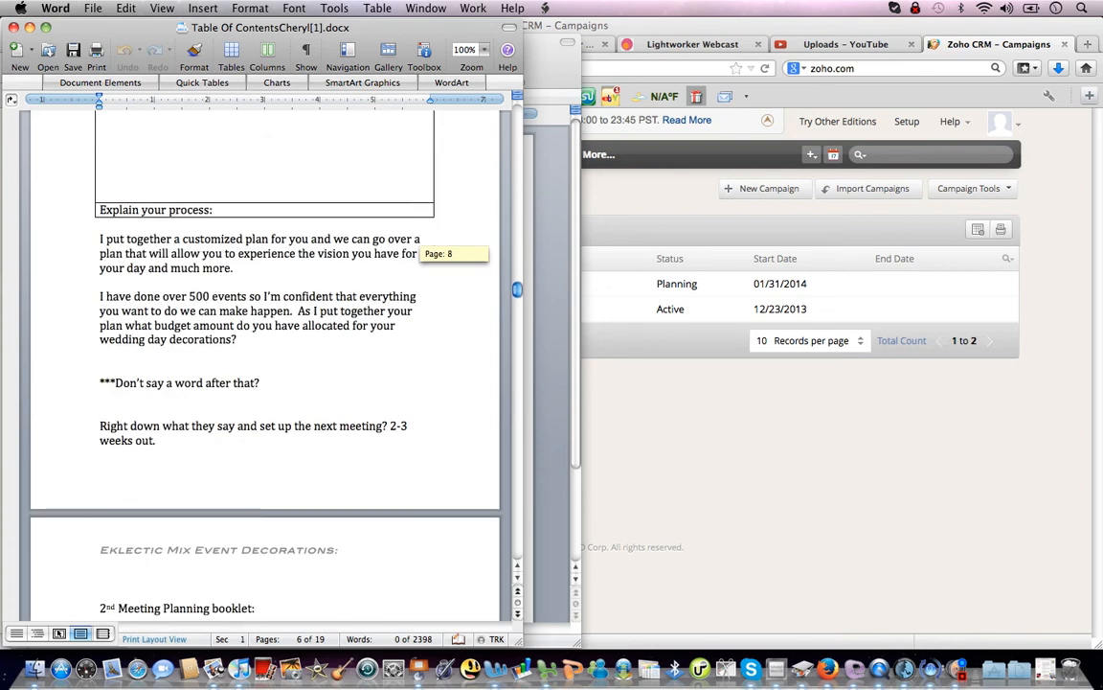
scroll(264, 364, "down", 5)
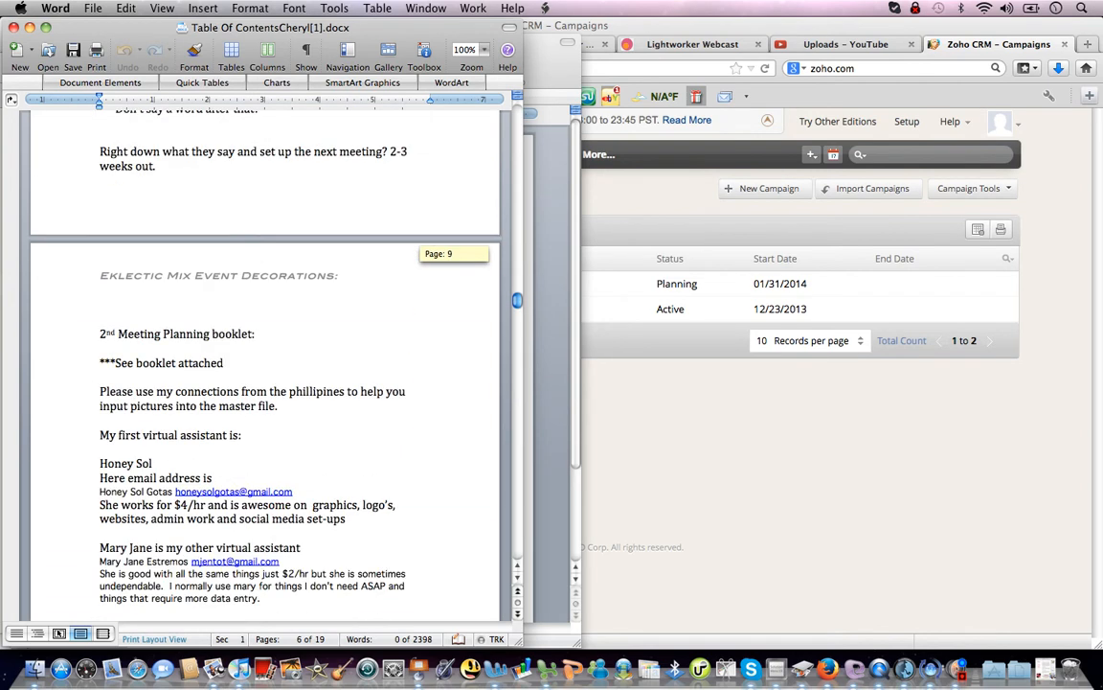
scroll(263, 364, "down", 6)
scroll(264, 364, "down", 6)
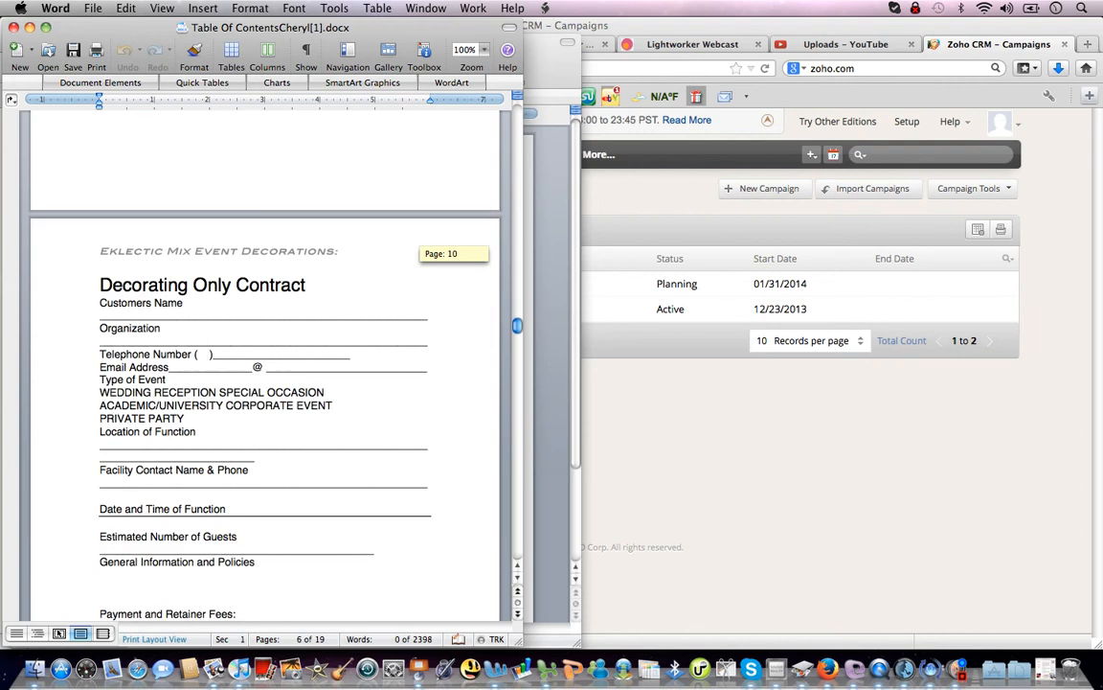
scroll(263, 364, "down", 20)
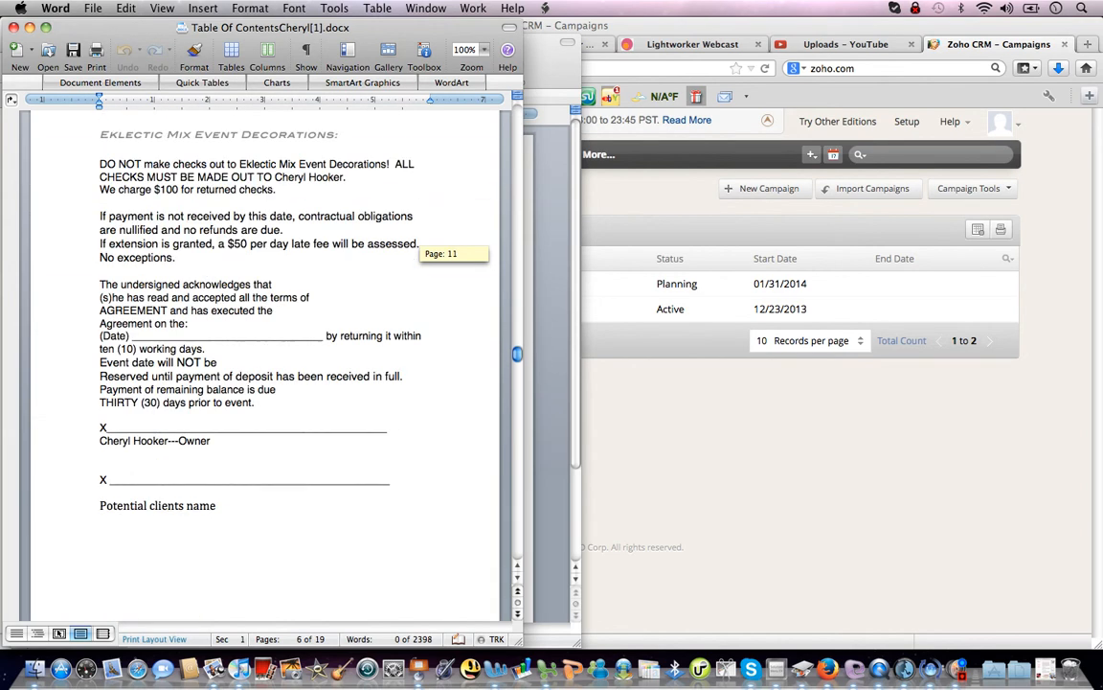
scroll(263, 364, "down", 11)
scroll(264, 364, "down", 20)
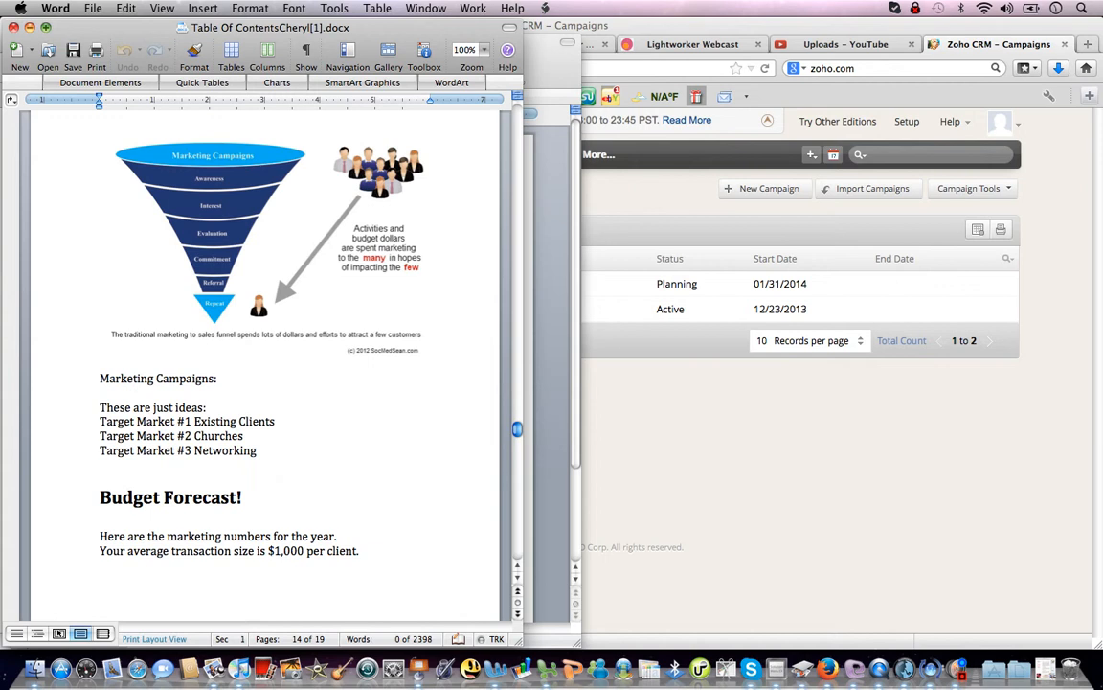
left_click(30, 28)
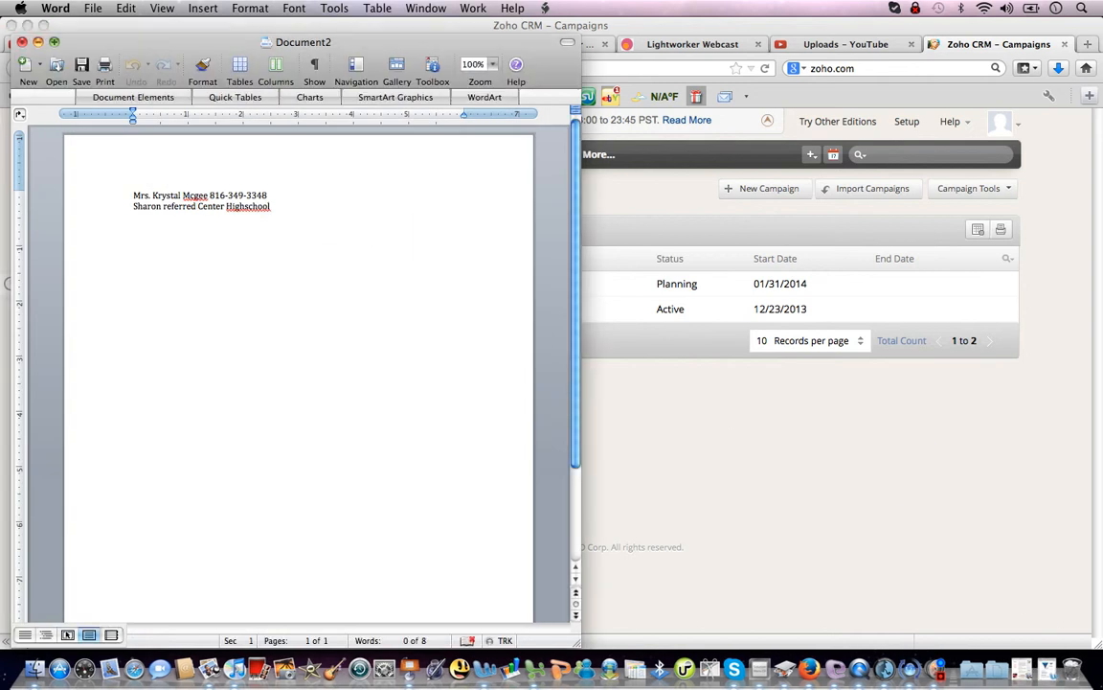
Cancel closing the unsaved Document2 and minimize it to reveal the Zoho CRM Campaigns list.
key("super+w")
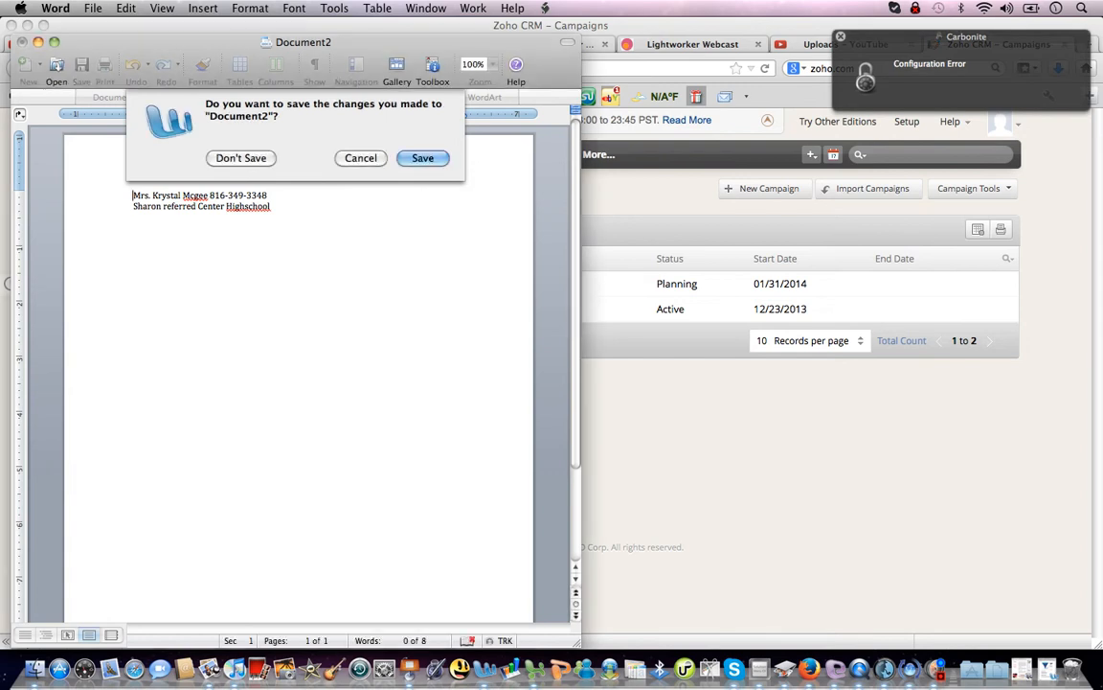
key("Escape")
left_click(37, 41)
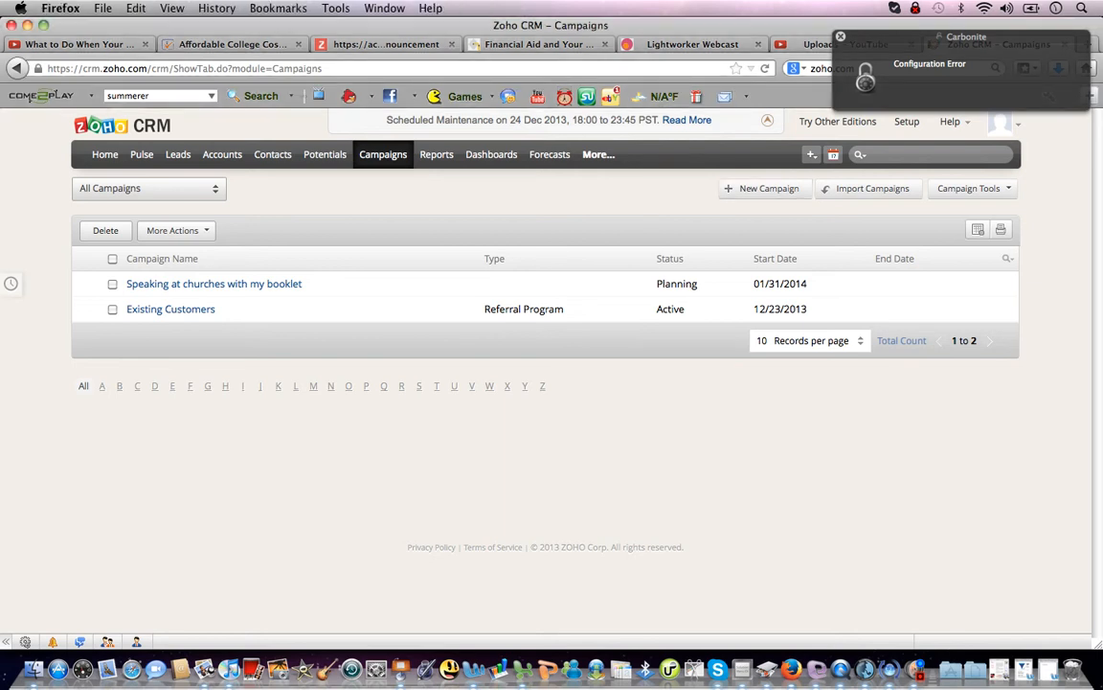
Start a new campaign named Networking with status Planning.
left_click(766, 189)
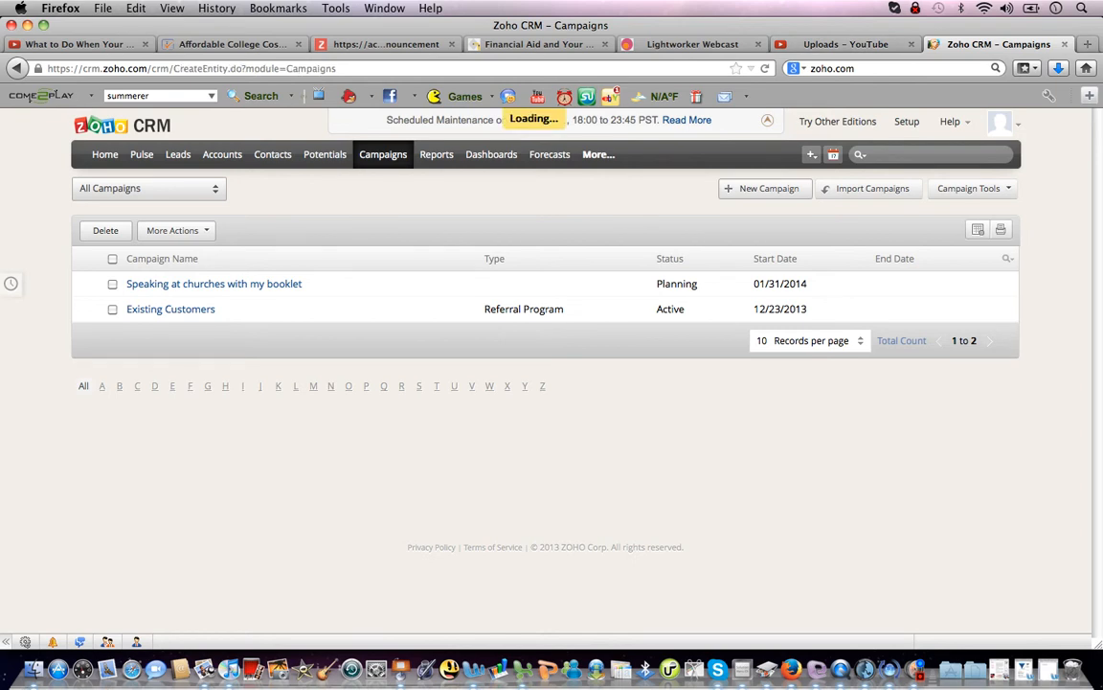
type("Networking")
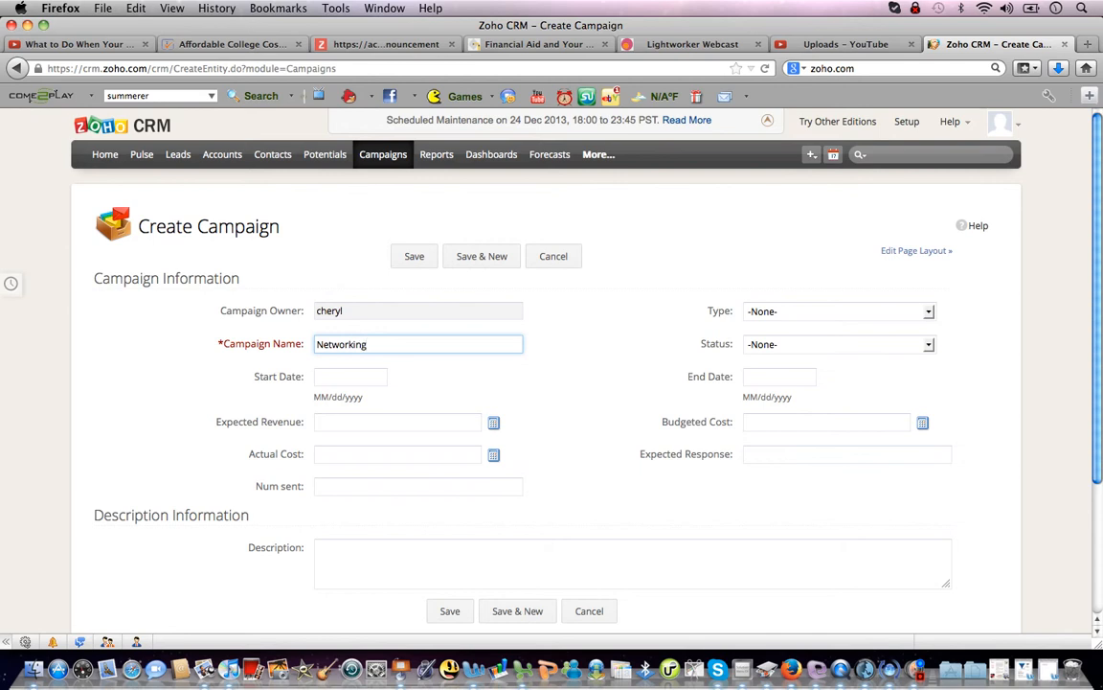
key("Tab")
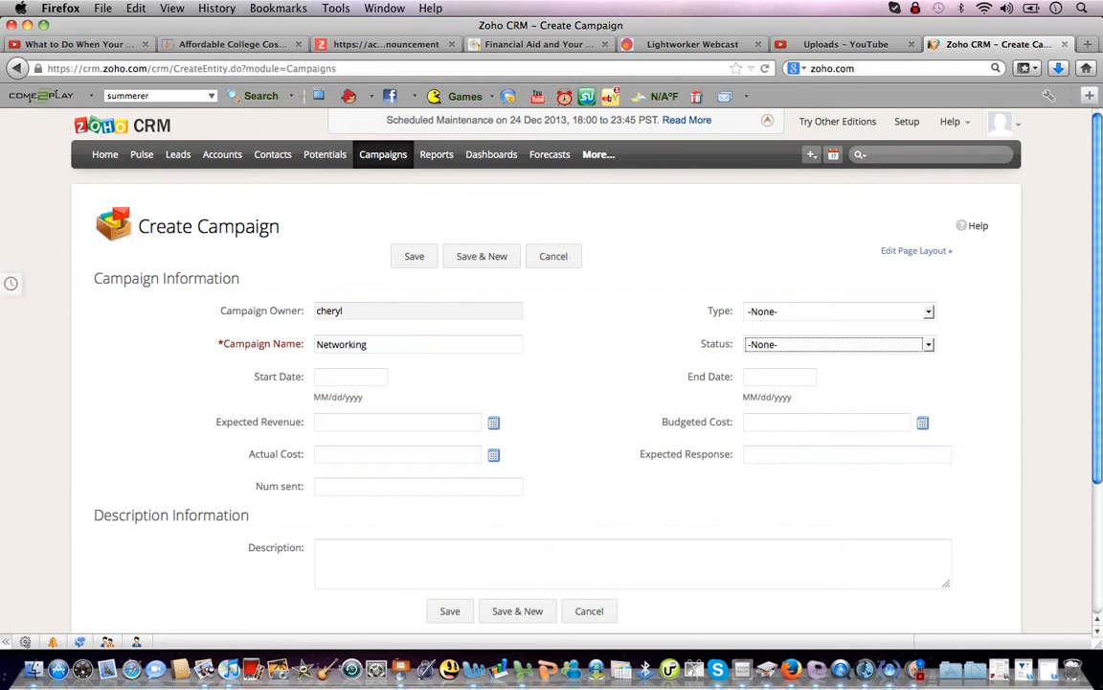
key("Down")
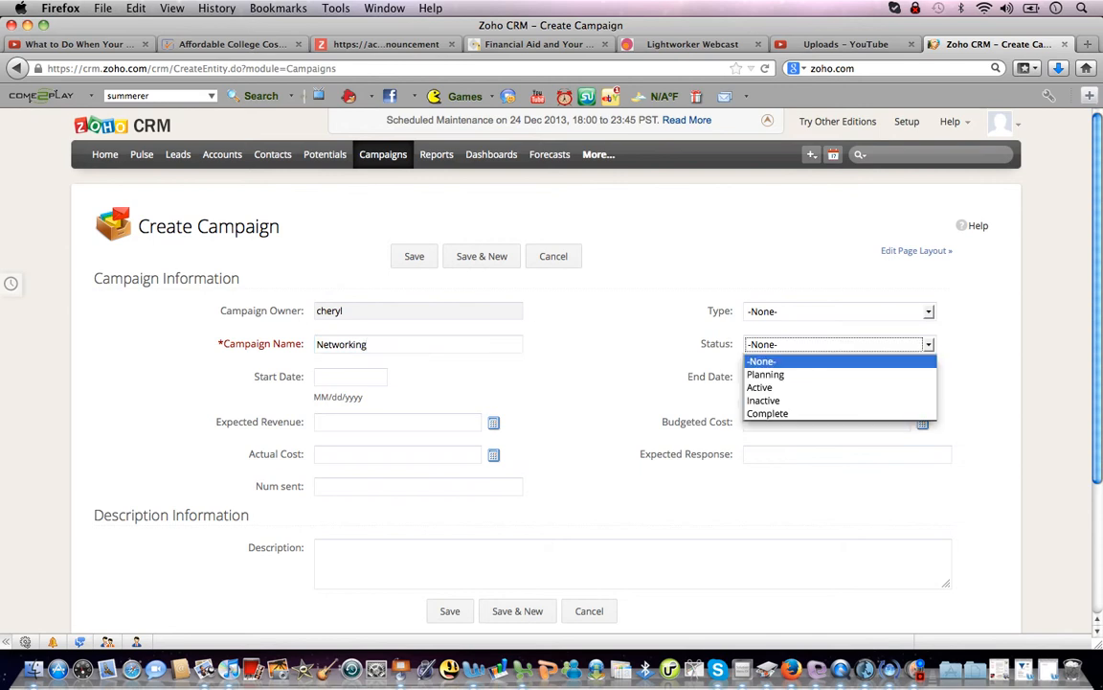
key("Down")
key("Return")
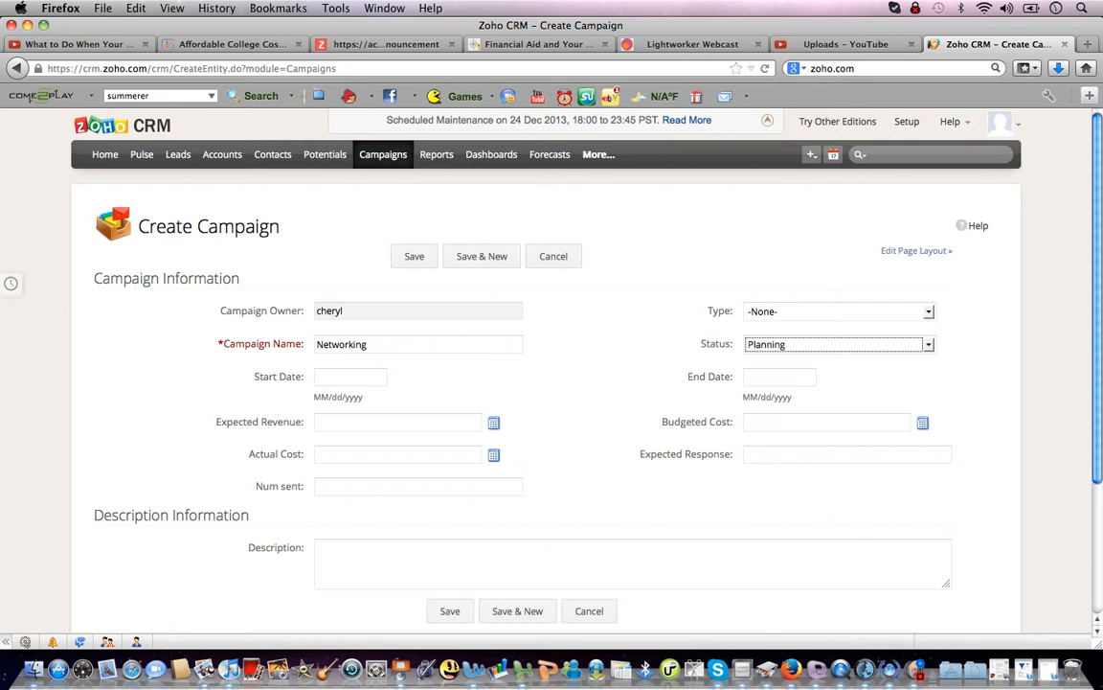
Set start date January 15, 2014, describe it as 'find a women's networking group.', and save.
left_click(351, 376)
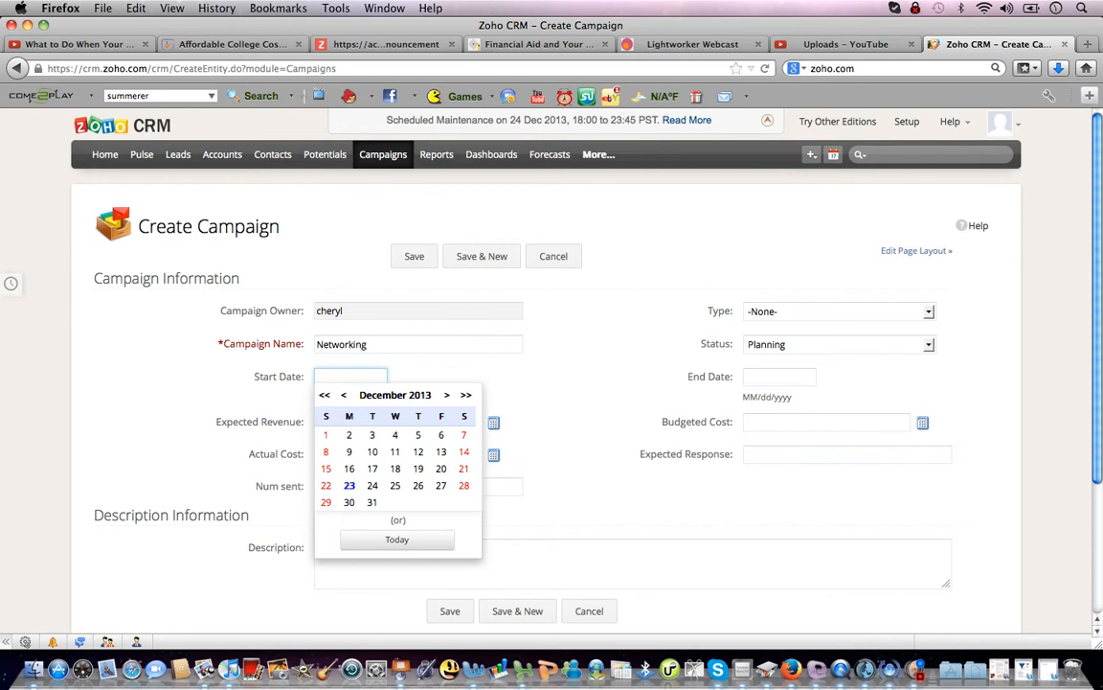
left_click(446, 395)
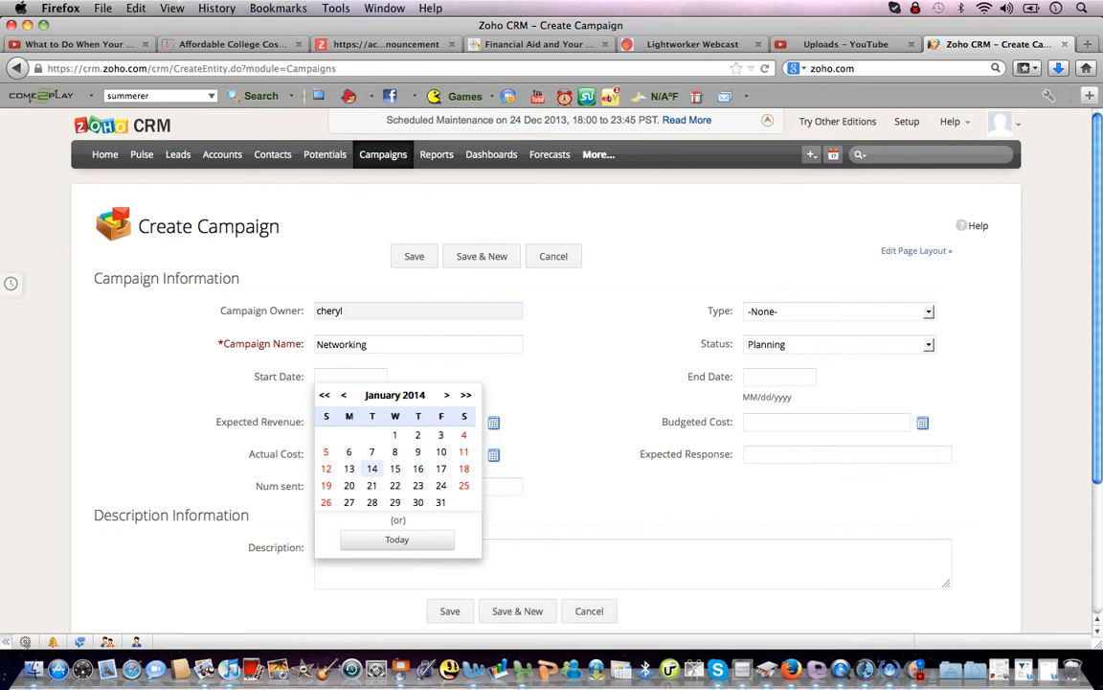
left_click(395, 469)
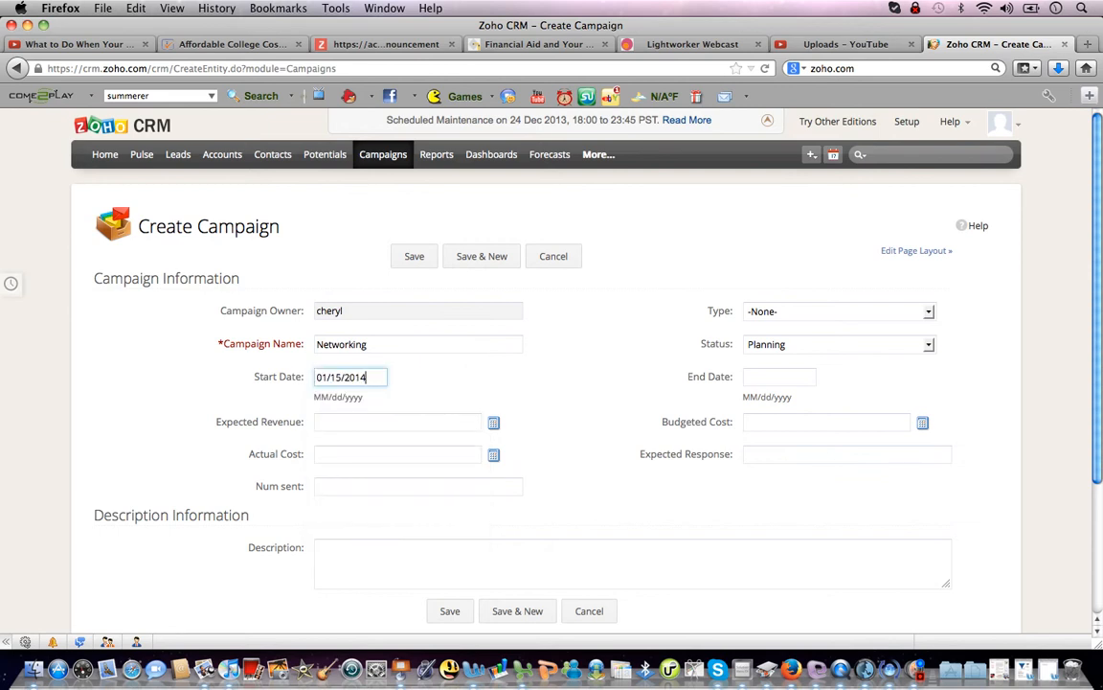
left_click(326, 548)
type("find ")
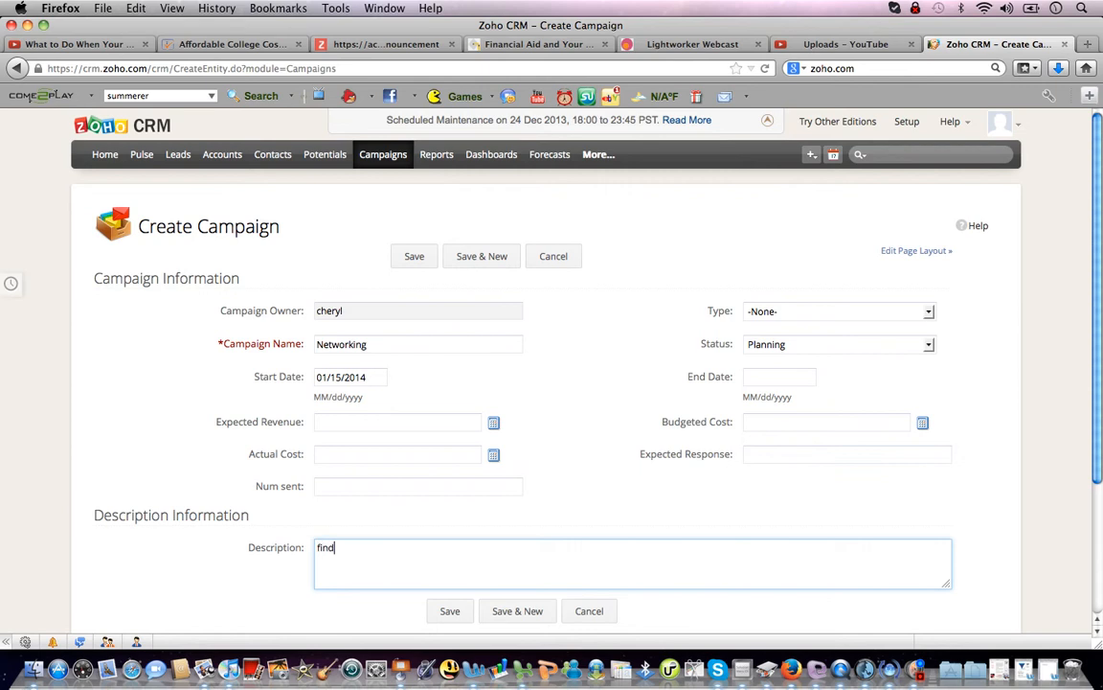
type("a women's networking group.")
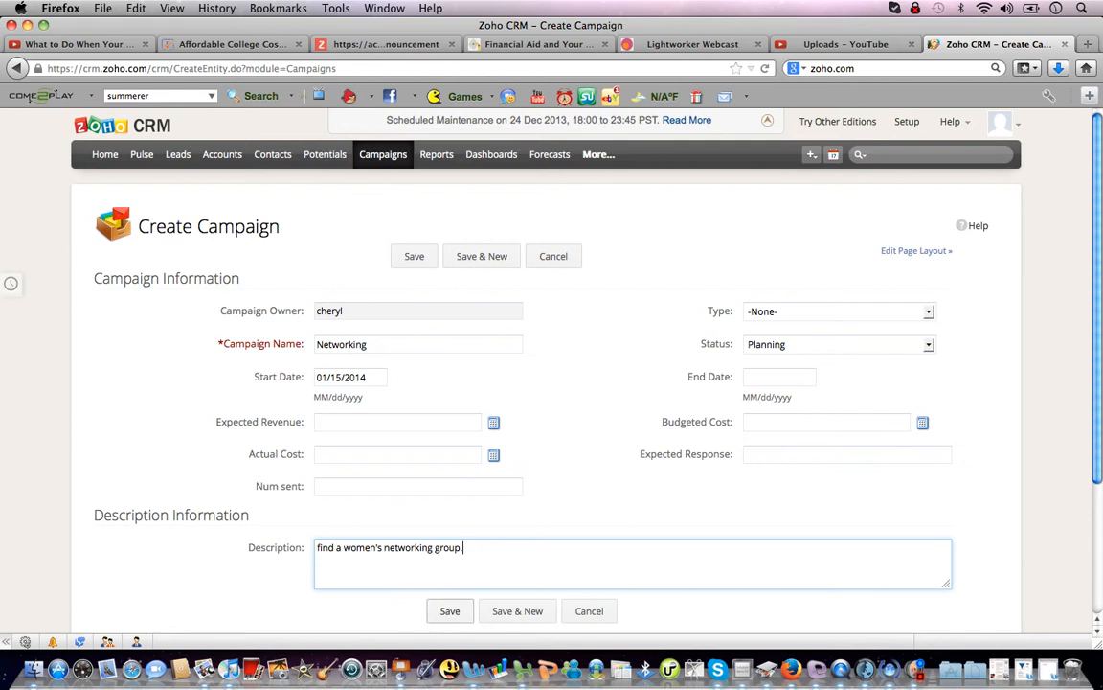
left_click(451, 611)
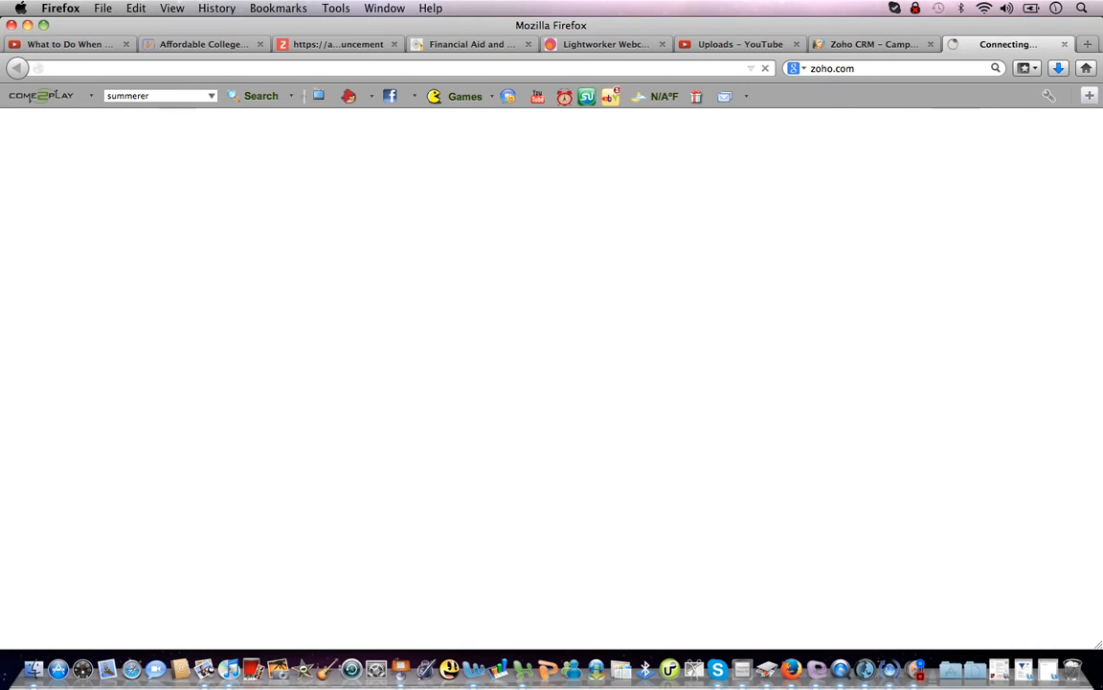
Search Google for 'bni kansas city' and open the BNI Kansas City South Facebook result.
left_click(873, 69)
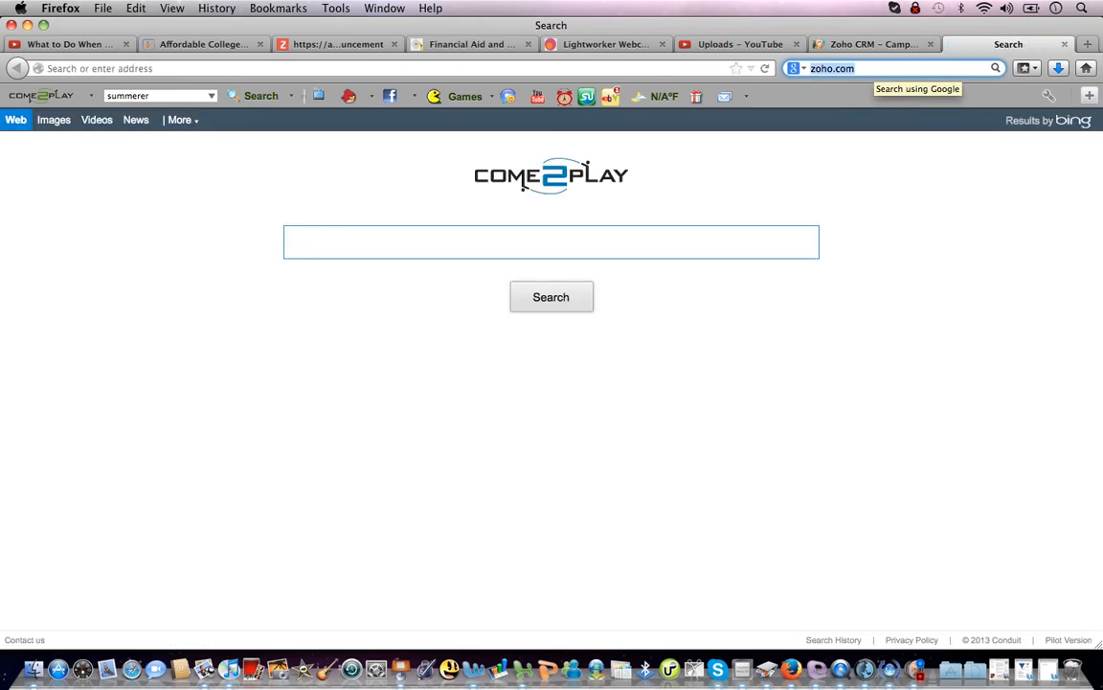
type("bni kansas city")
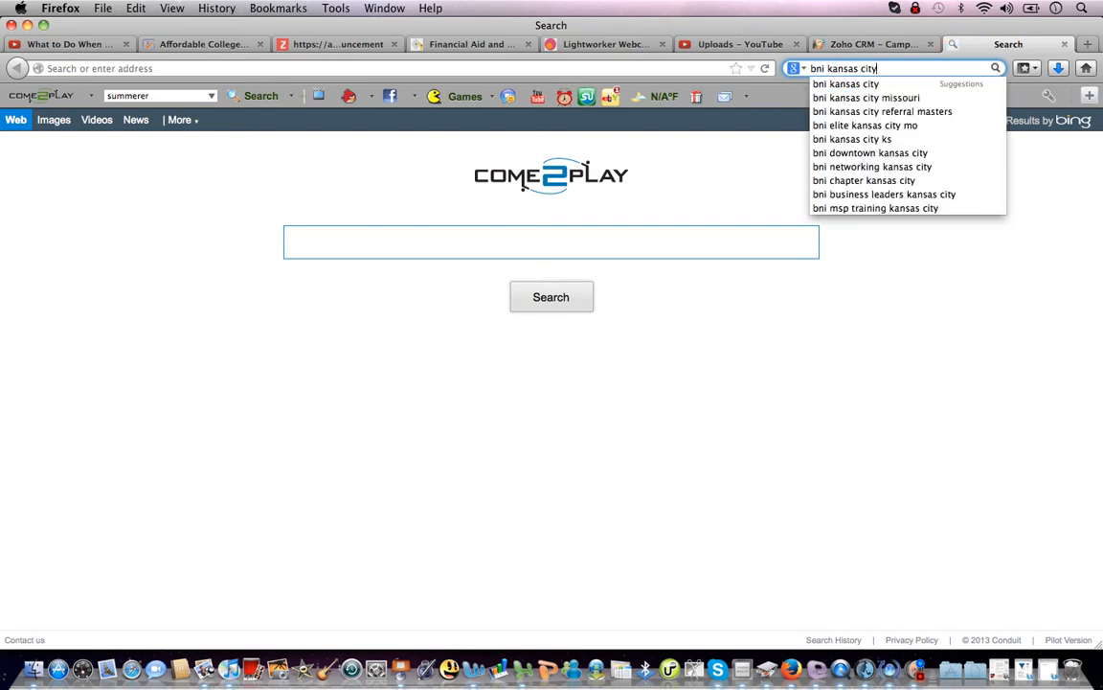
key("Down")
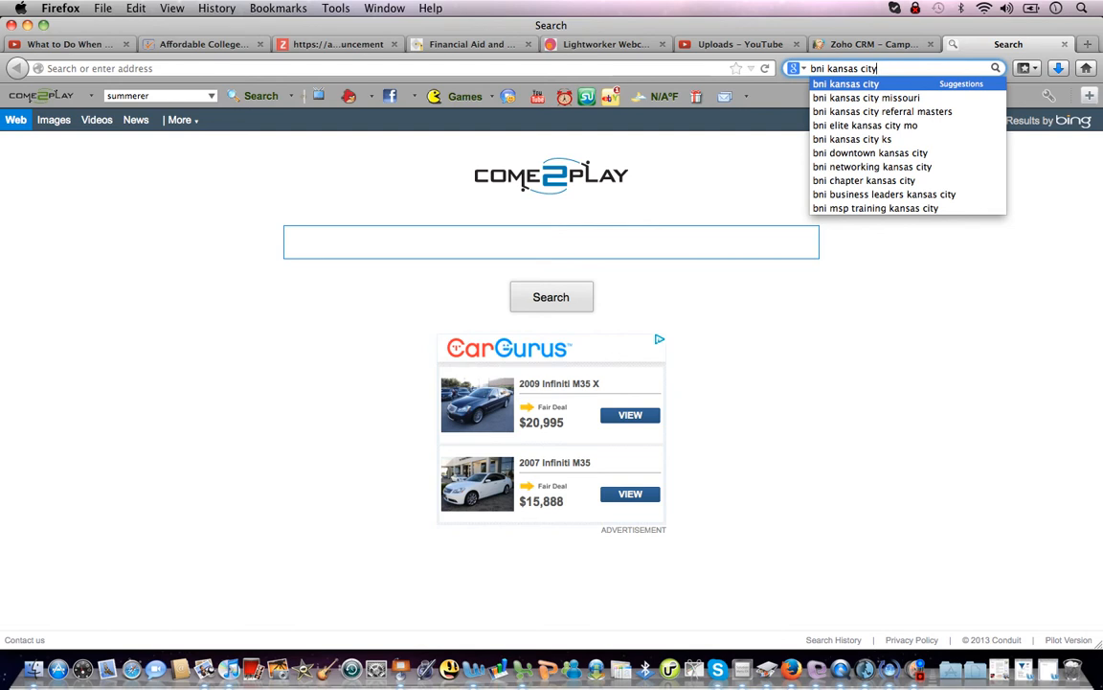
key("Return")
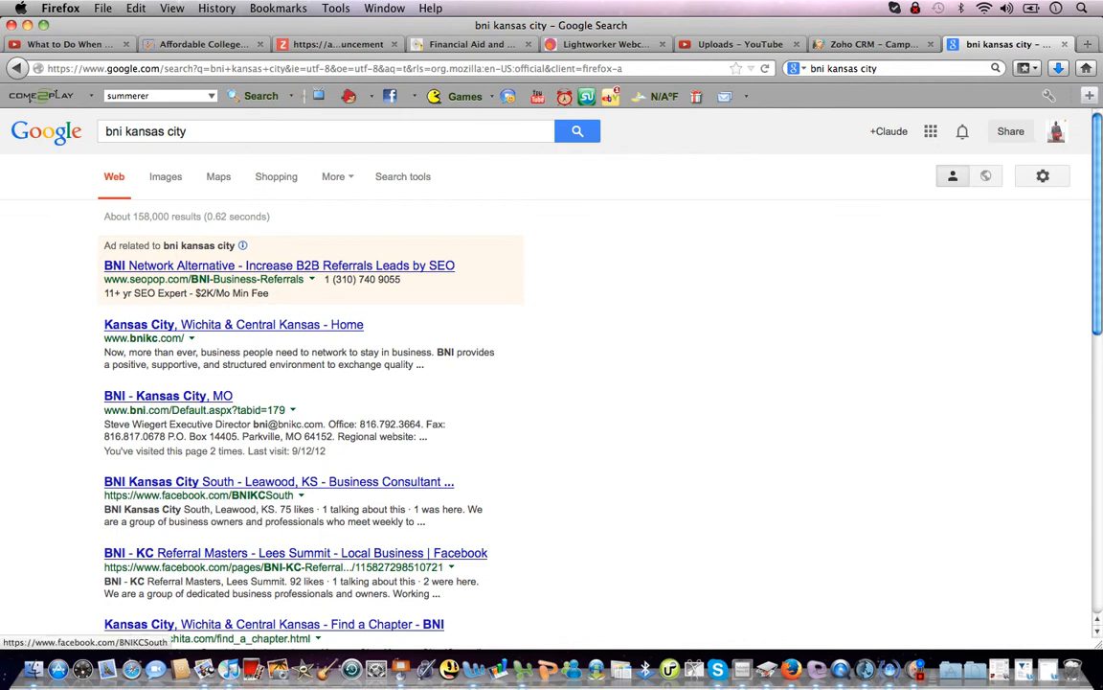
left_click(278, 482)
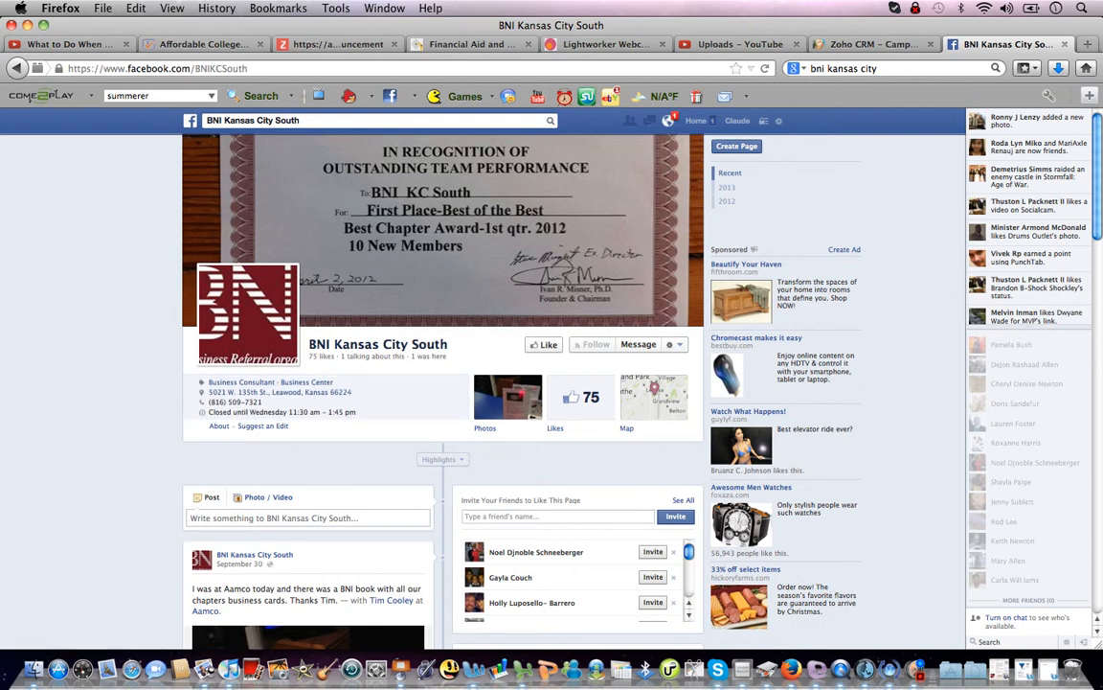
Select the BNI page's business details through the opening hours, closing the map that opened by mistake.
left_click_drag(291, 428, 205, 380)
left_click_drag(291, 427, 358, 412)
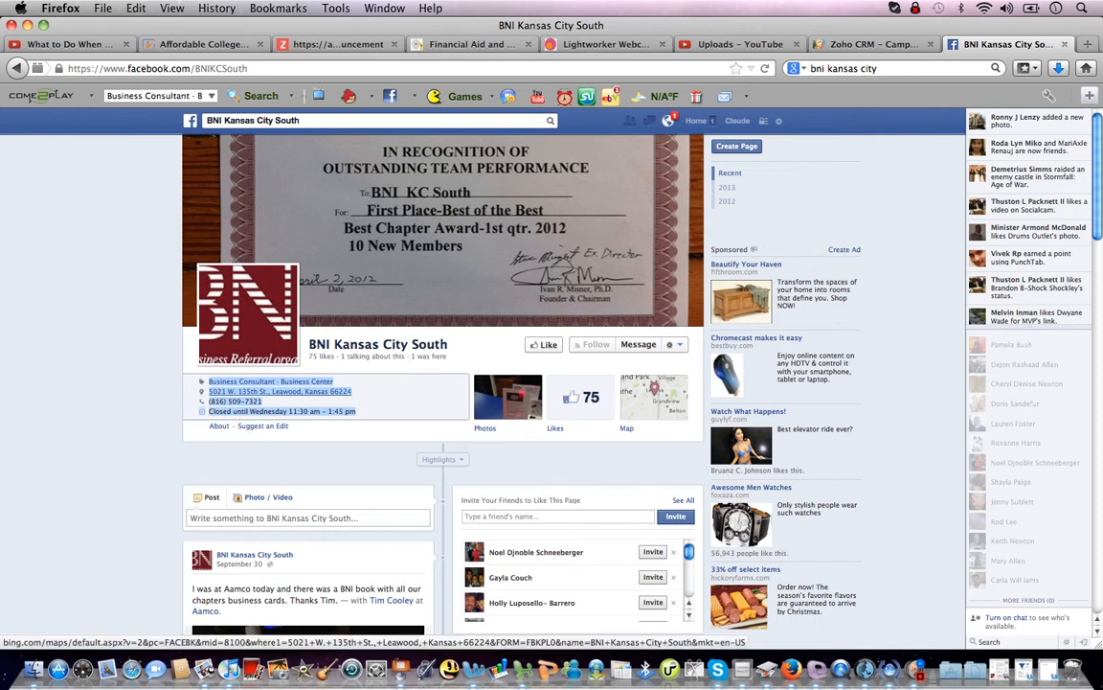
left_click(278, 392)
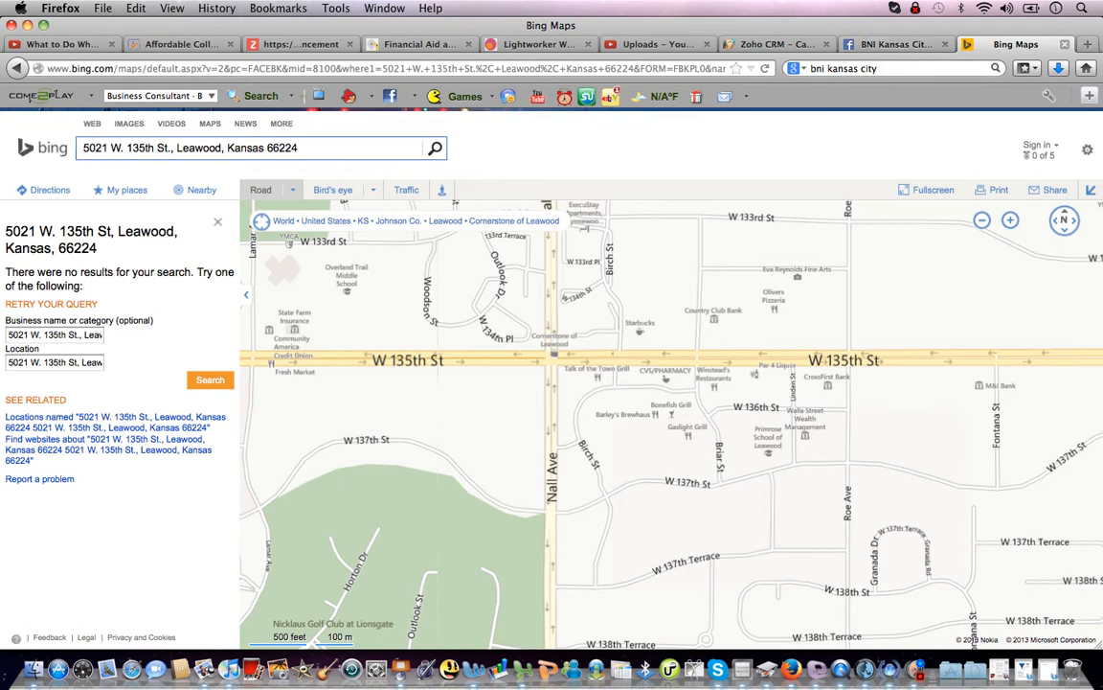
key("super+w")
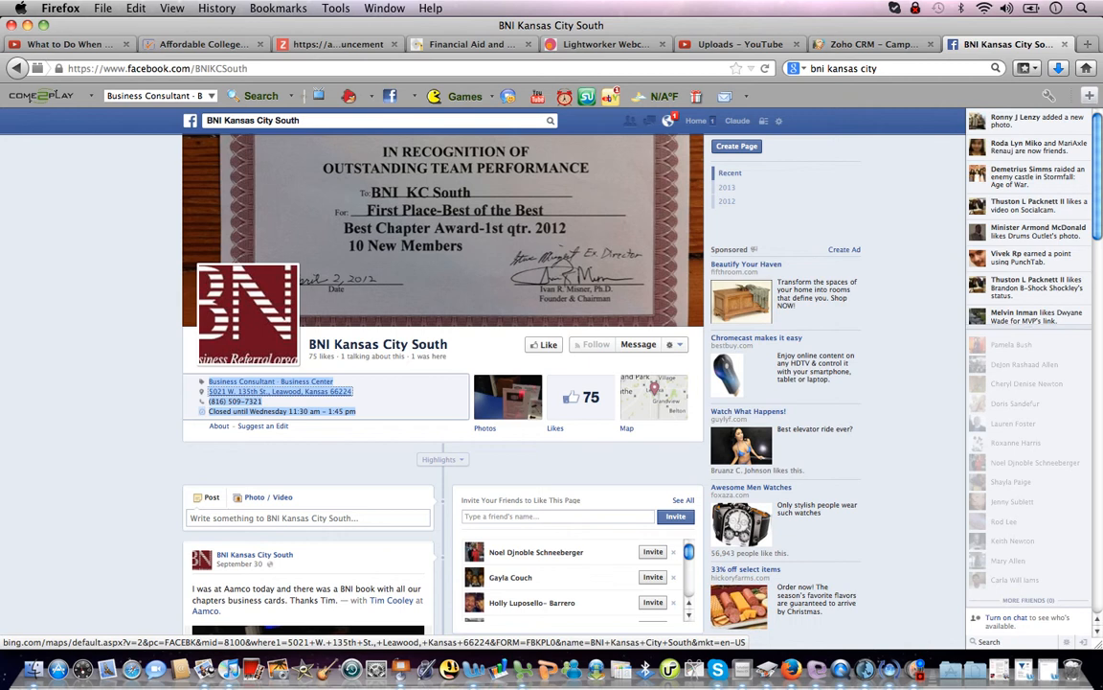
Copy the selected business details and switch back to the Zoho CRM Networking campaign tab.
right_click(226, 394)
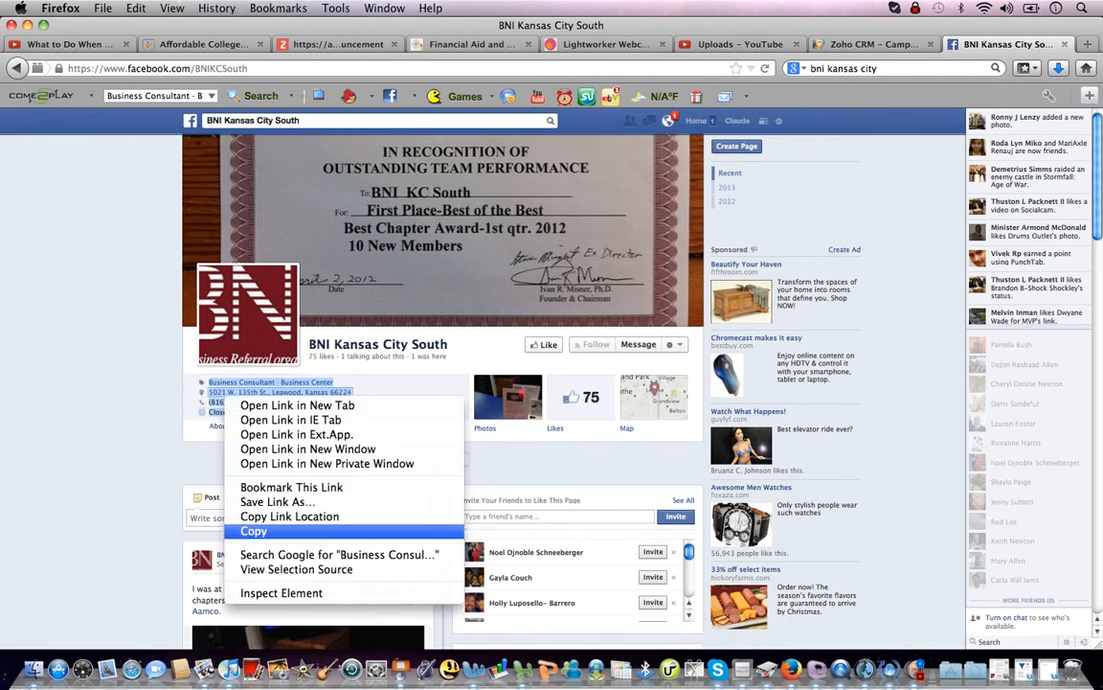
left_click(254, 531)
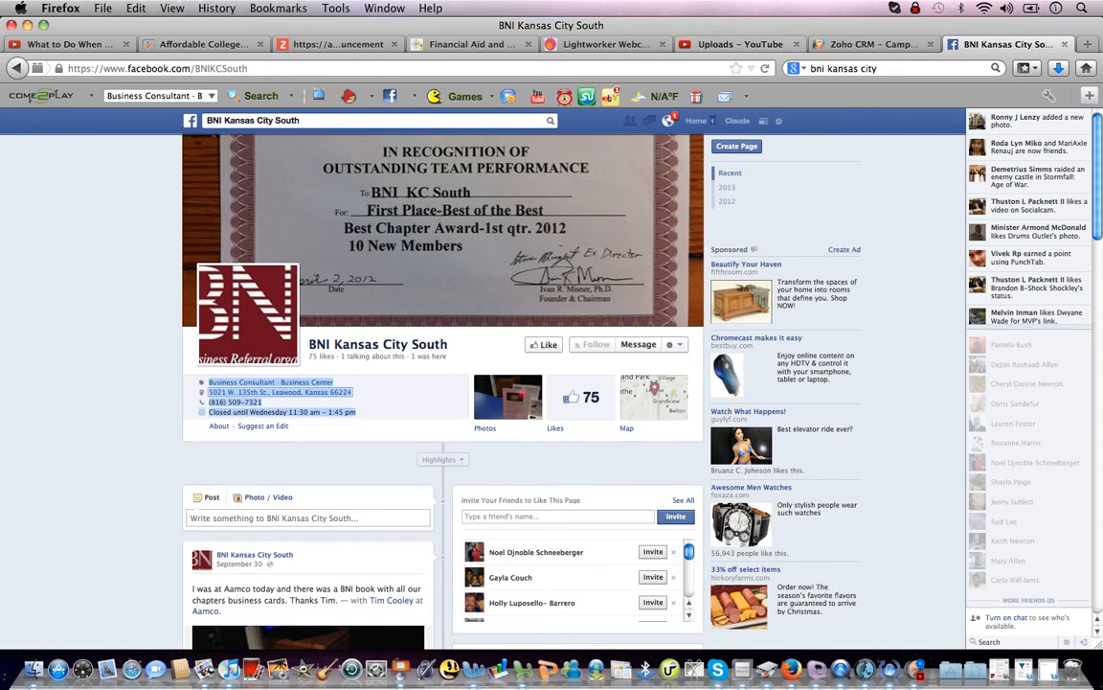
key("ctrl+shift+Tab")
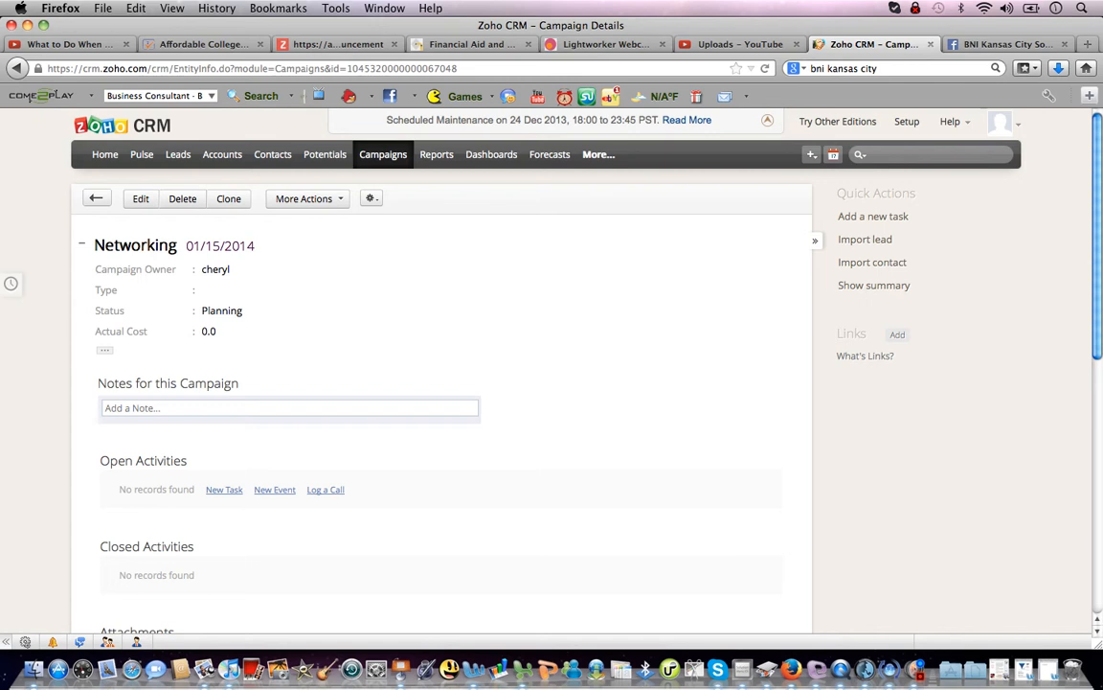
Paste the copied BNI business details into a new note on the Networking campaign and save it.
left_click(144, 407)
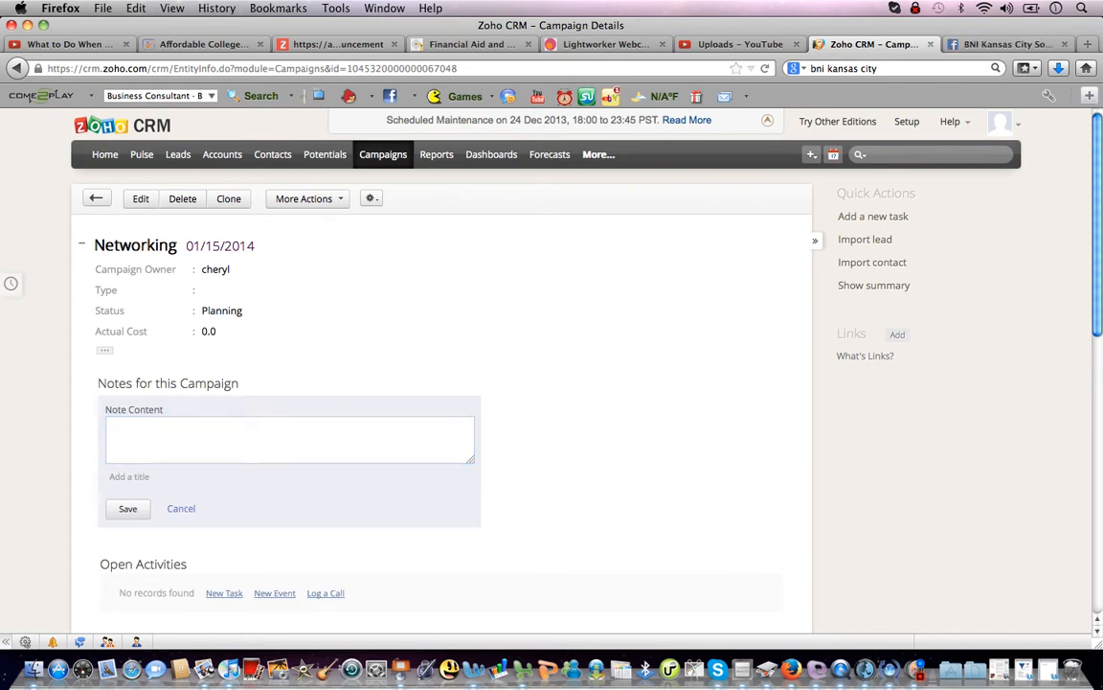
right_click(192, 425)
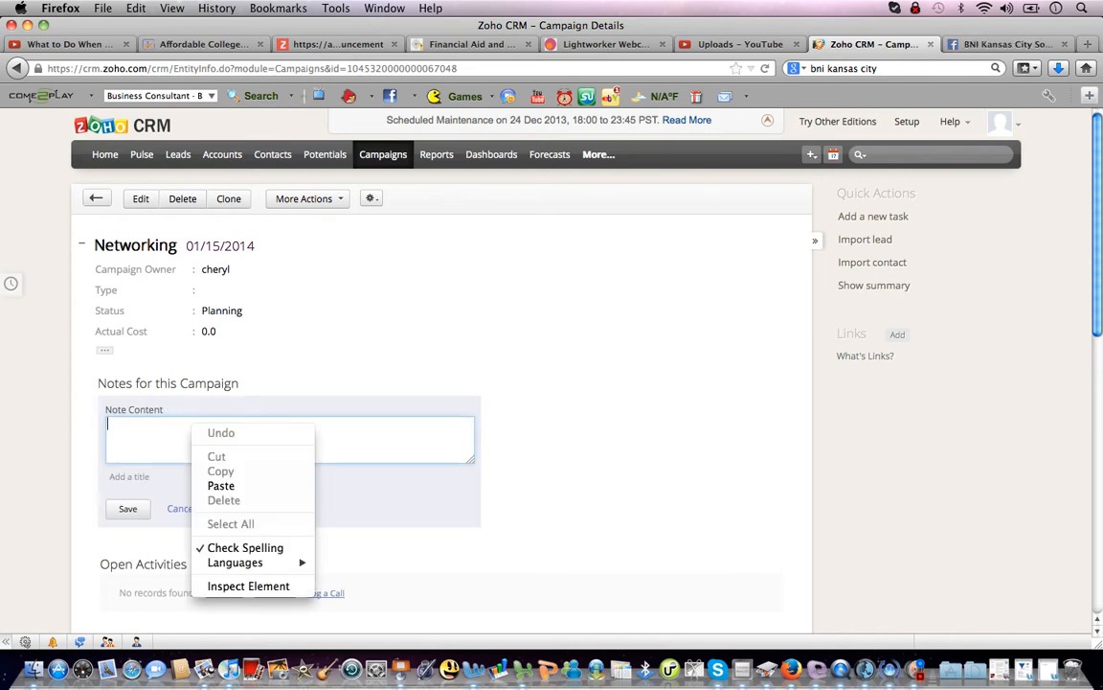
left_click(221, 486)
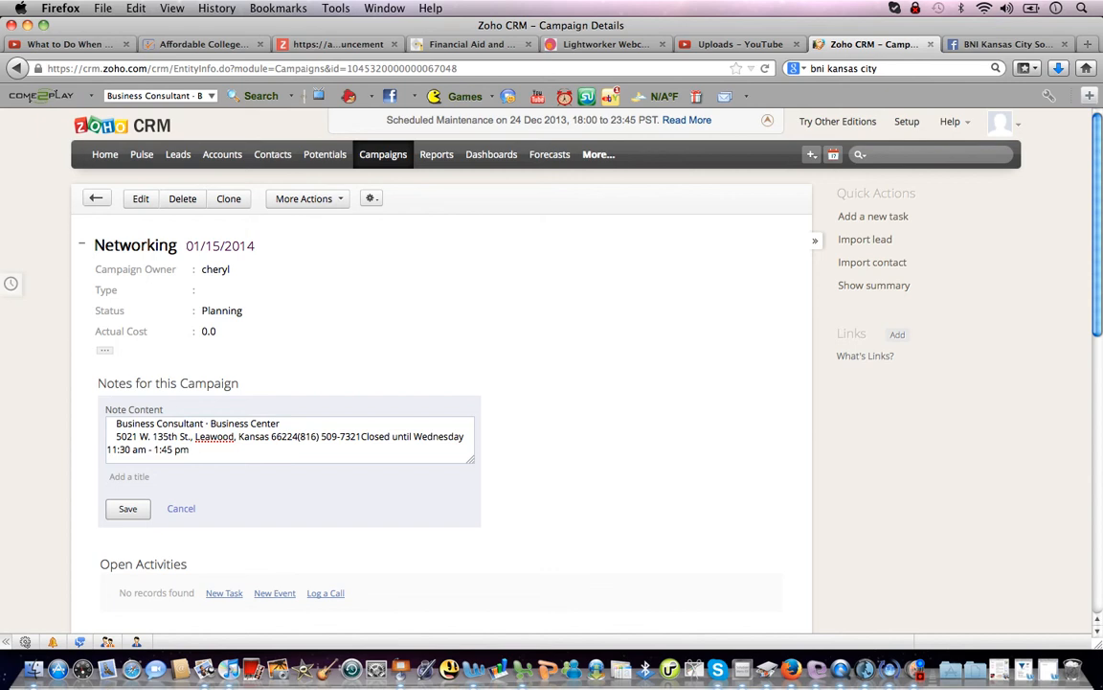
left_click(128, 508)
scroll(441, 383, "down", 4)
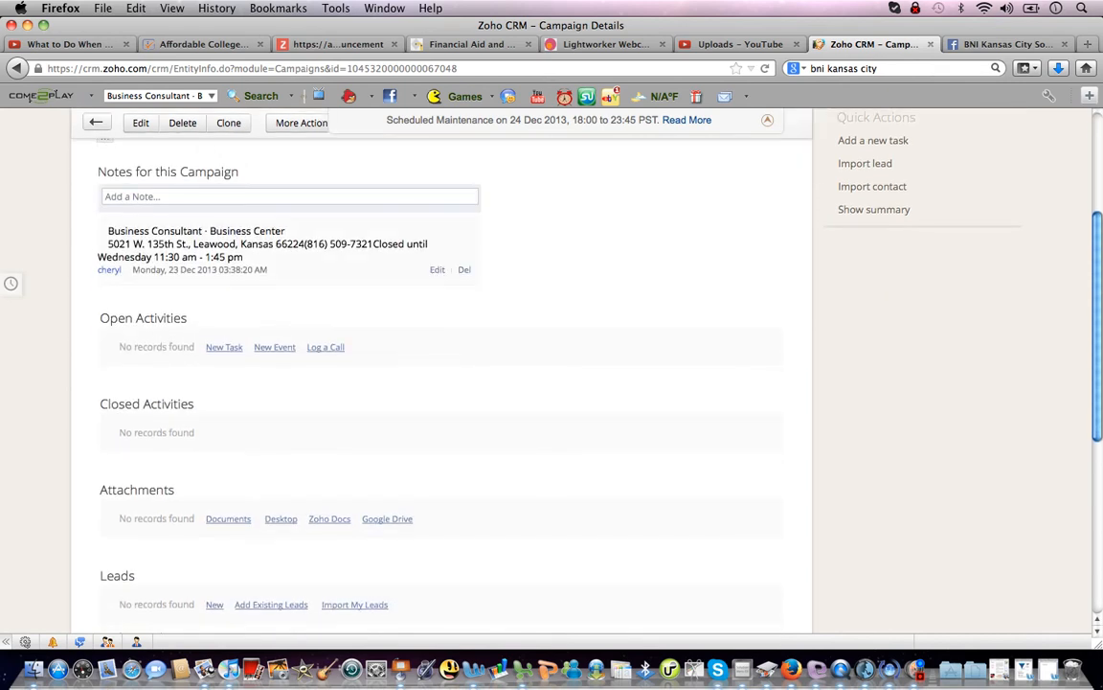
scroll(441, 383, "down", 2)
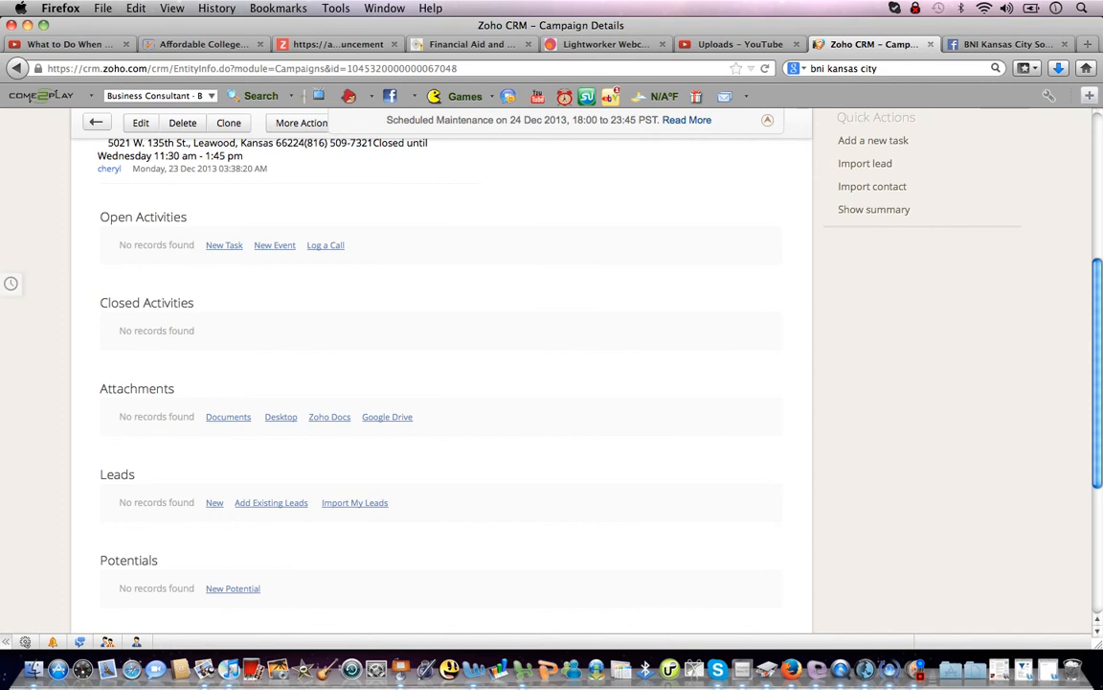
scroll(441, 383, "up", 5)
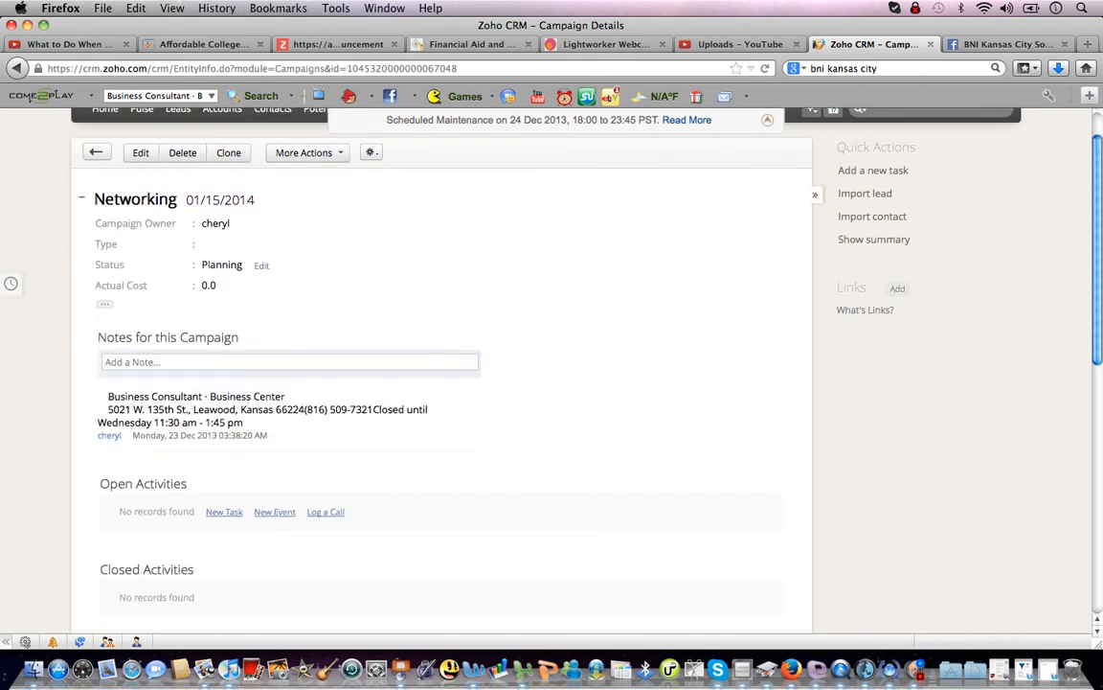
scroll(440, 384, "up", 1)
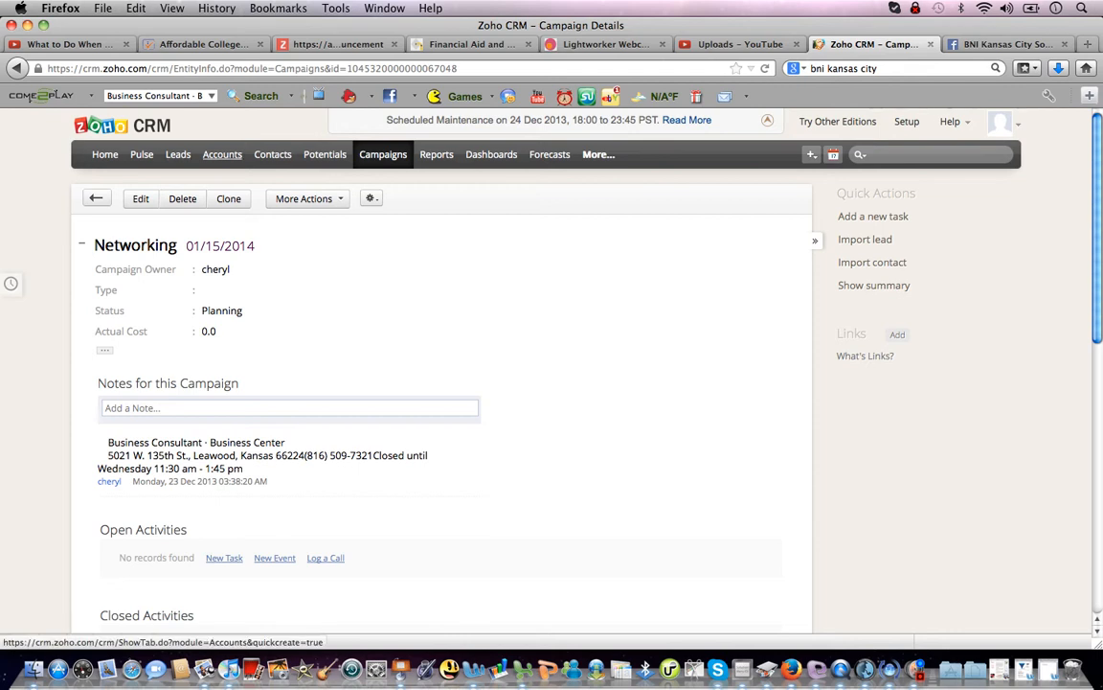
Reopen the Networking campaign from the Campaigns list.
left_click(383, 154)
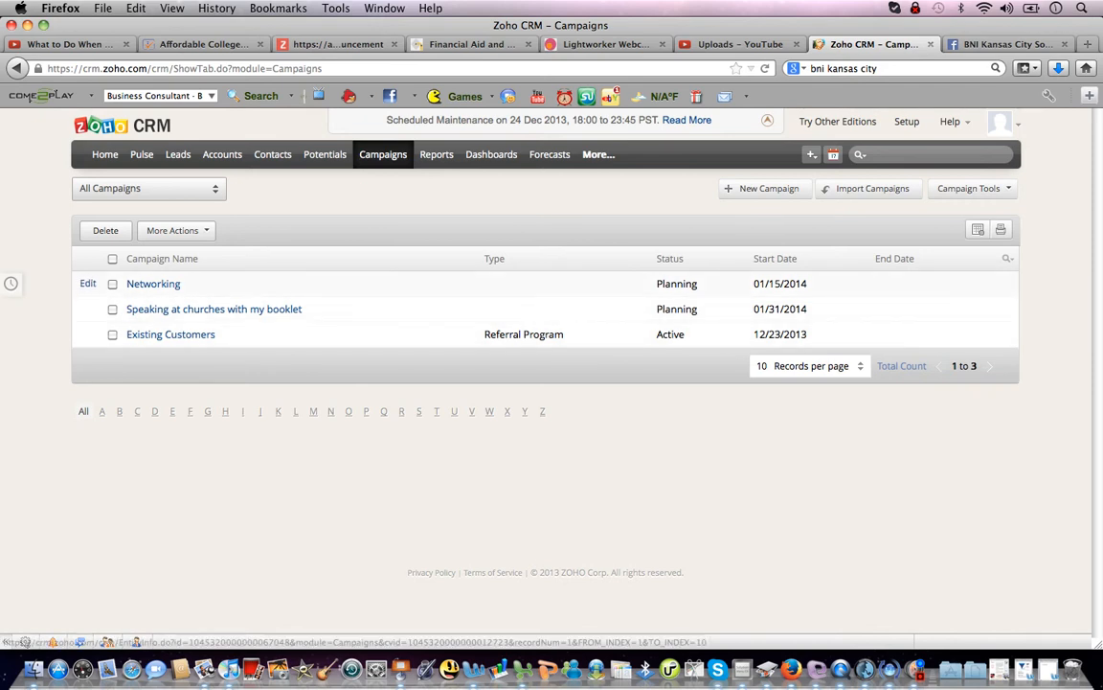
left_click(153, 284)
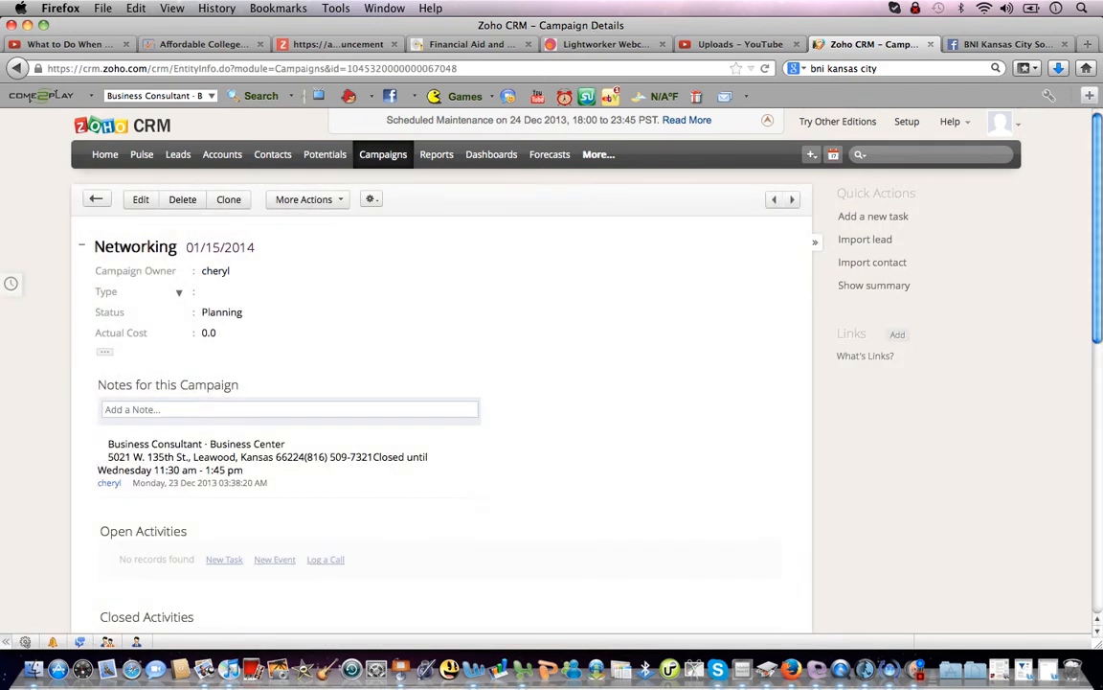
scroll(441, 383, "down", 8)
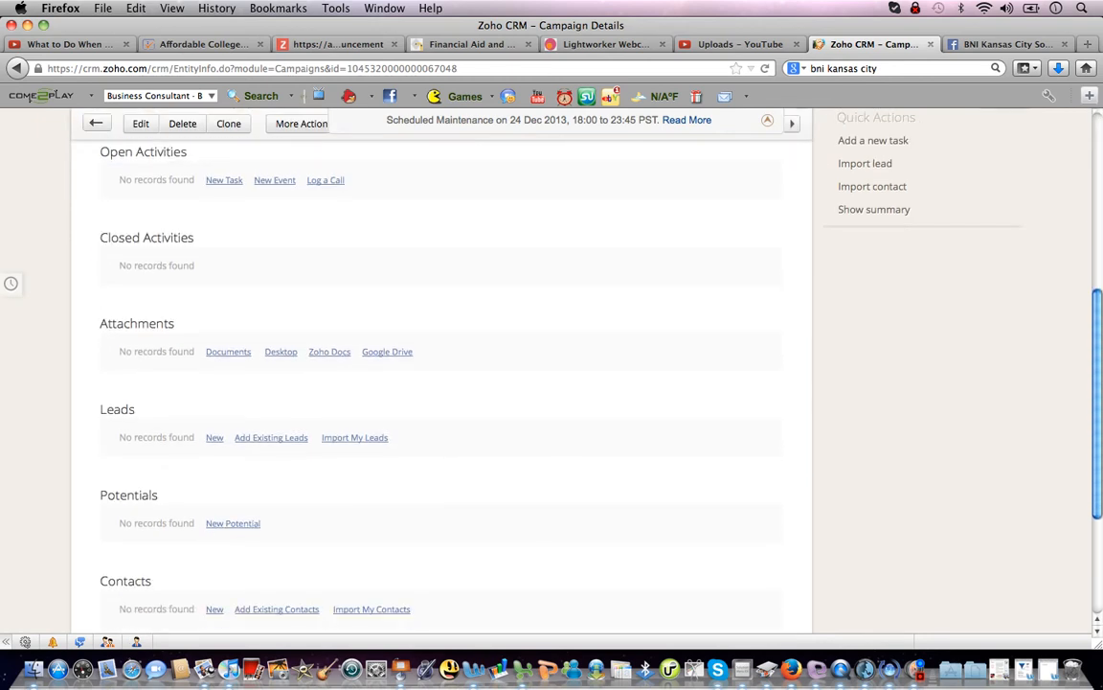
Create a campaign lead: company 'test gray', first name test, last name gray, title mr.
left_click(214, 438)
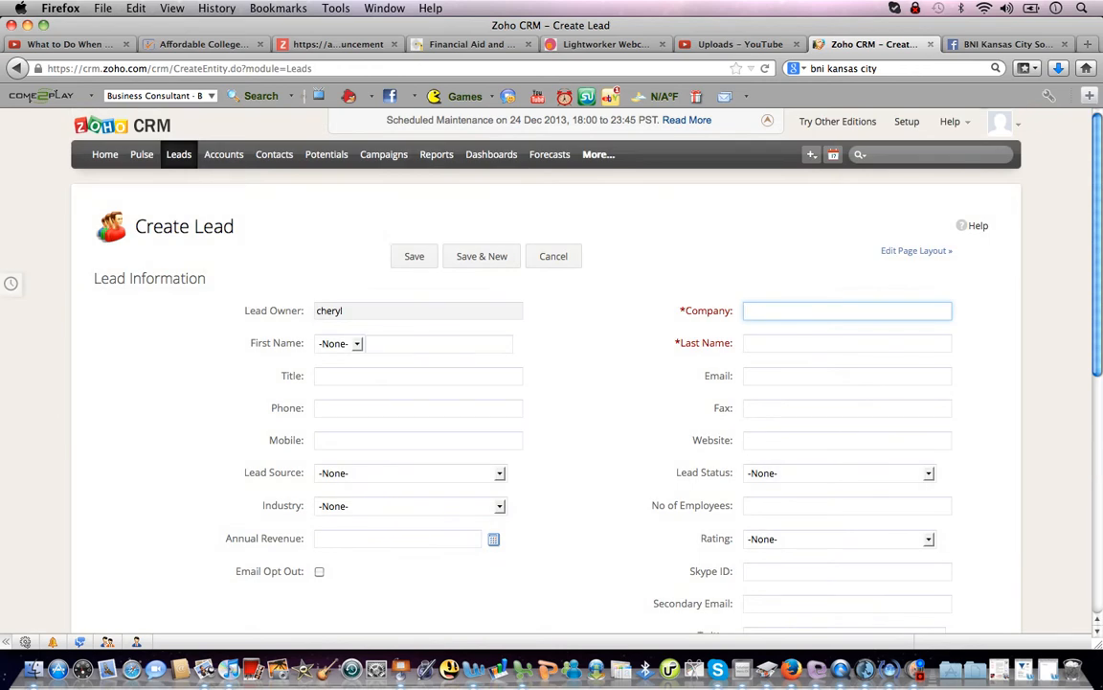
type("test gray")
key("Tab")
key("Tab")
type("test")
key("Tab")
type("gray")
key("Tab")
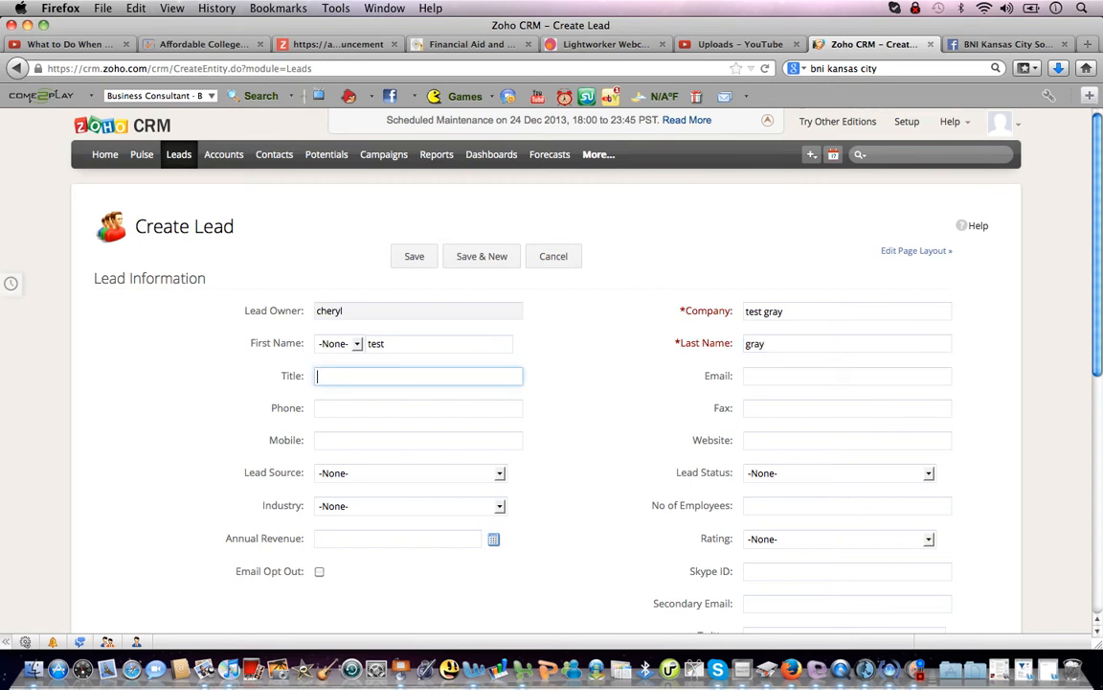
type("mr.")
left_click(414, 255)
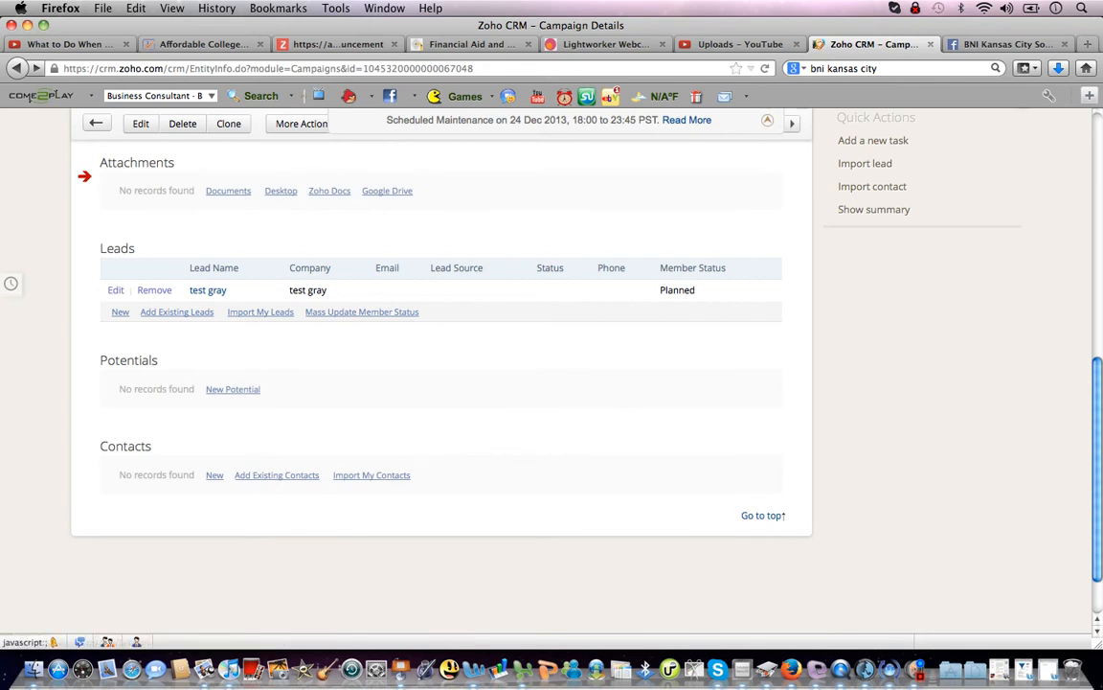
scroll(440, 373, "up", 10)
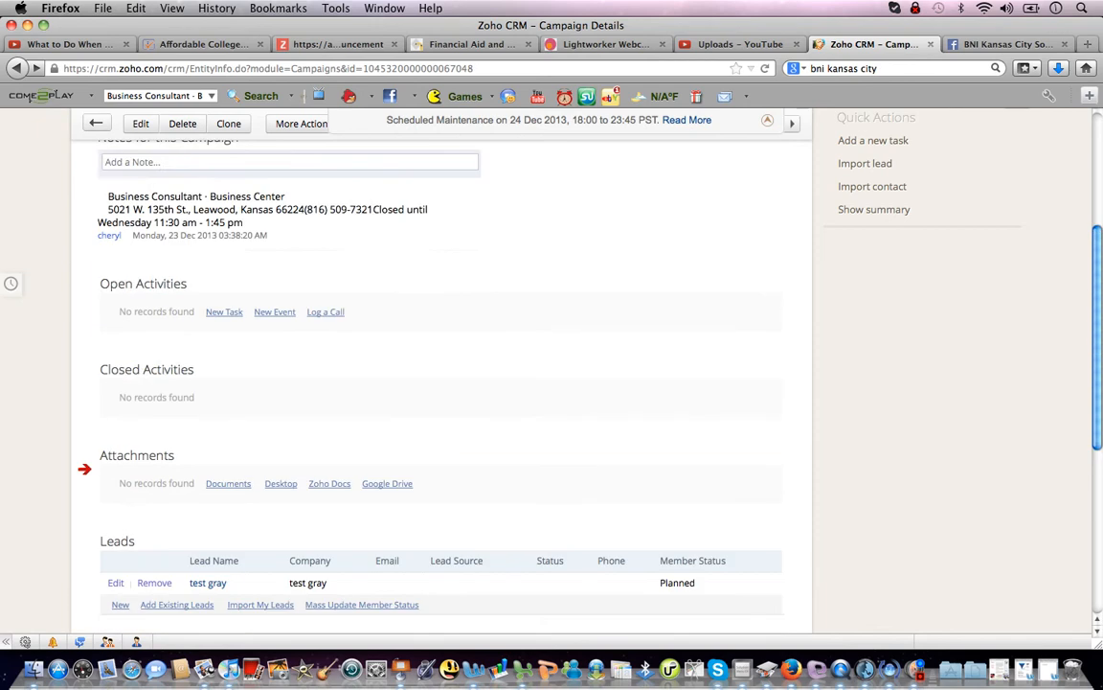
scroll(441, 374, "up", 1)
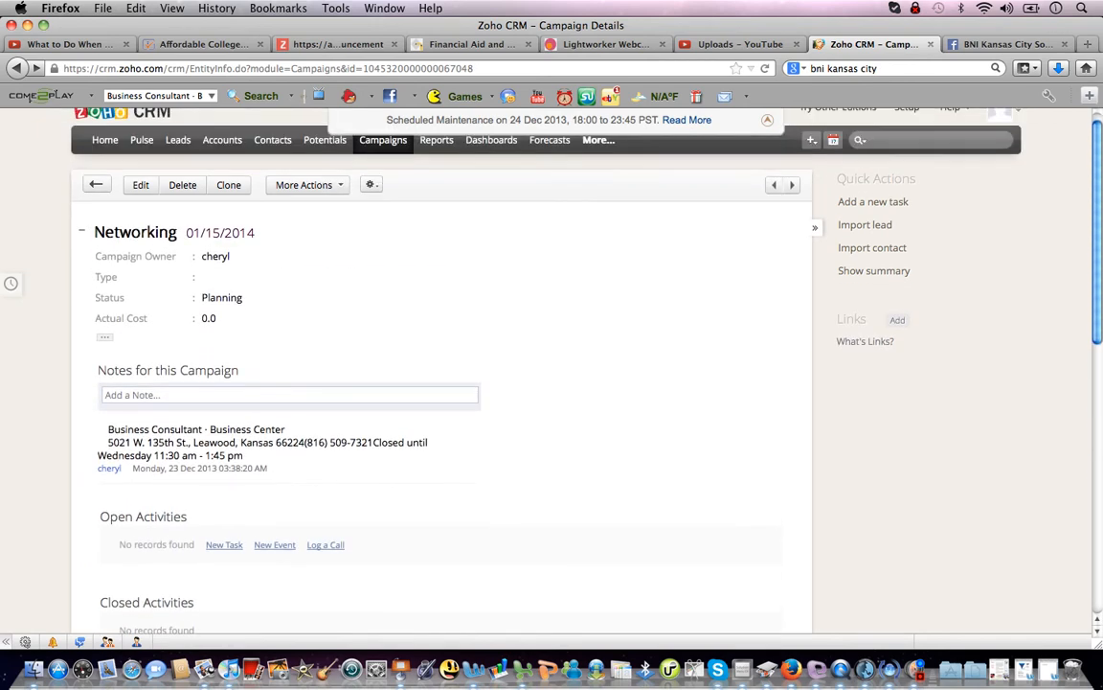
Delete the test gray lead from the Leads list.
left_click(178, 139)
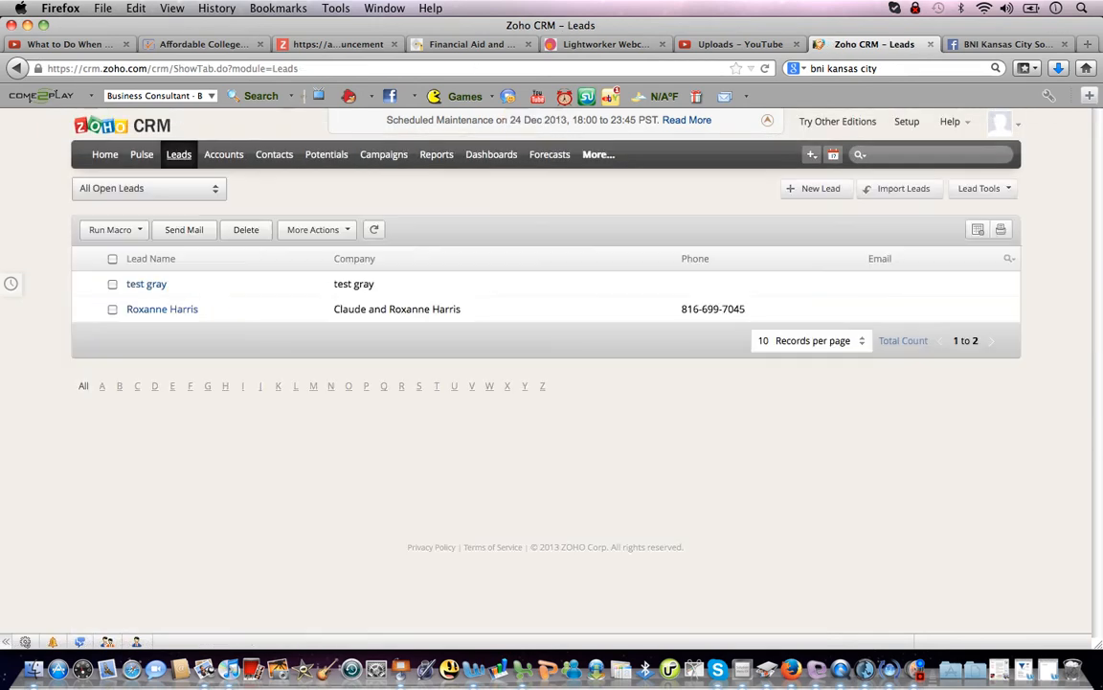
left_click(112, 283)
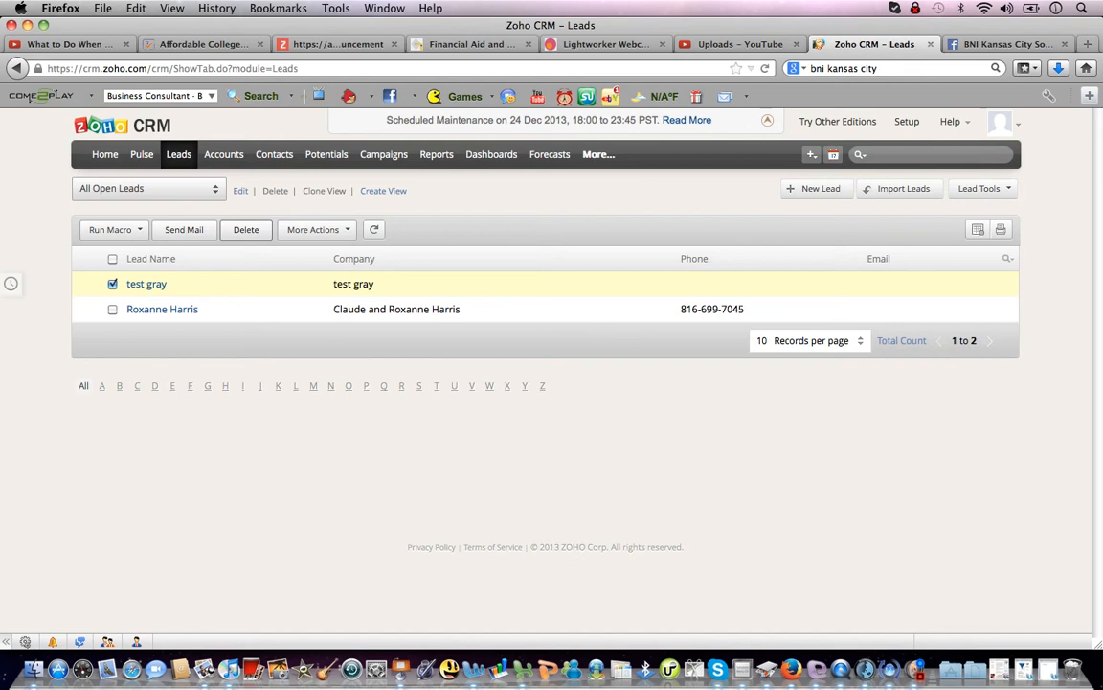
left_click(245, 229)
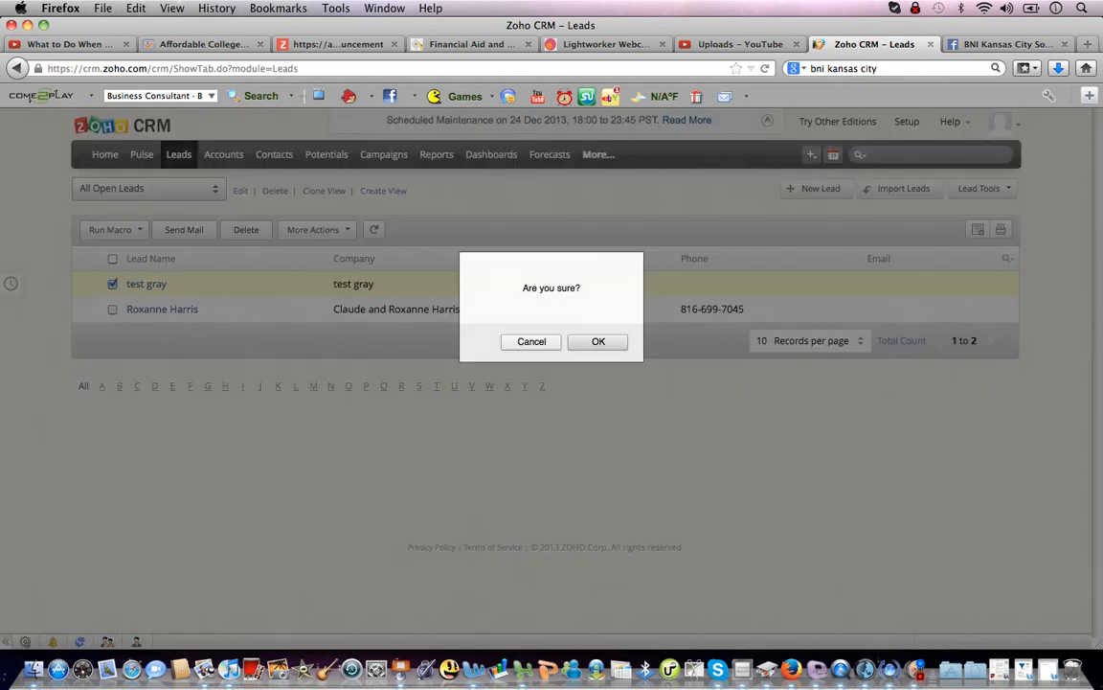
key("Escape")
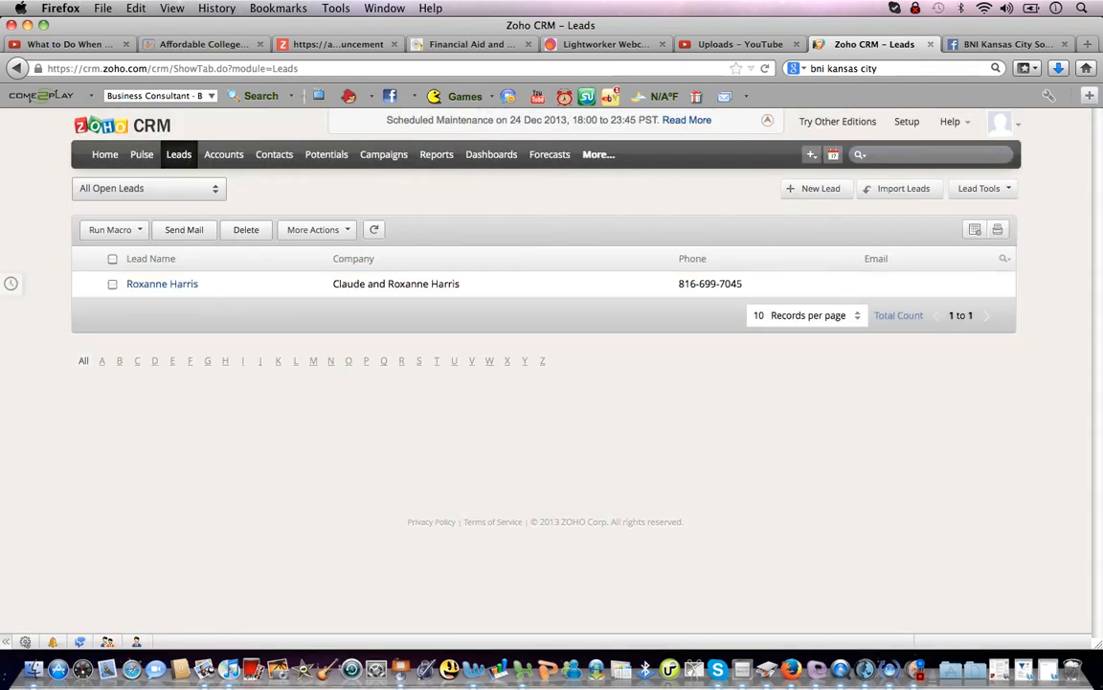
Confirm the Networking campaign no longer lists the test lead, then go to Dashboards.
left_click(383, 154)
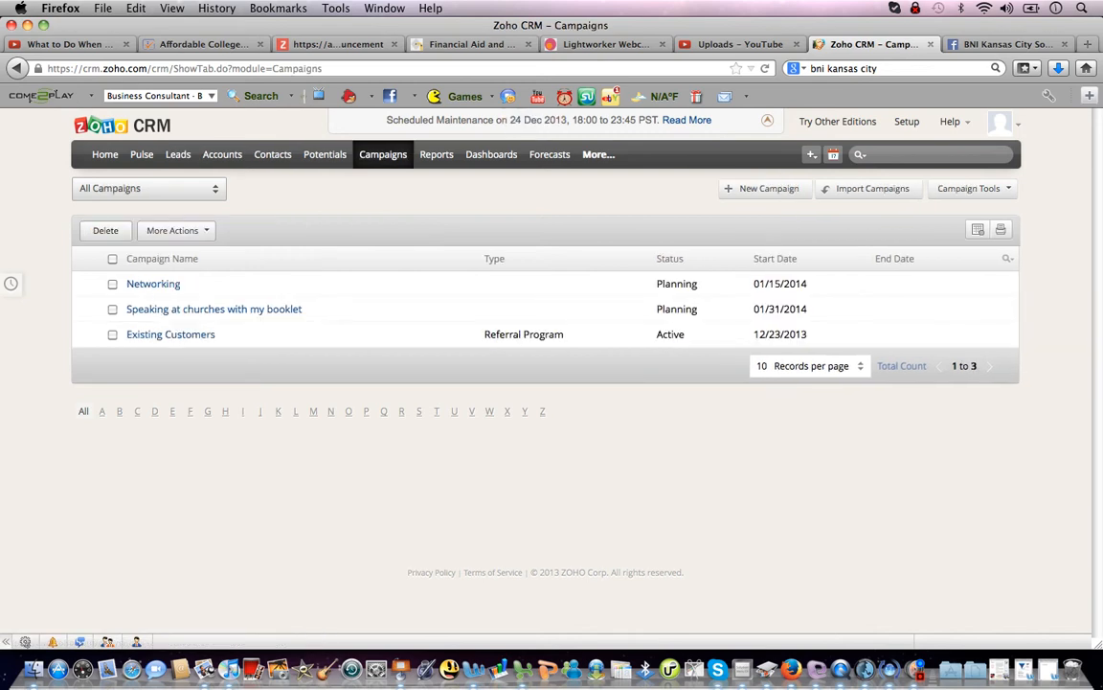
left_click(153, 284)
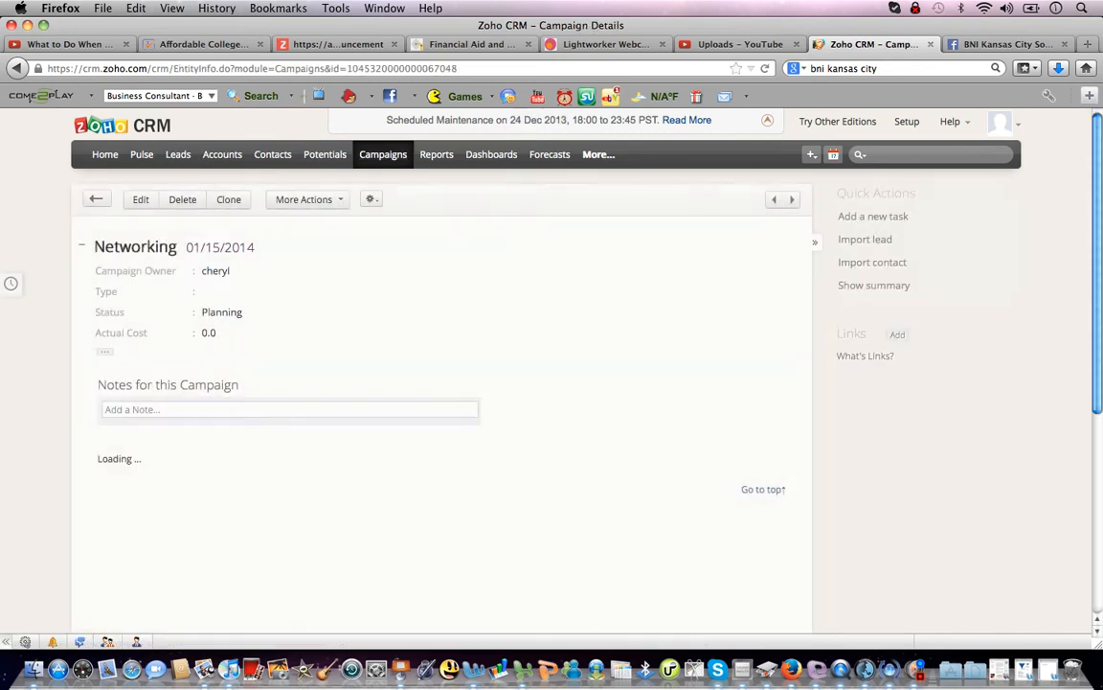
scroll(441, 383, "down", 5)
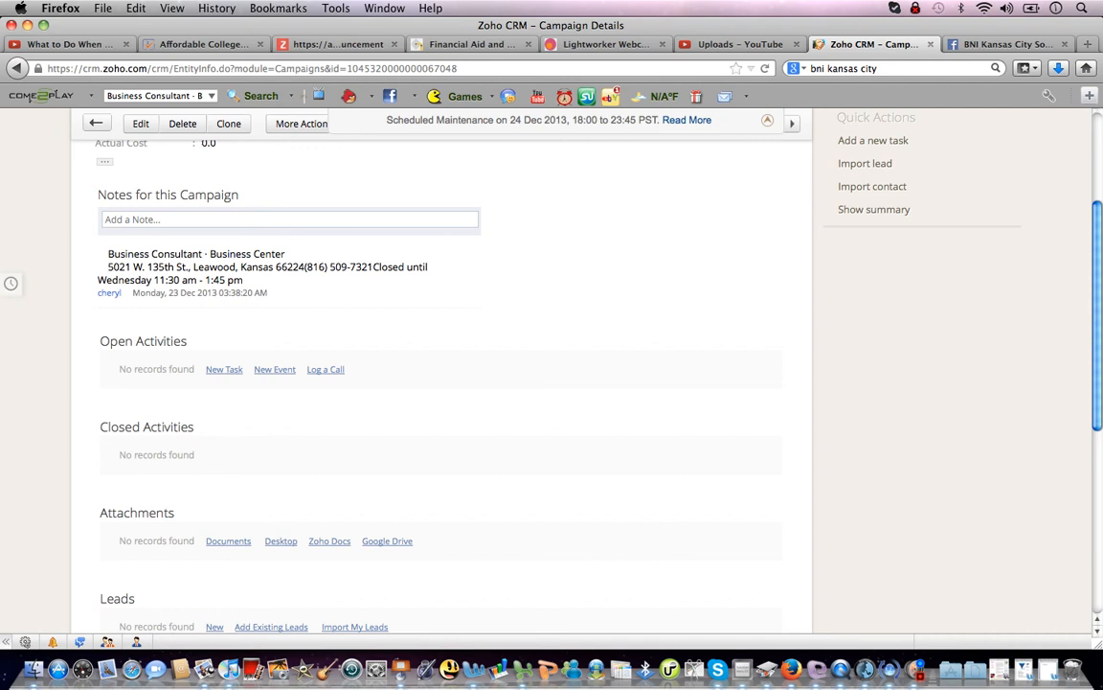
scroll(440, 383, "down", 1)
scroll(441, 383, "up", 5)
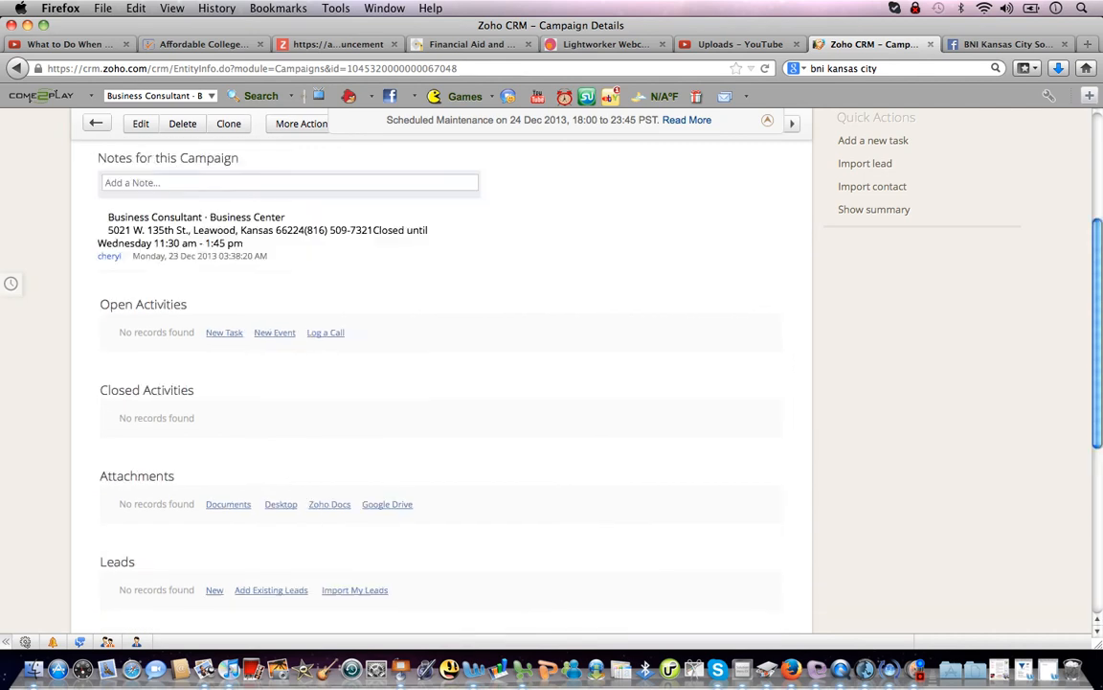
scroll(441, 383, "up", 2)
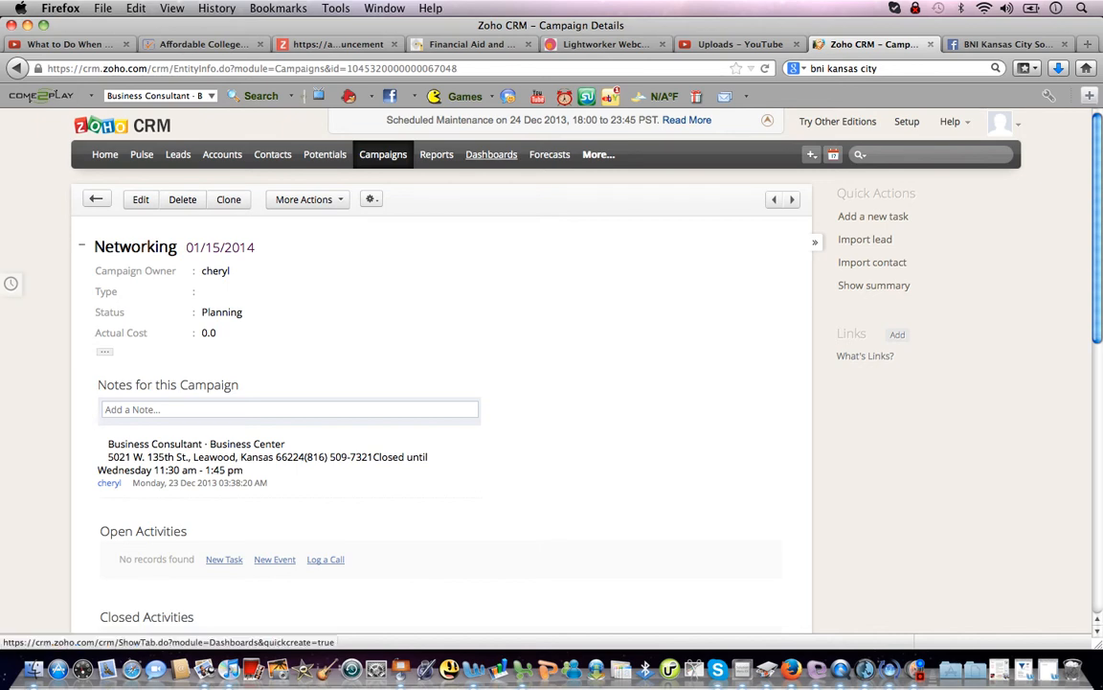
left_click(491, 155)
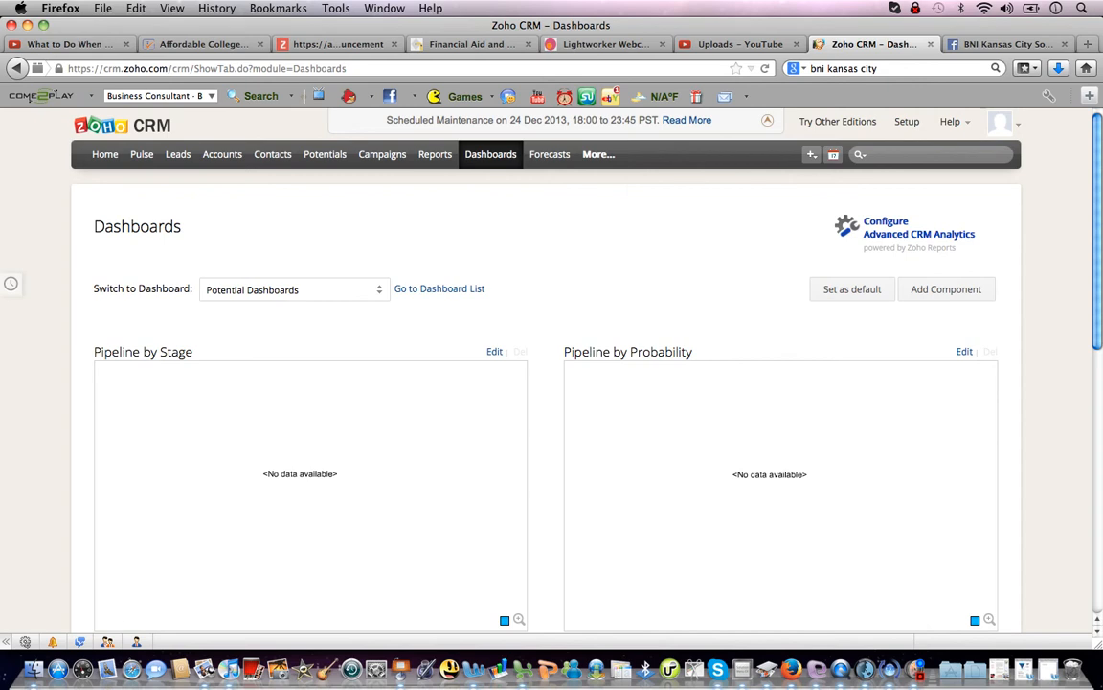
View the Lead Dashboards charts of leads by source and status, then open Potentials.
left_click(295, 289)
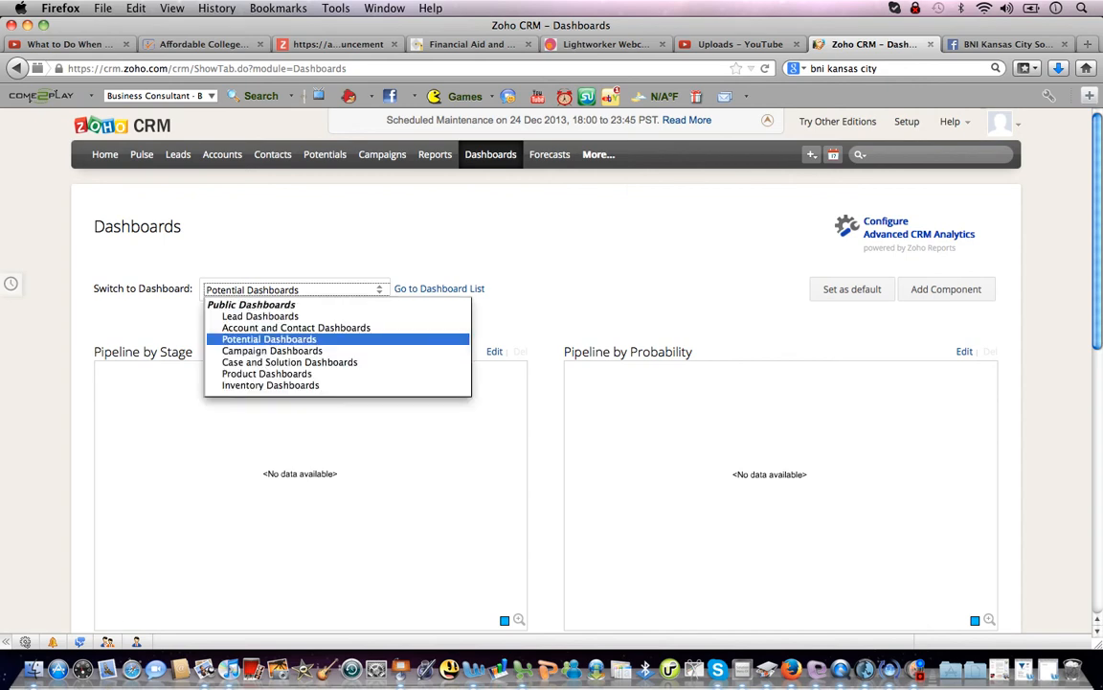
key("Up")
key("Up")
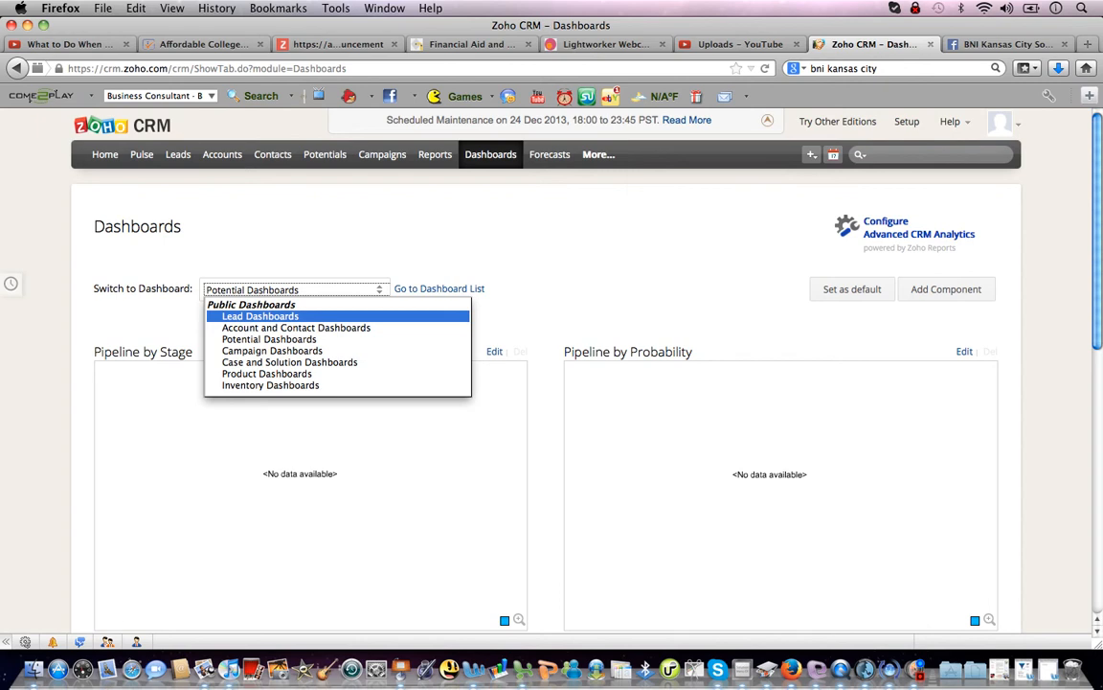
key("Return")
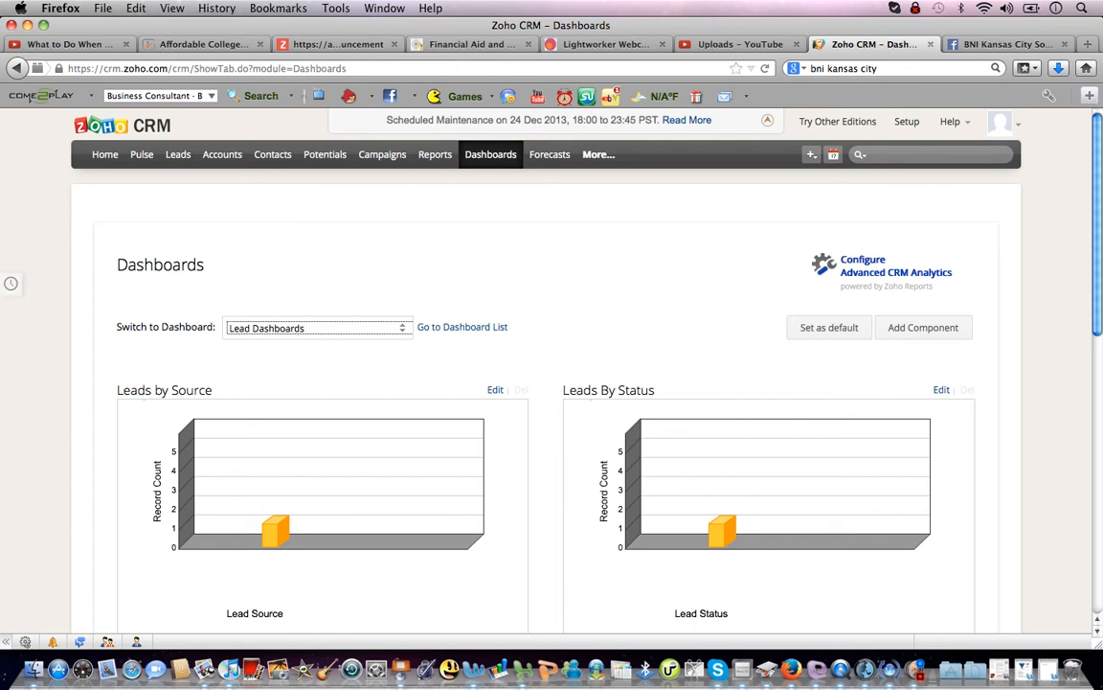
scroll(552, 383, "down", 3)
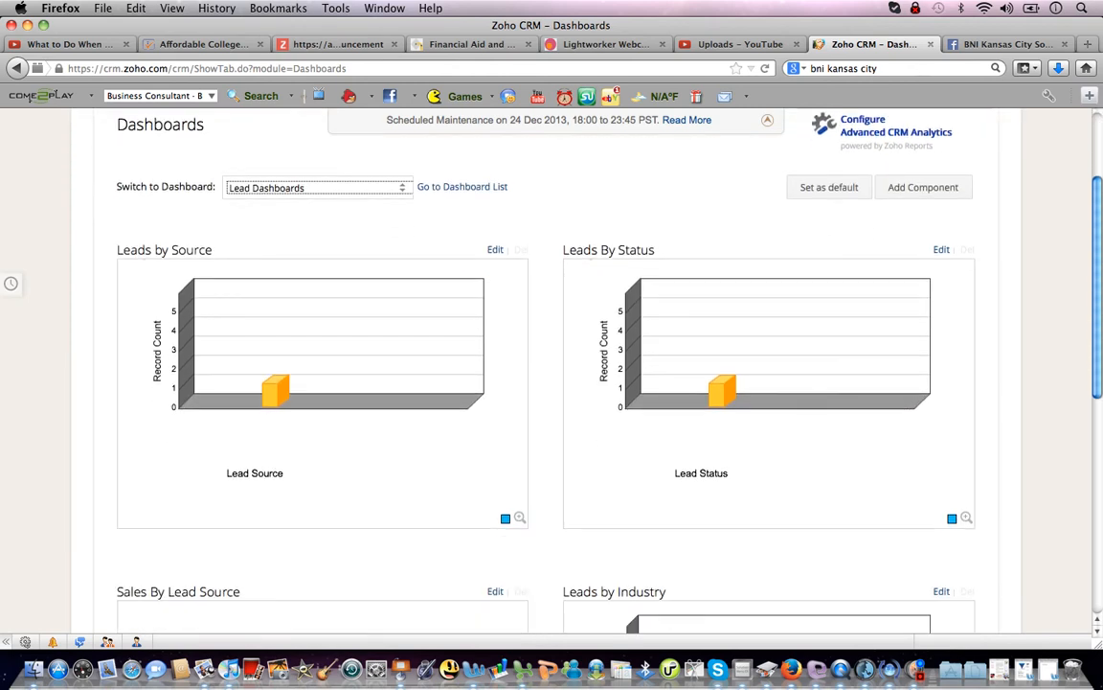
left_click(923, 187)
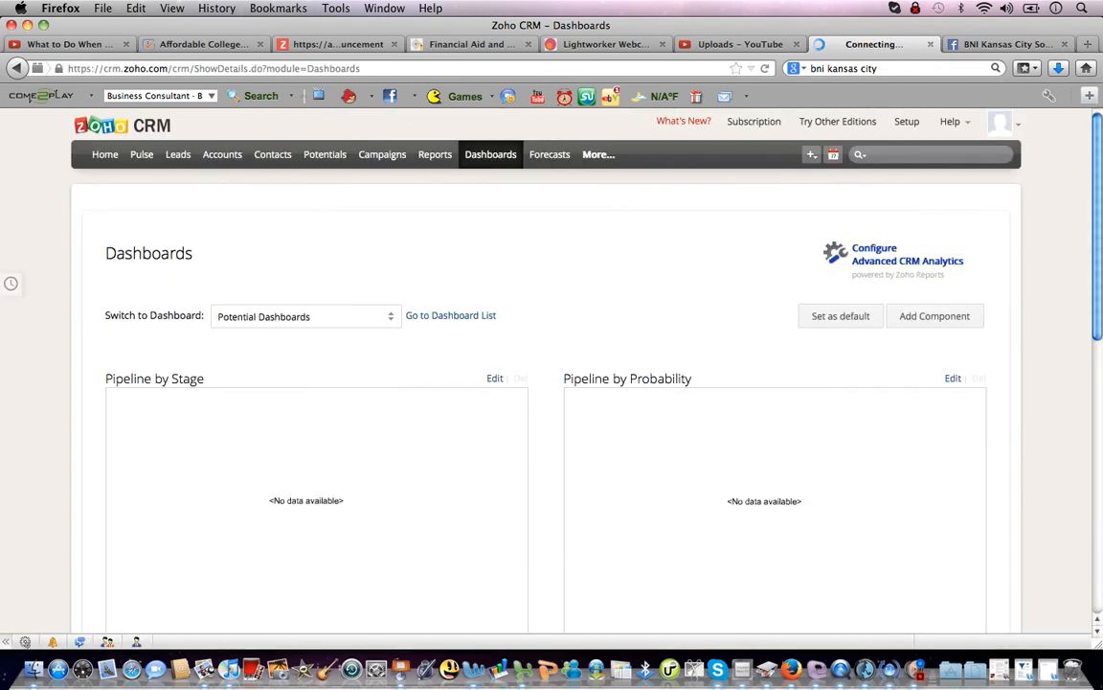
left_click(307, 316)
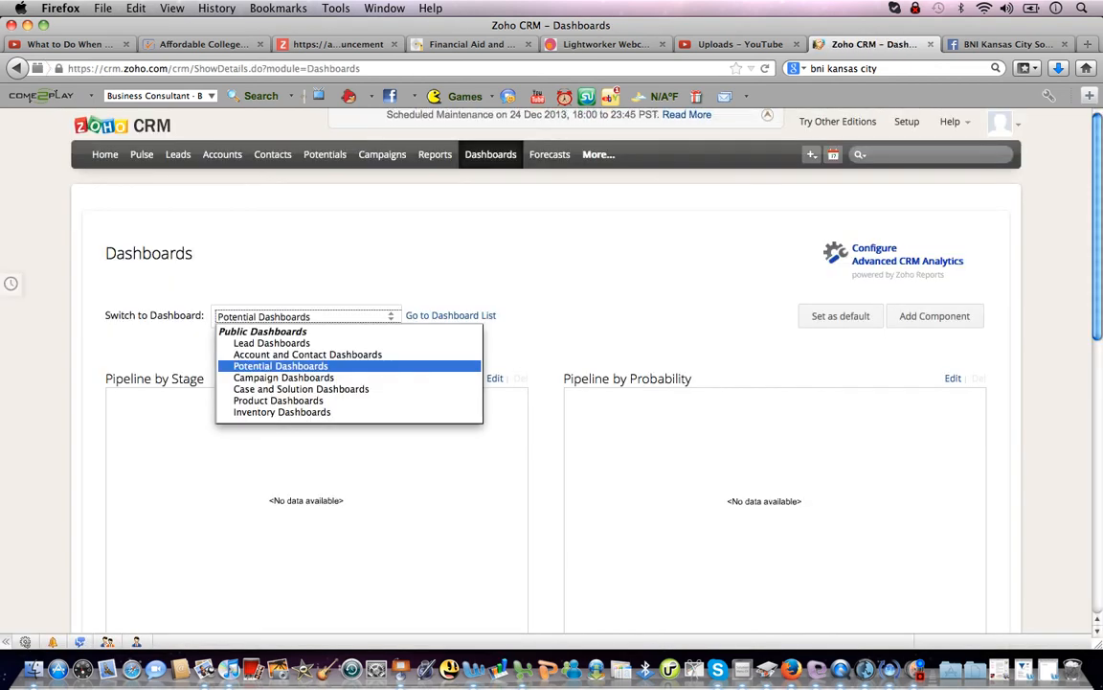
key("Return")
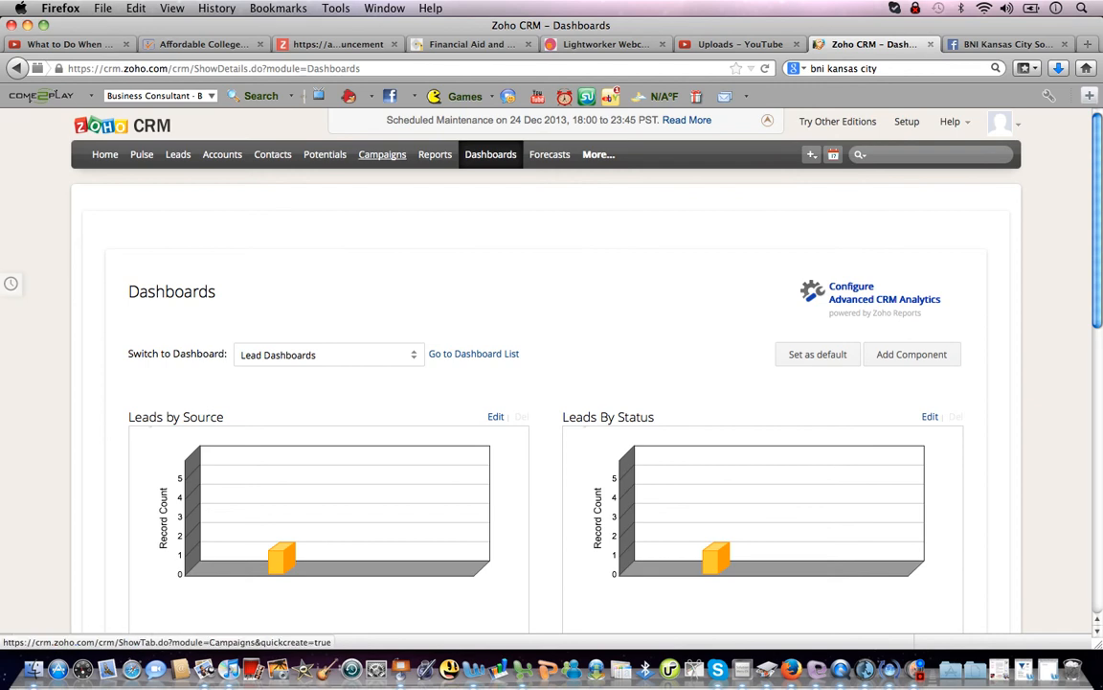
left_click(325, 154)
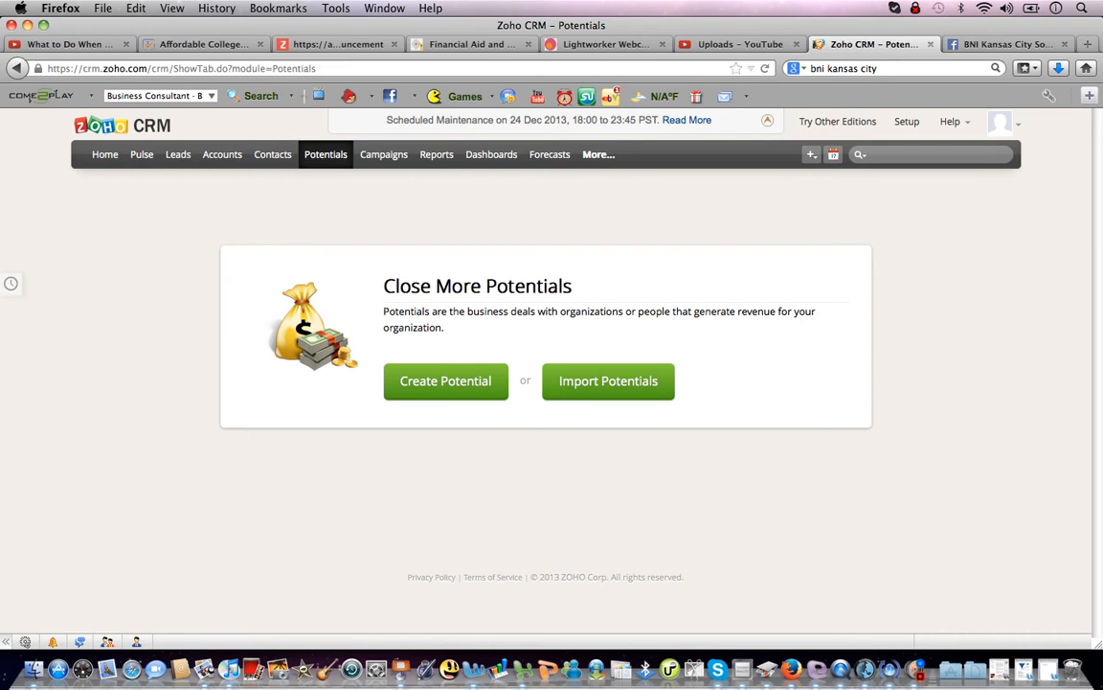
Start a new potential of 1500 named 'mr. big bucks', closing 01/31/2014.
left_click(446, 380)
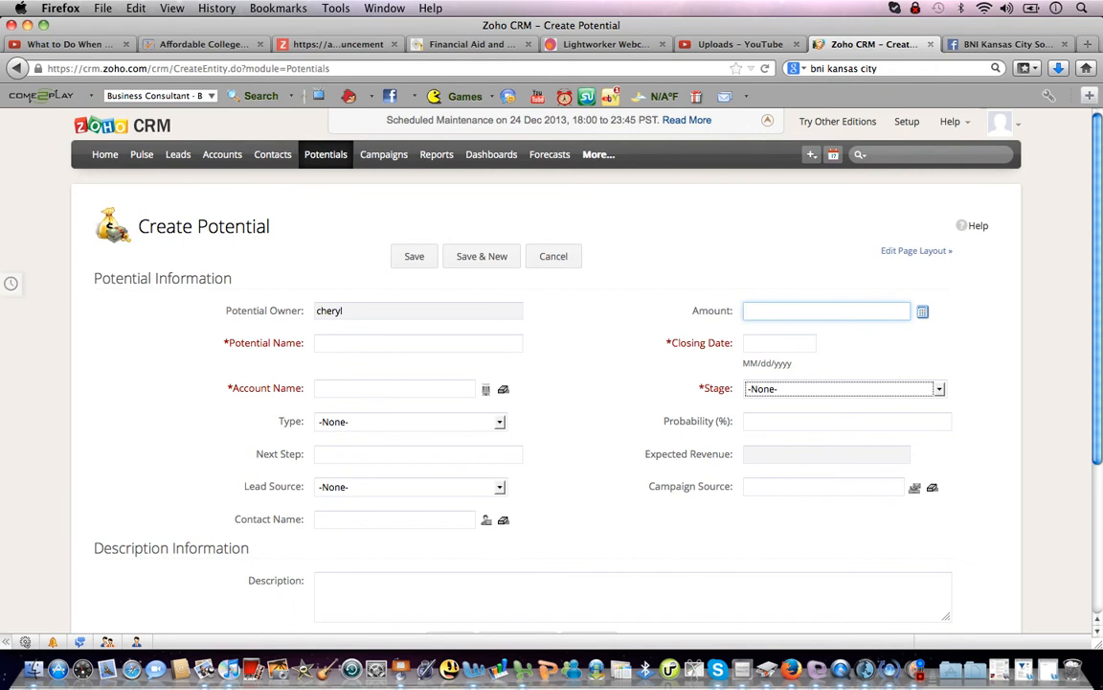
type("1500")
key("Tab")
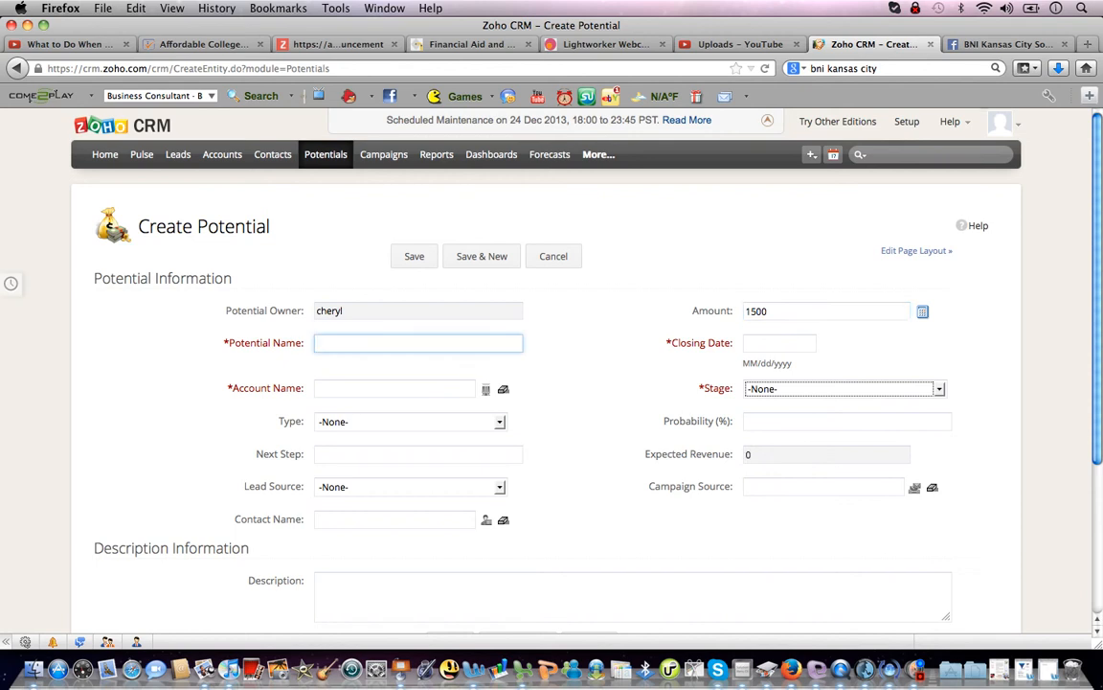
type("mr. big bucks")
key("Tab")
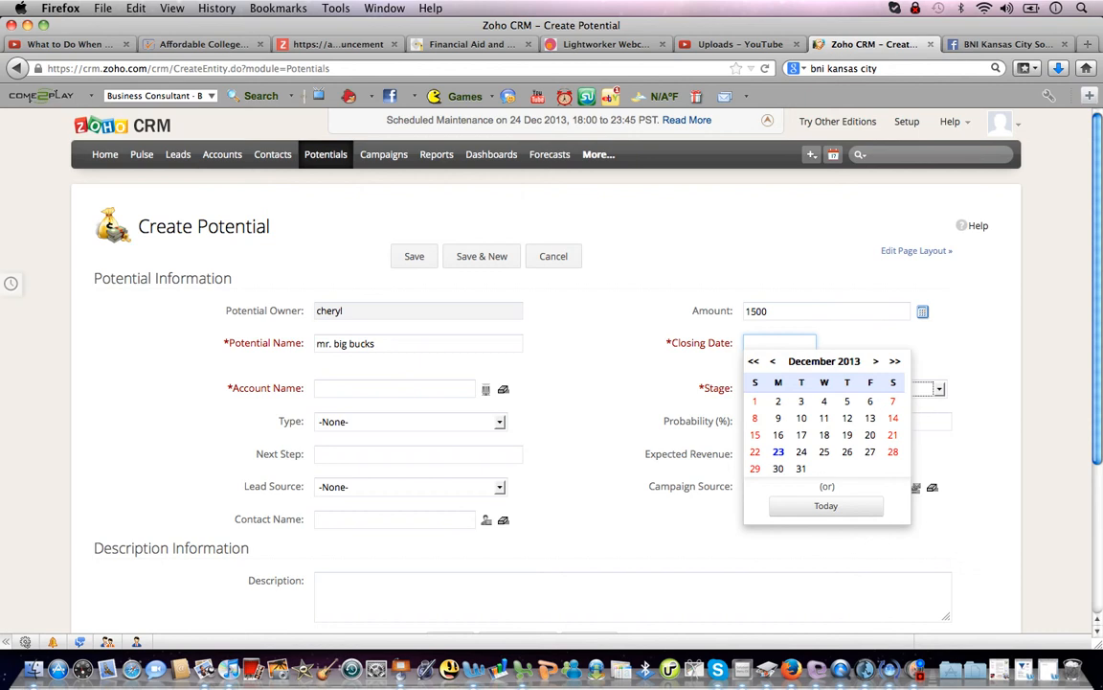
left_click(875, 361)
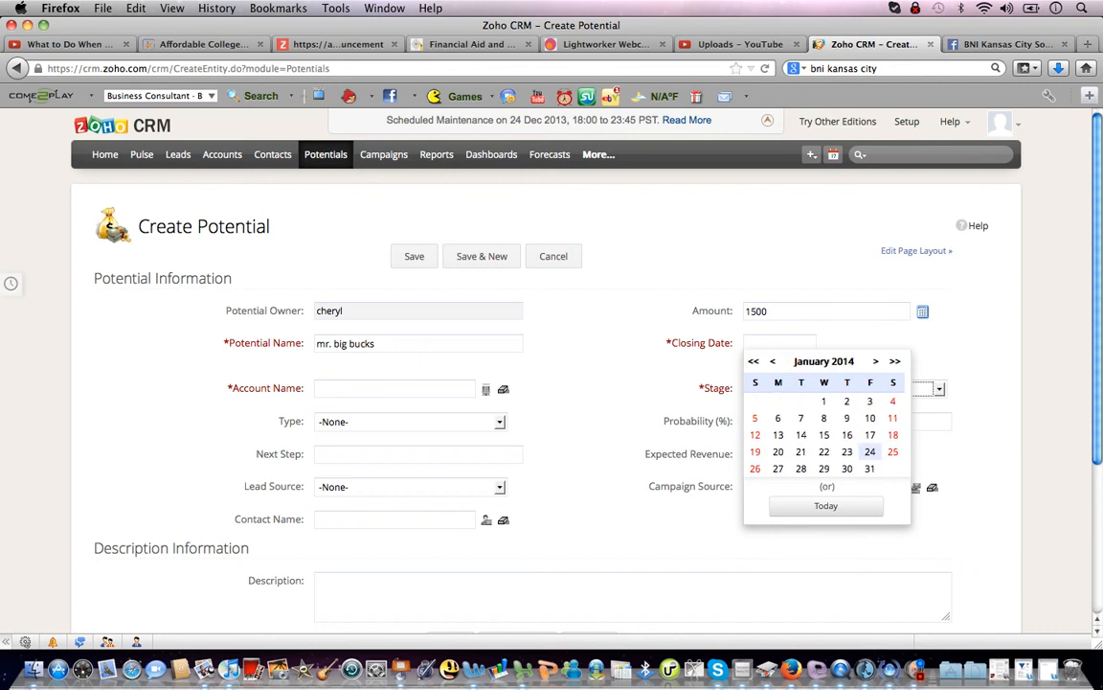
left_click(869, 468)
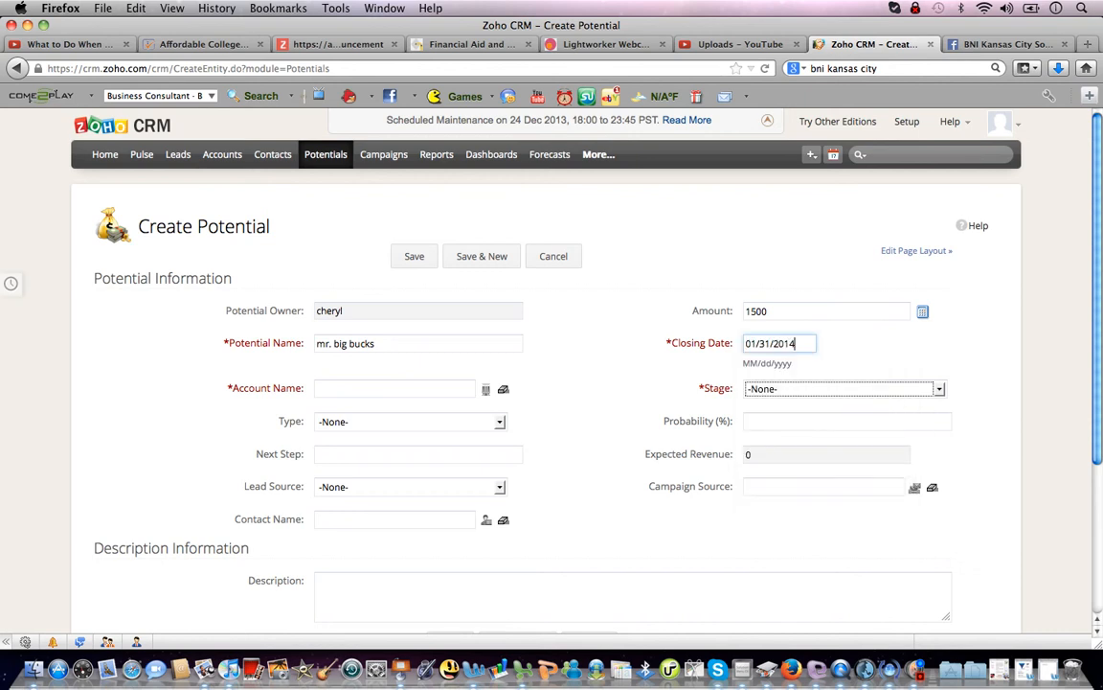
Set the potential's stage to Needs Analysis with 50% probability.
key("space")
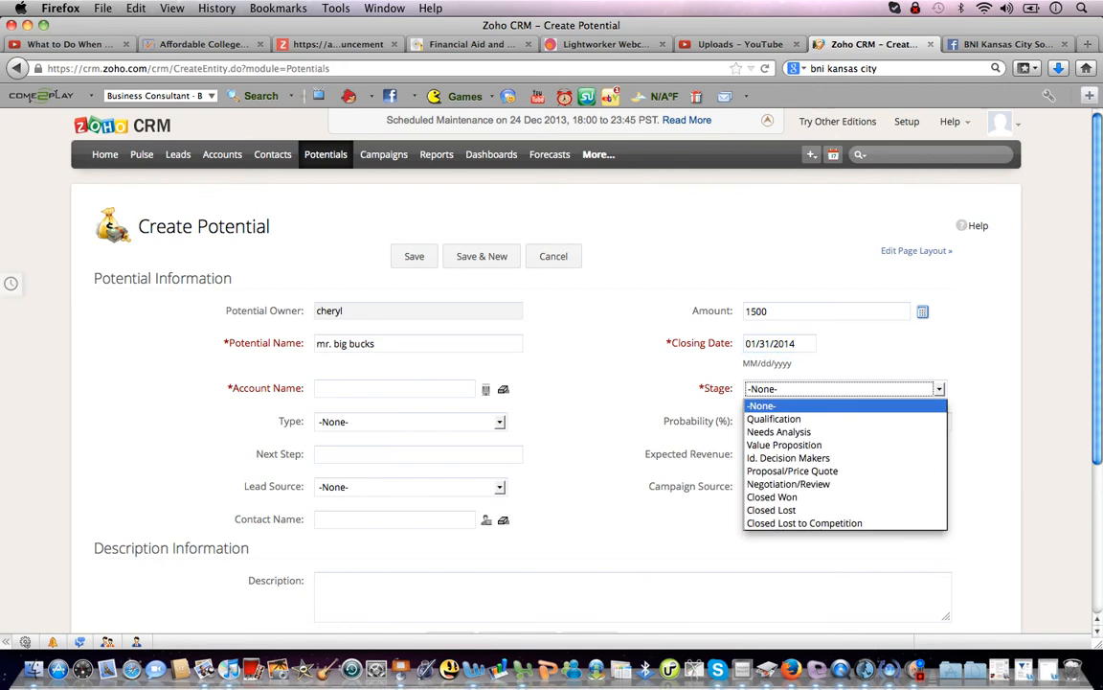
key("Down")
key("Down")
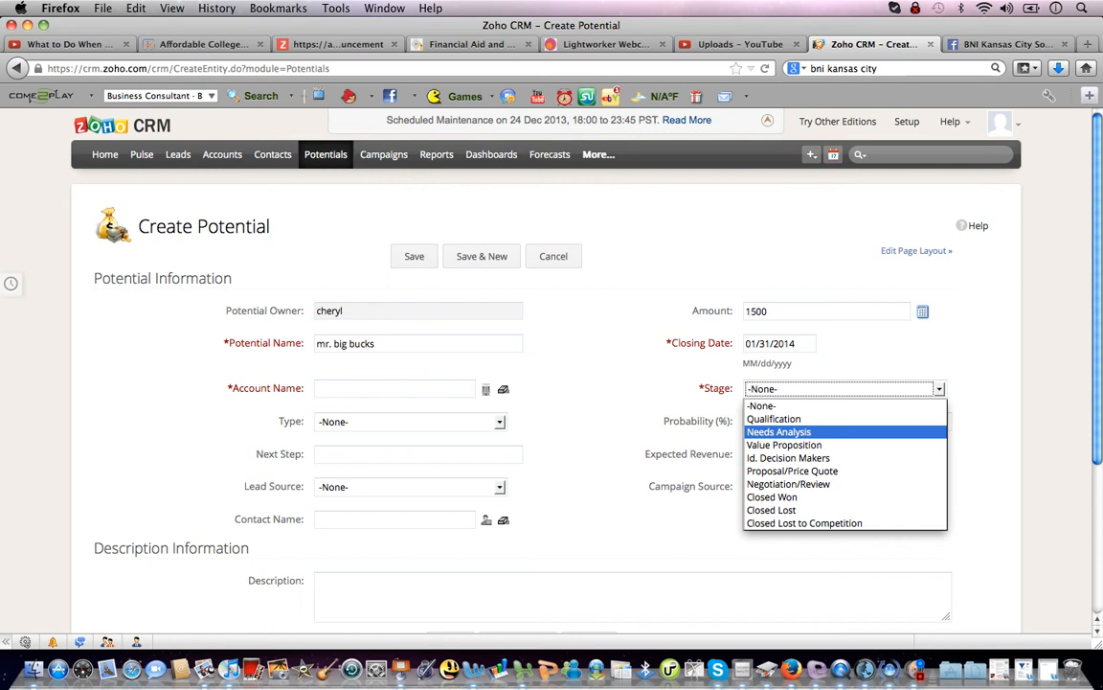
key("Return")
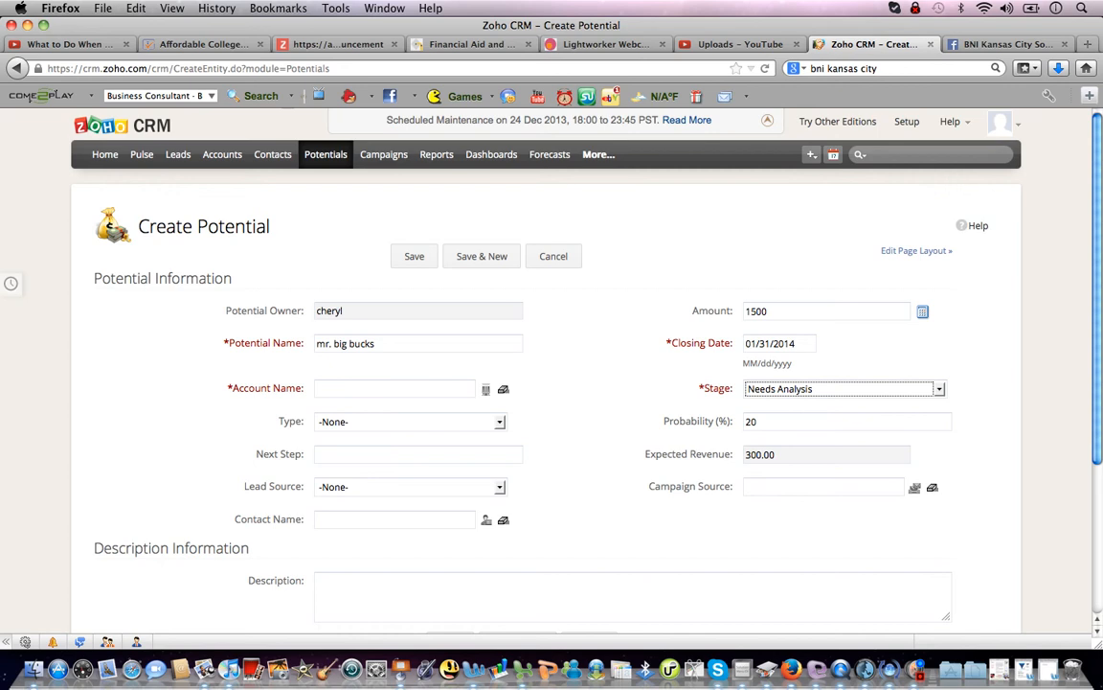
key("Tab")
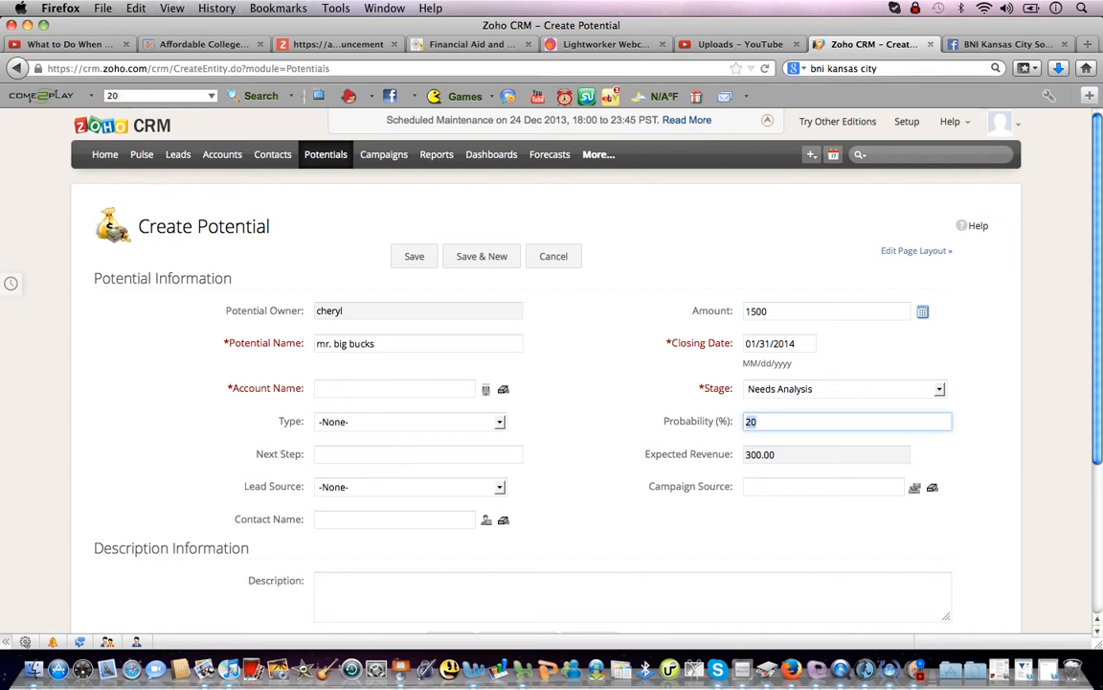
type("50")
left_click(418, 454)
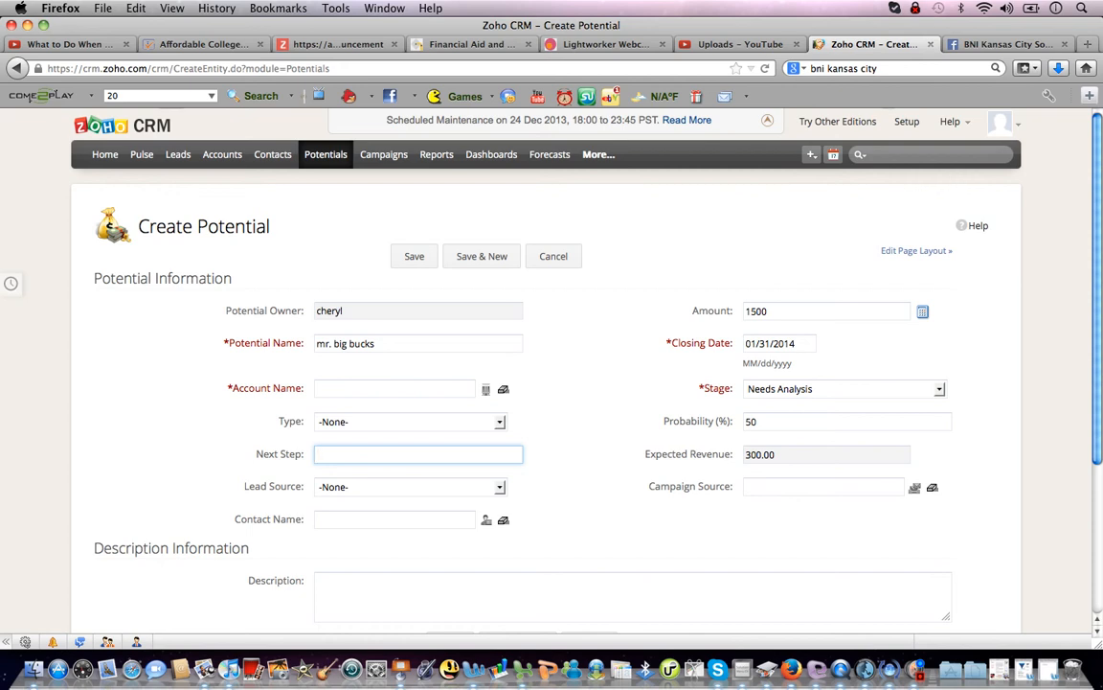
Enter account 'mr. big bucks', type New Business, lead source Partner, and save the potential.
left_click(394, 389)
type("mr")
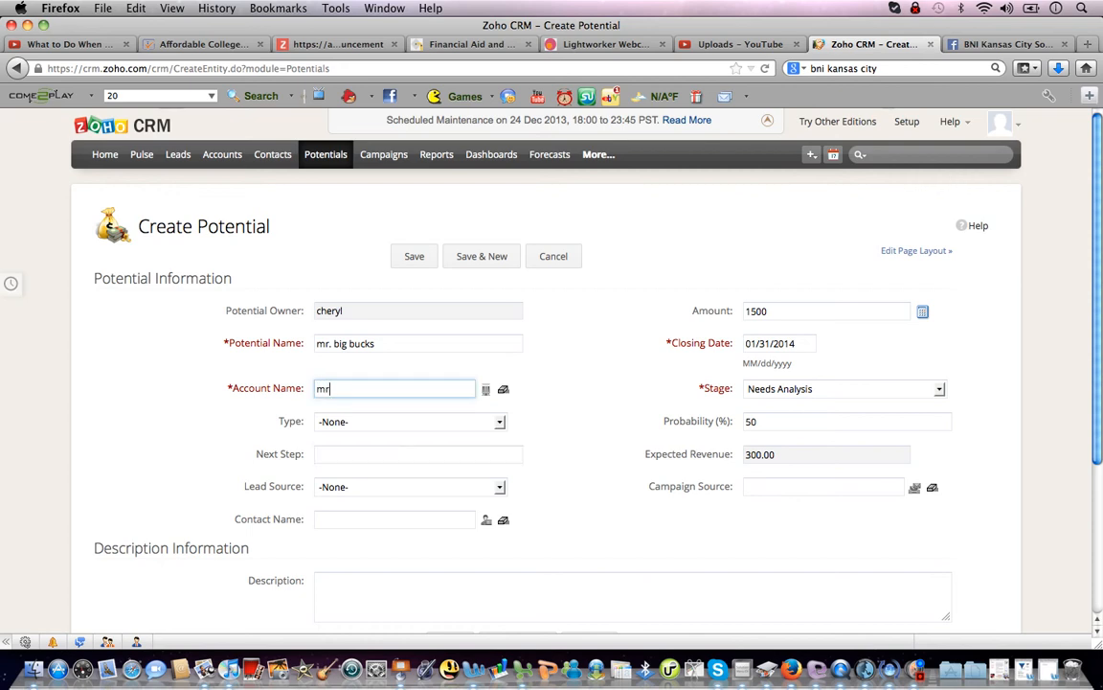
type(". big ")
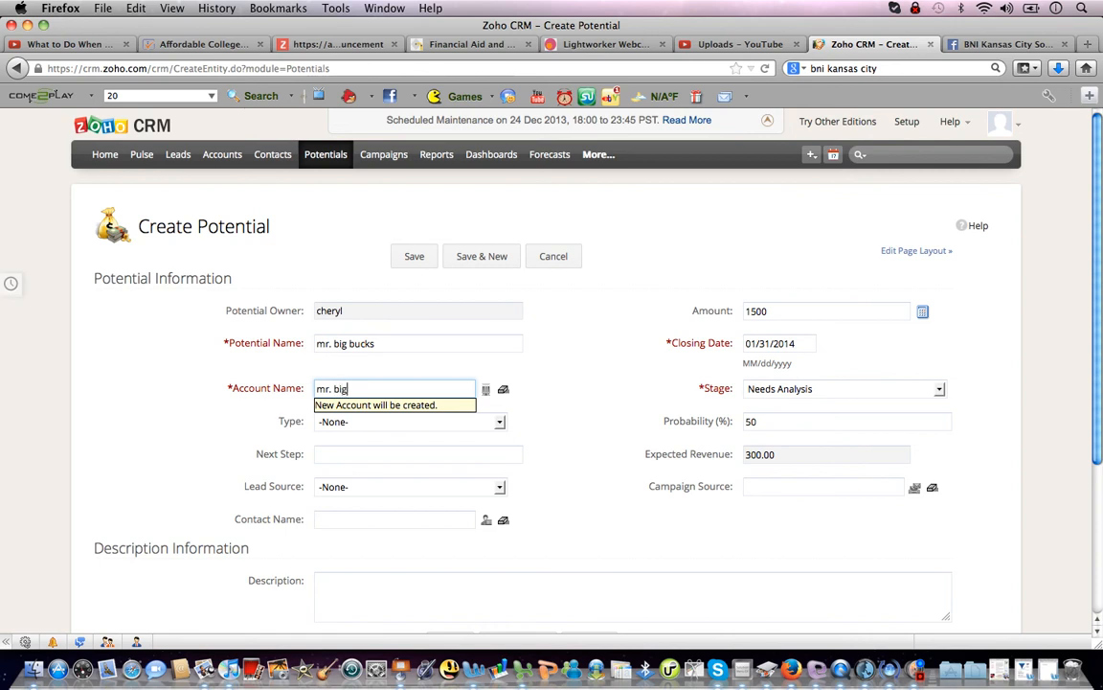
type("bucks")
key("Tab")
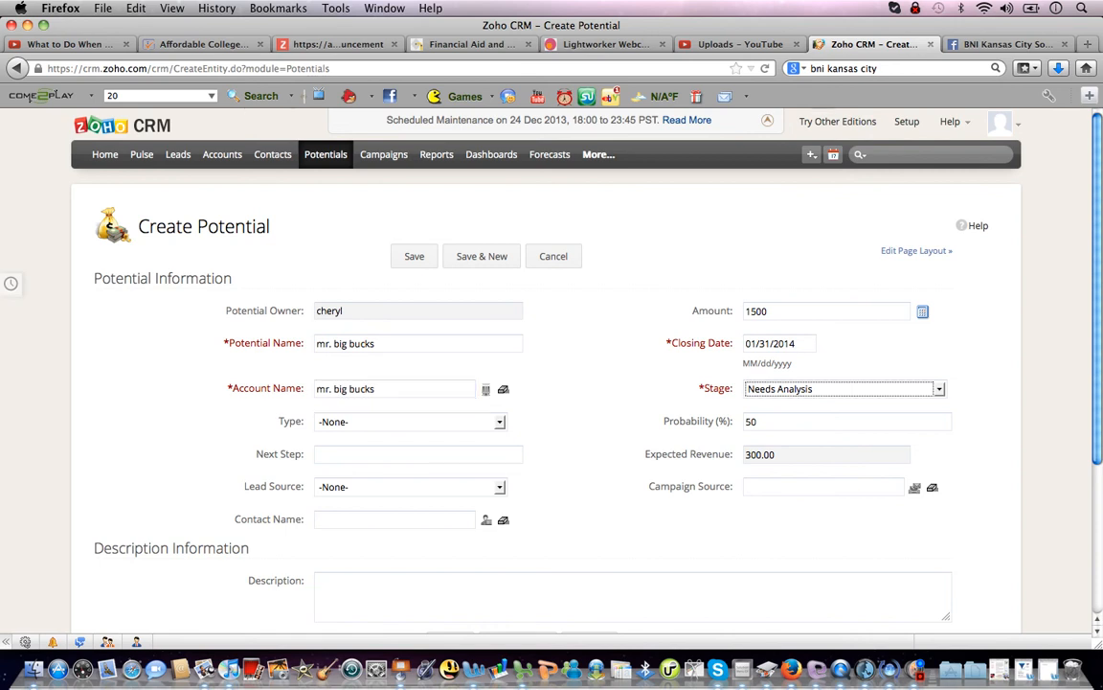
left_click(407, 421)
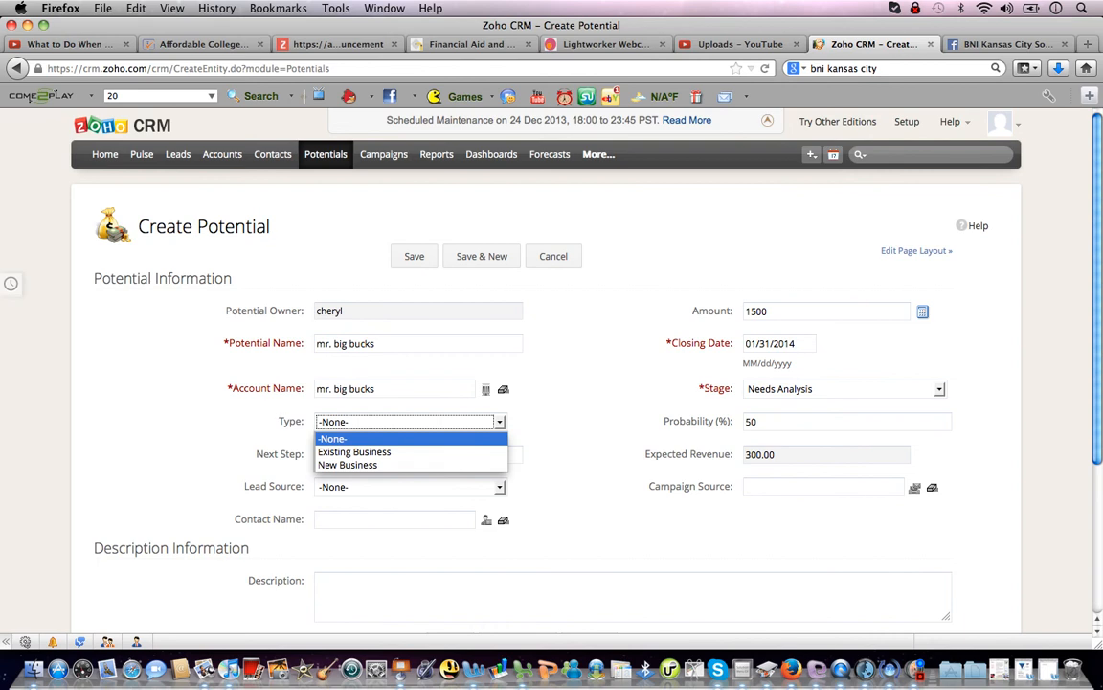
key("Down")
key("Down")
key("Return")
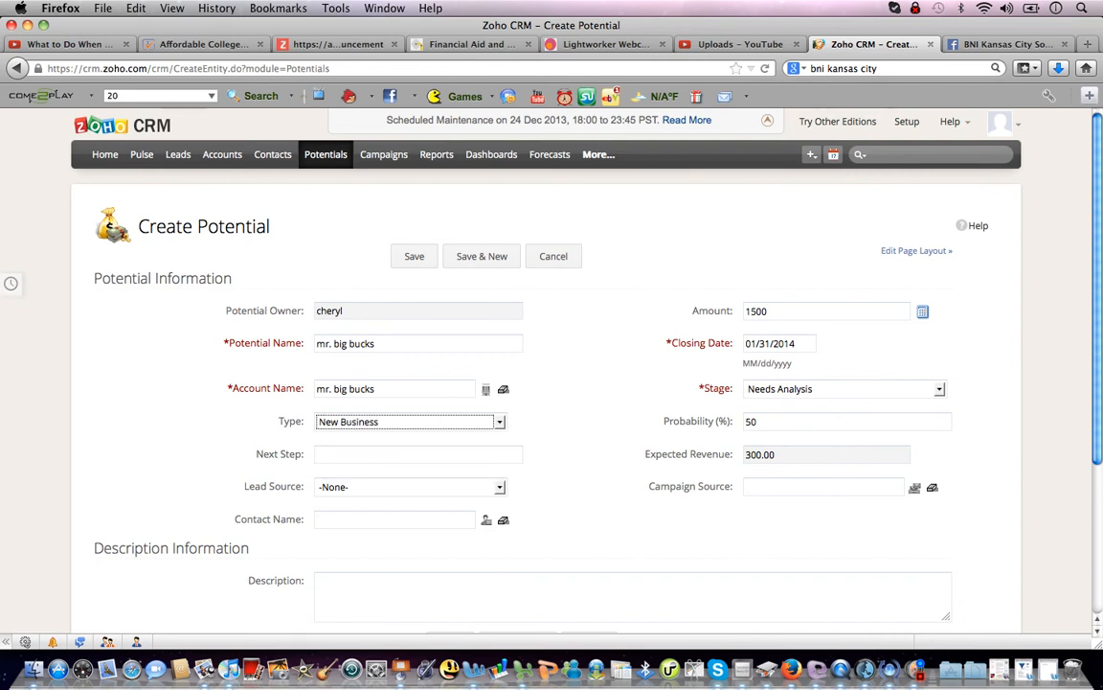
left_click(407, 487)
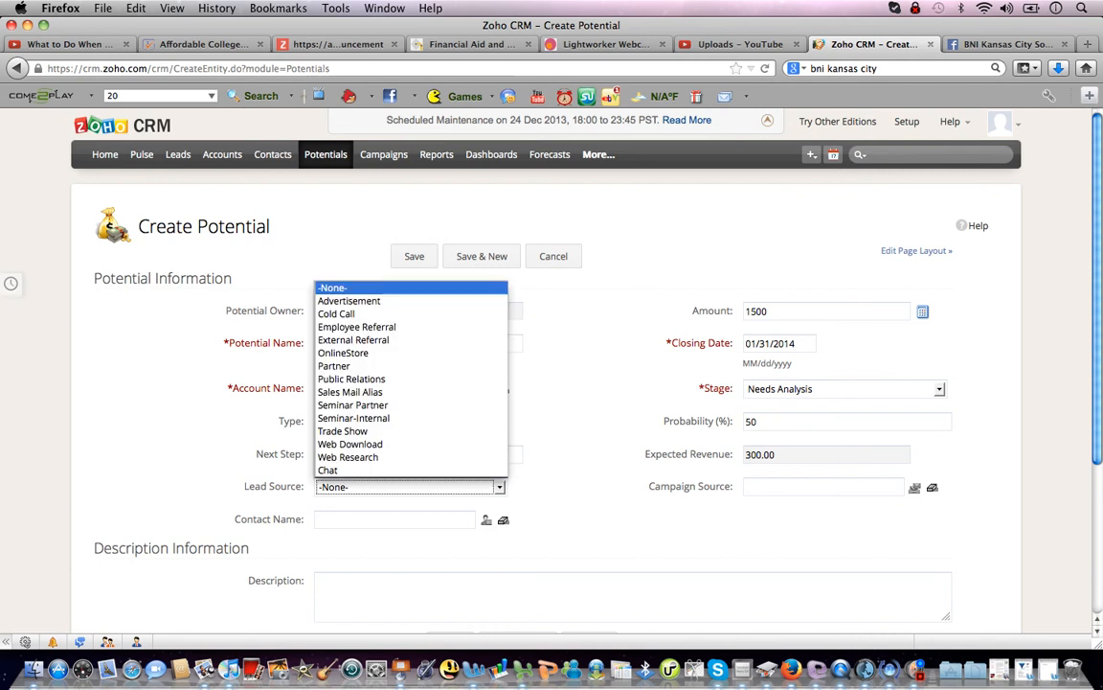
key("Down")
key("Down")
key("Down")
key("Down")
key("Down")
key("Down")
key("Down")
key("Up")
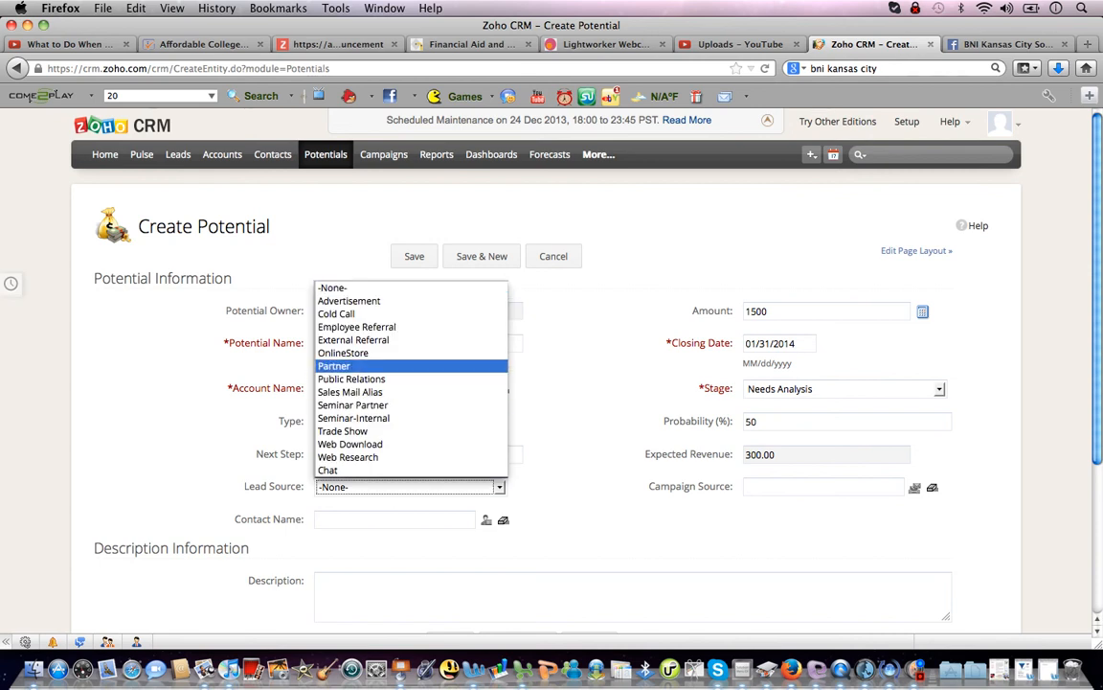
key("Return")
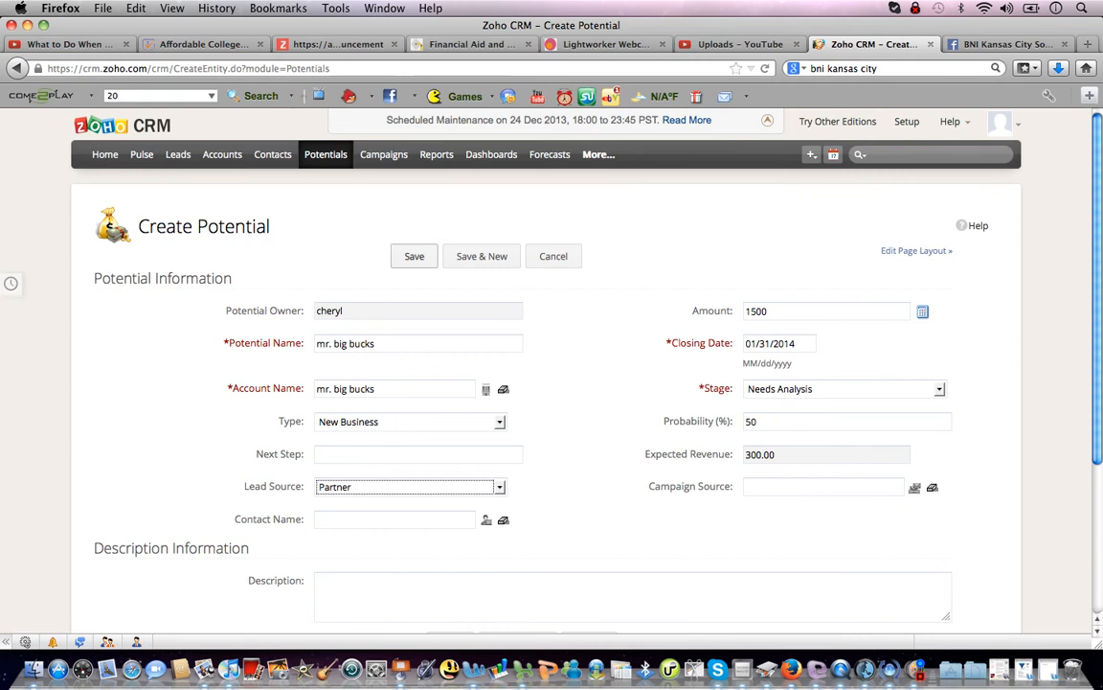
left_click(414, 256)
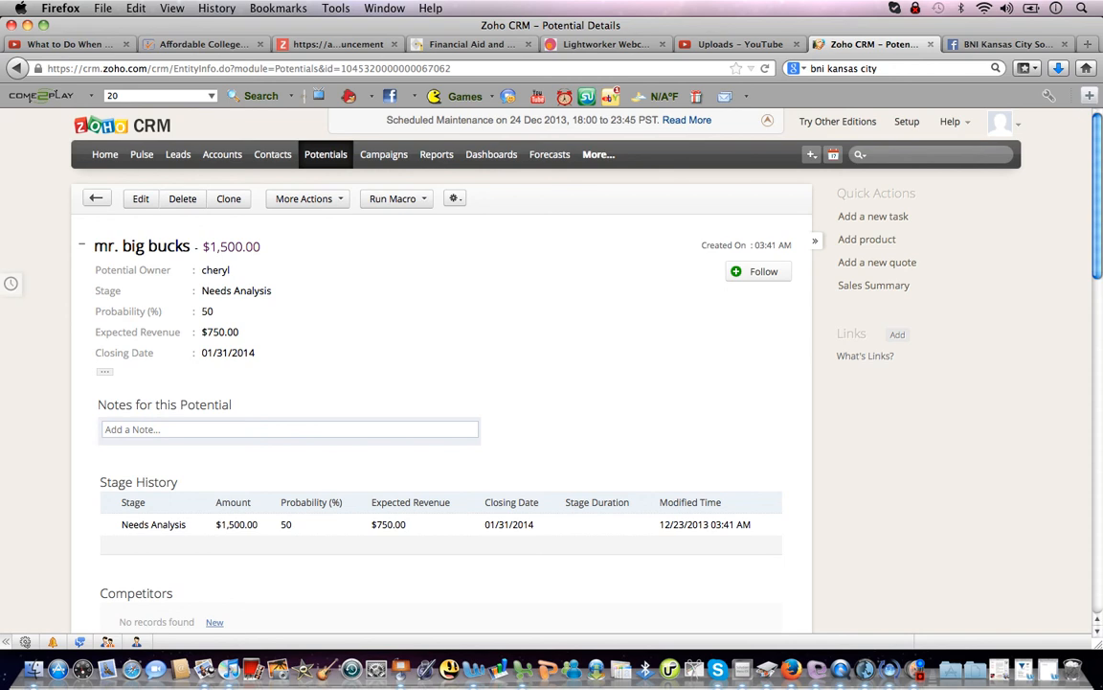
Check the All Potentials list for the new $1,500 potential, then view the Dashboards.
left_click(325, 154)
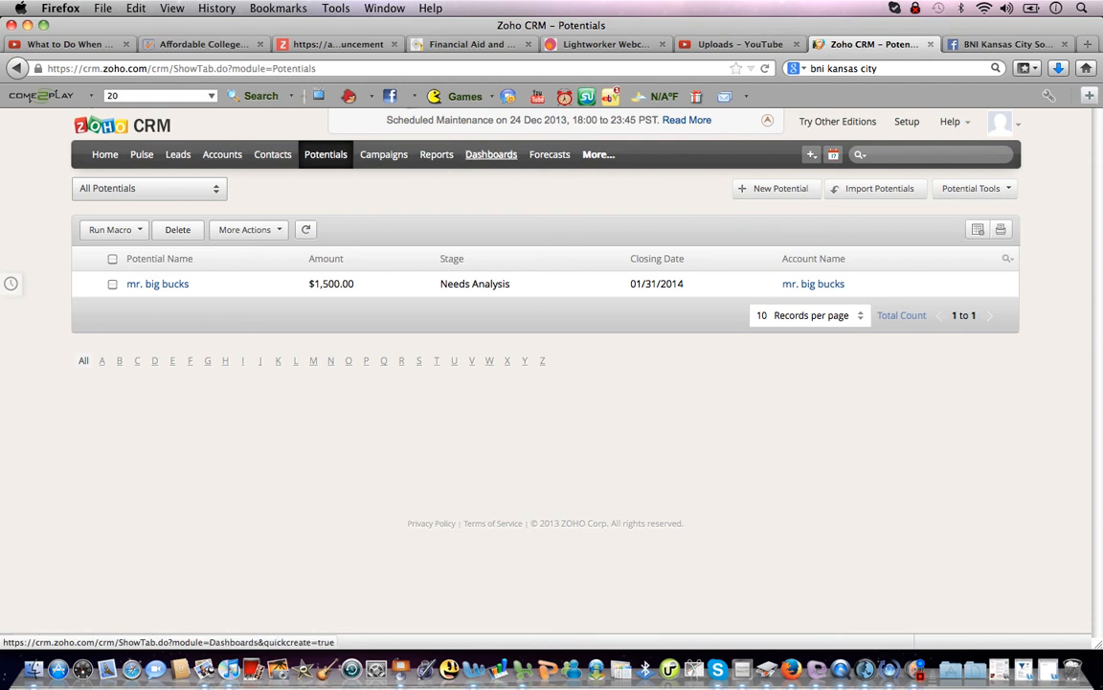
left_click(491, 155)
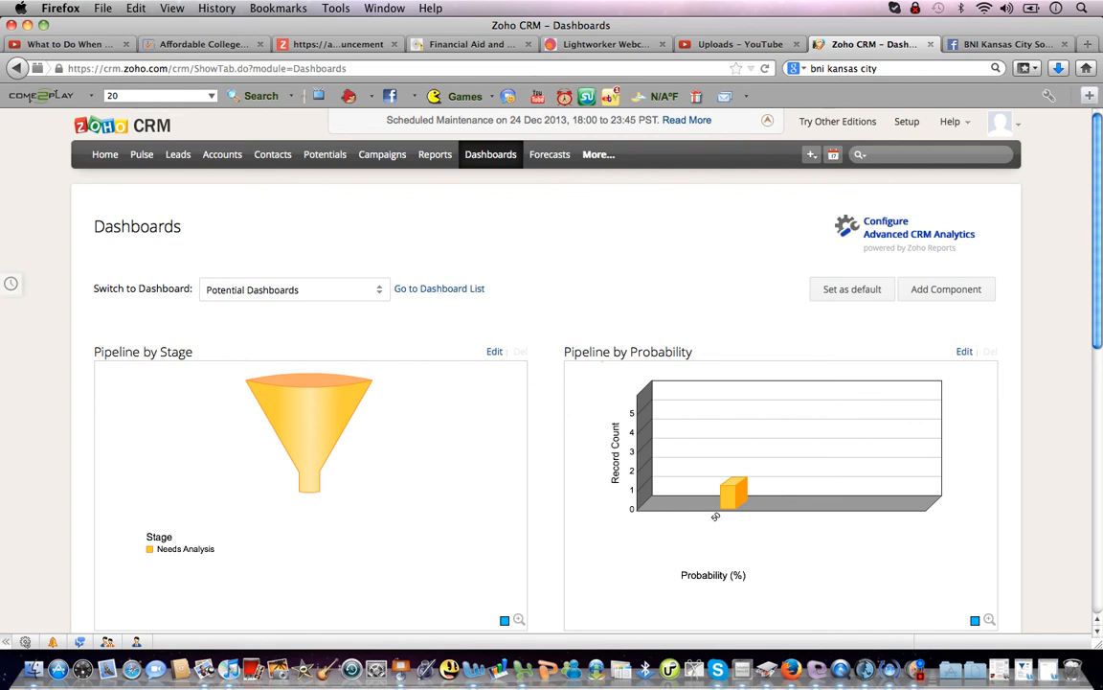
Review the Potential Dashboards charts, keeping that dashboard, then go to Reports.
scroll(552, 383, "down", 5)
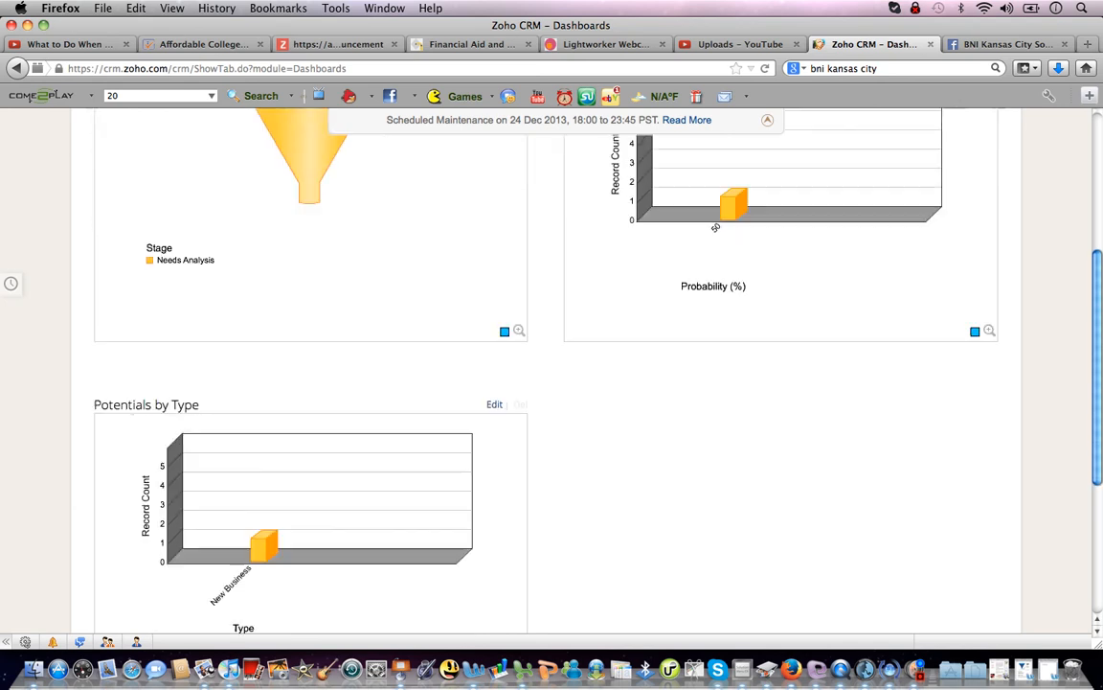
scroll(551, 383, "up", 5)
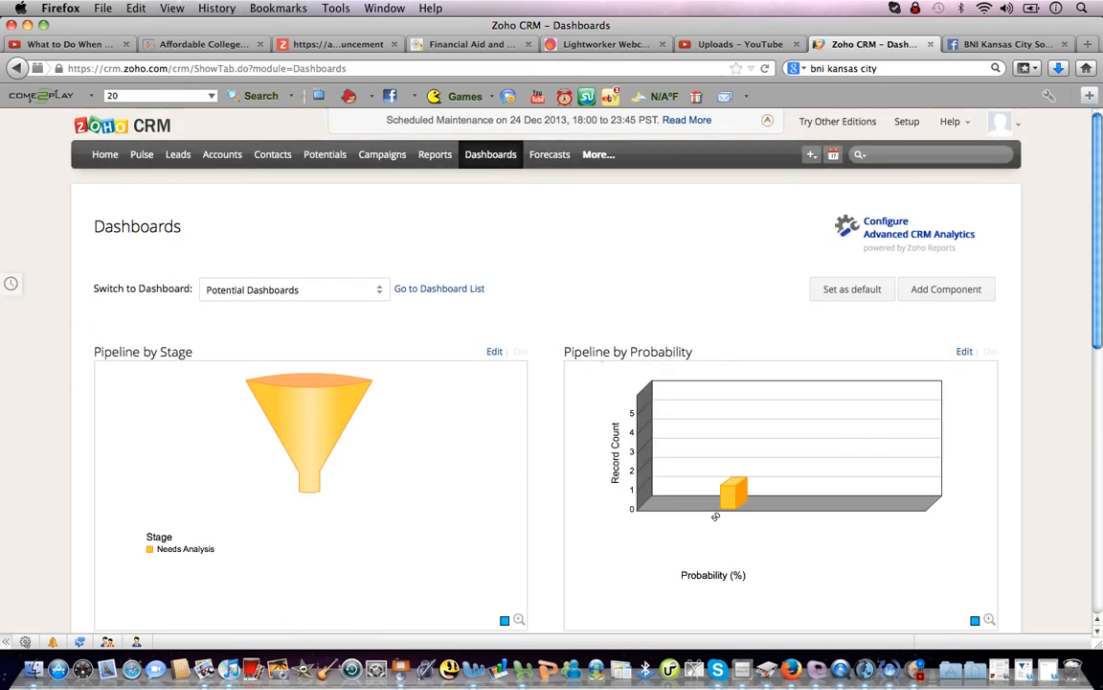
left_click(293, 290)
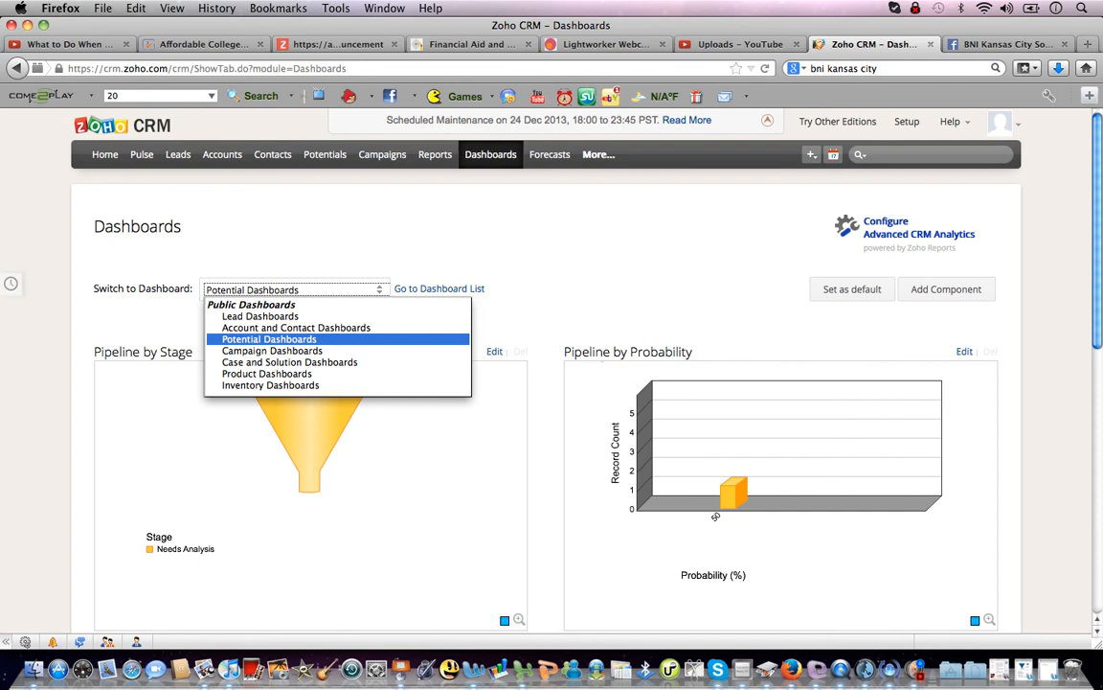
left_click(269, 339)
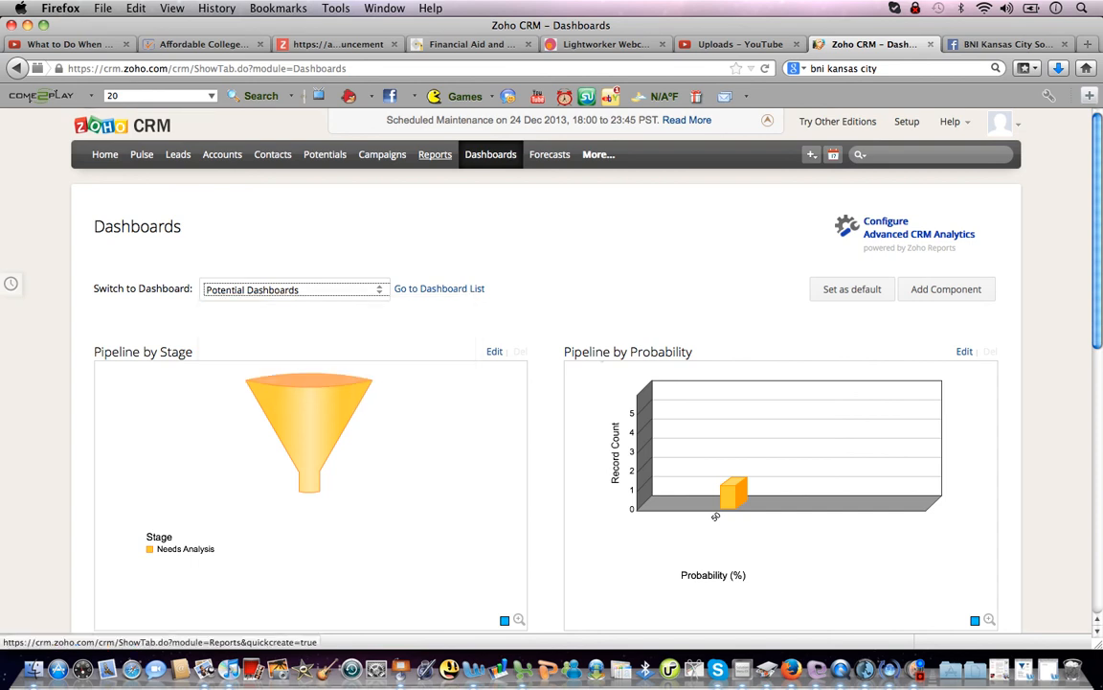
left_click(435, 155)
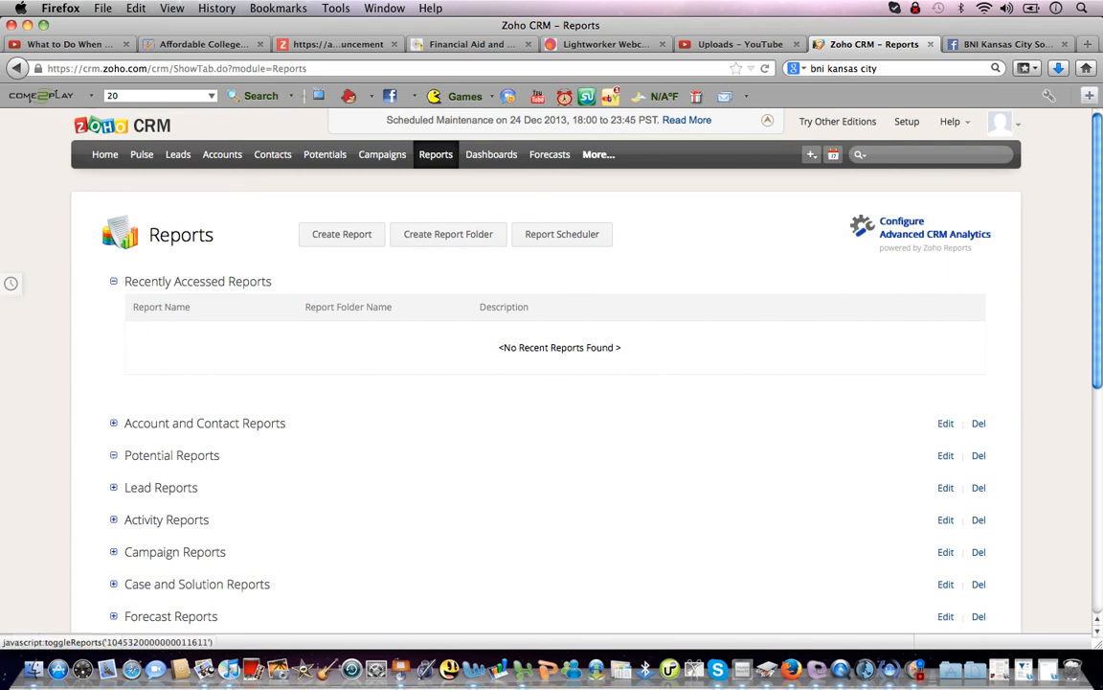
Expand Potential Reports and run the Open Potentials report.
left_click(171, 455)
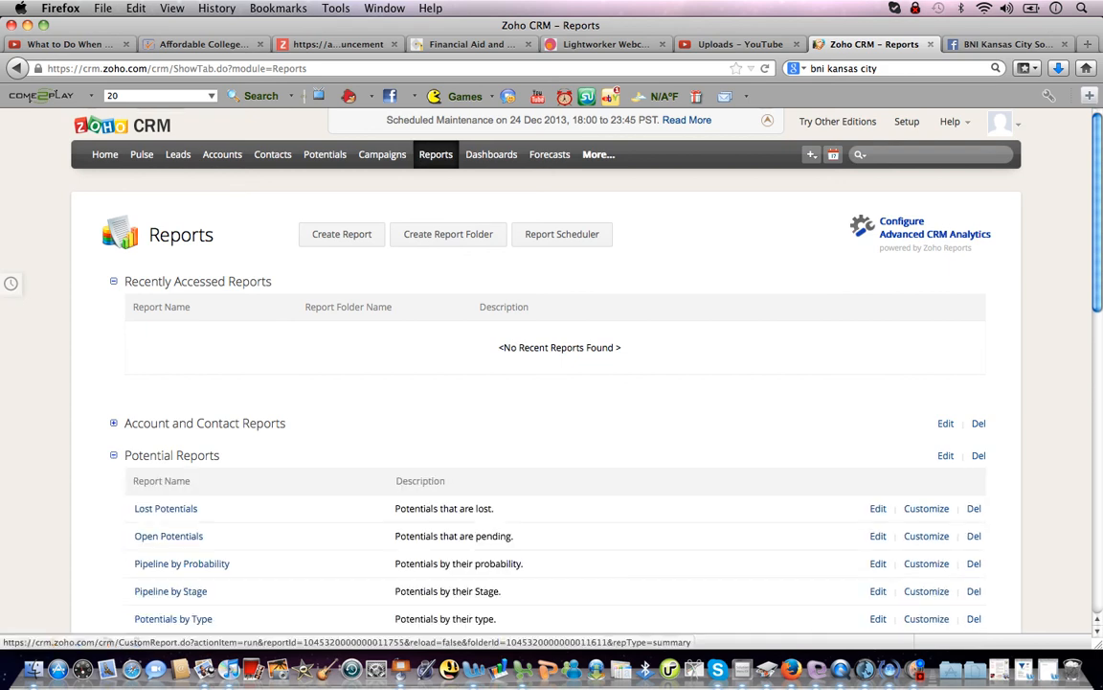
scroll(527, 383, "down", 1)
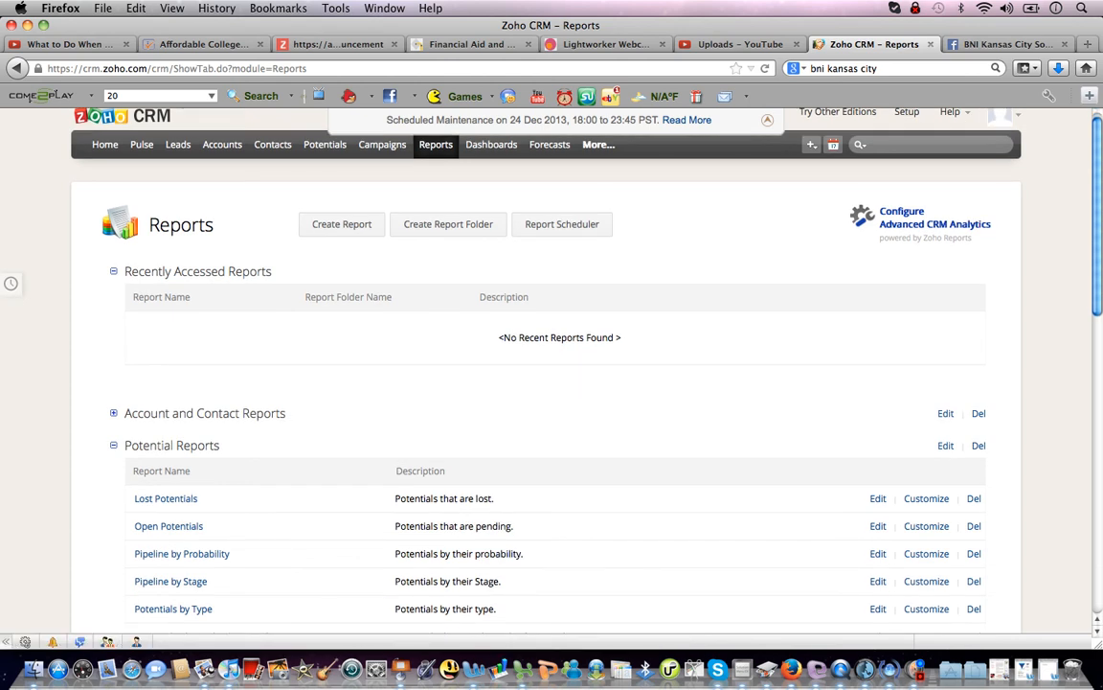
left_click(181, 554)
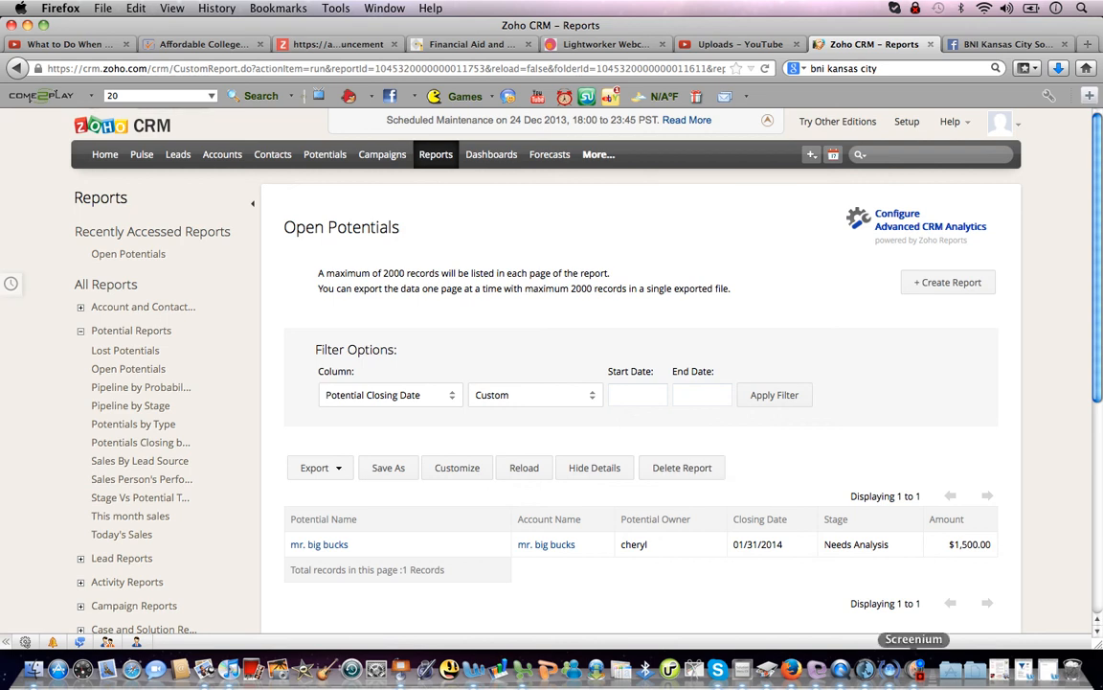
Stop the Screenium recording from its dock menu's Capture options.
left_click(914, 669)
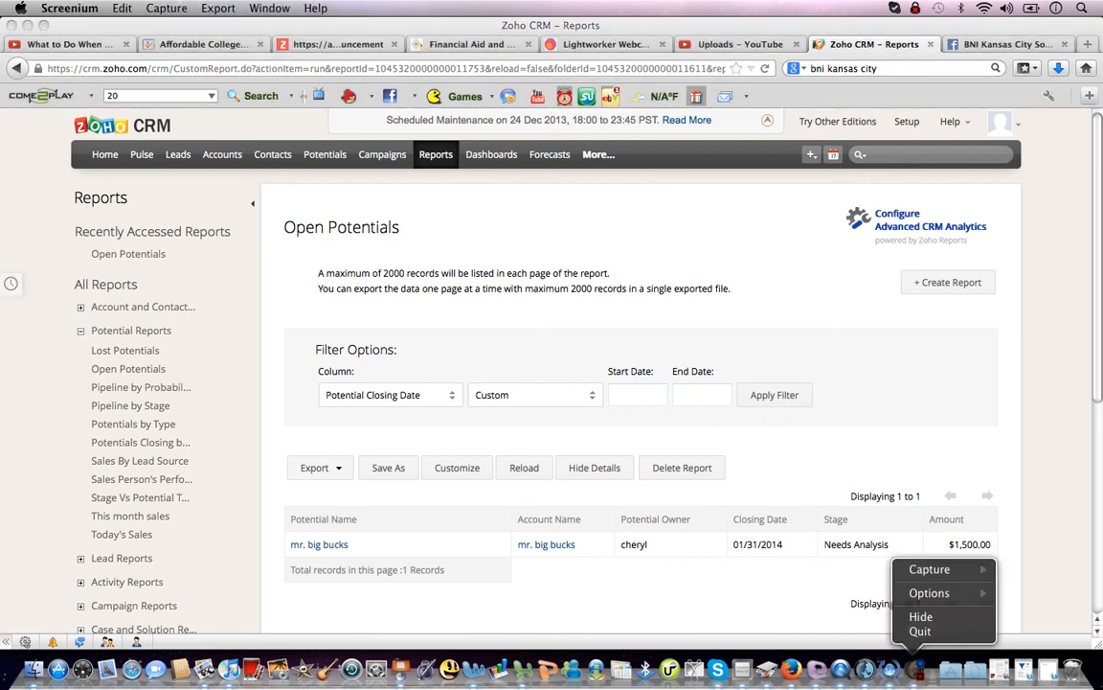
mouse_move(929, 569)
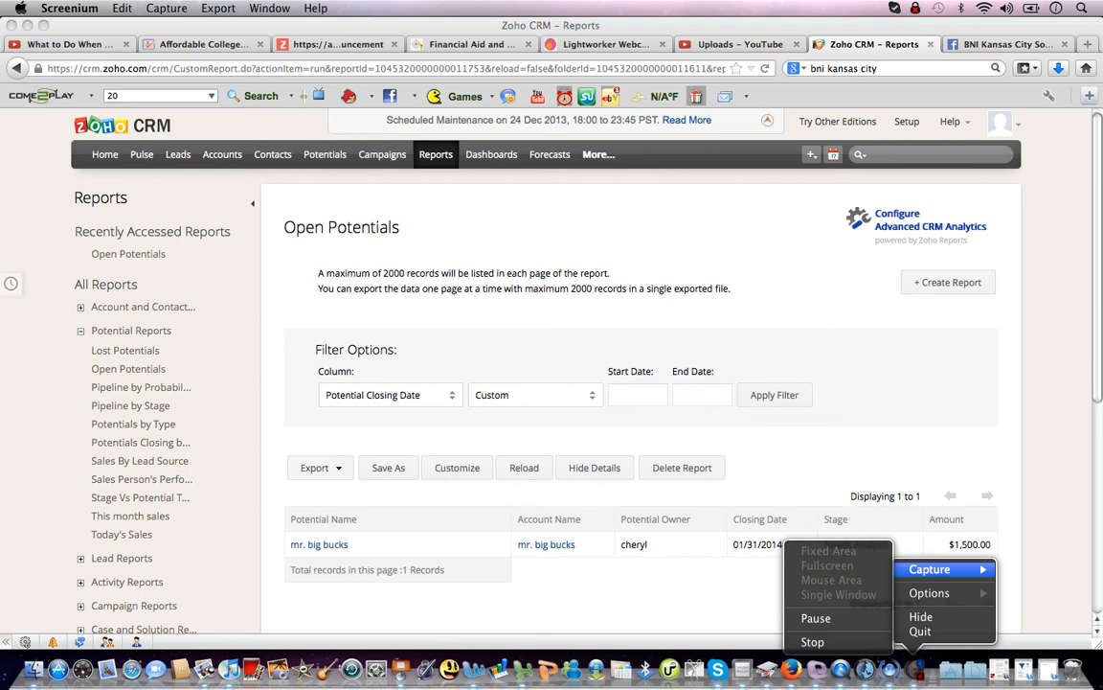
left_click(813, 642)
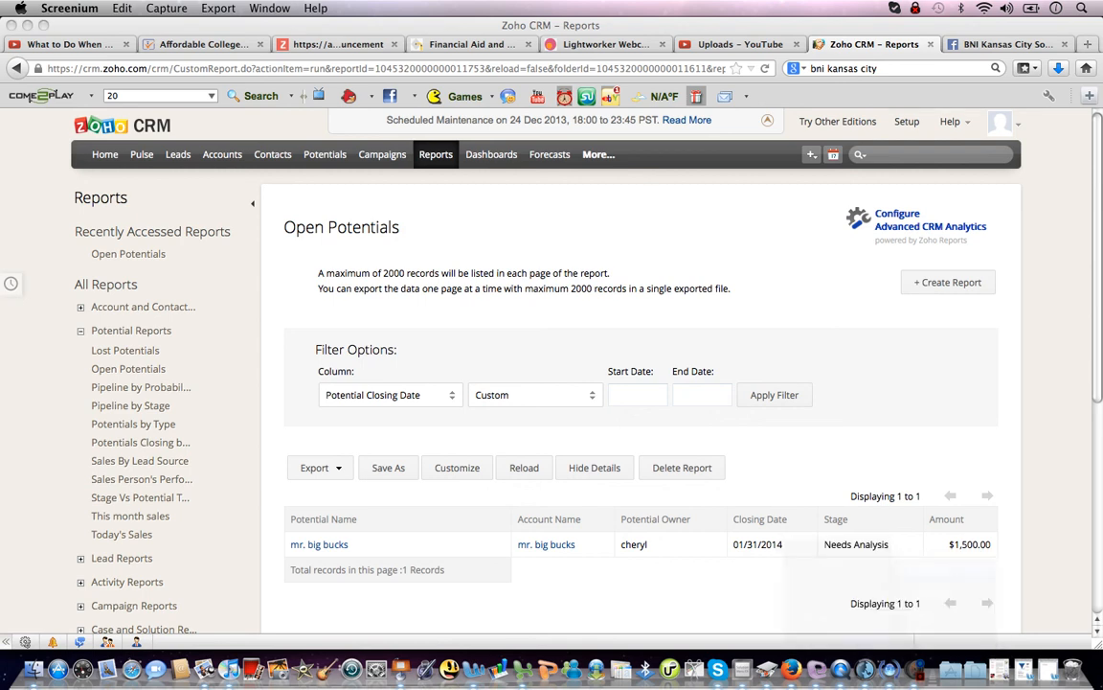